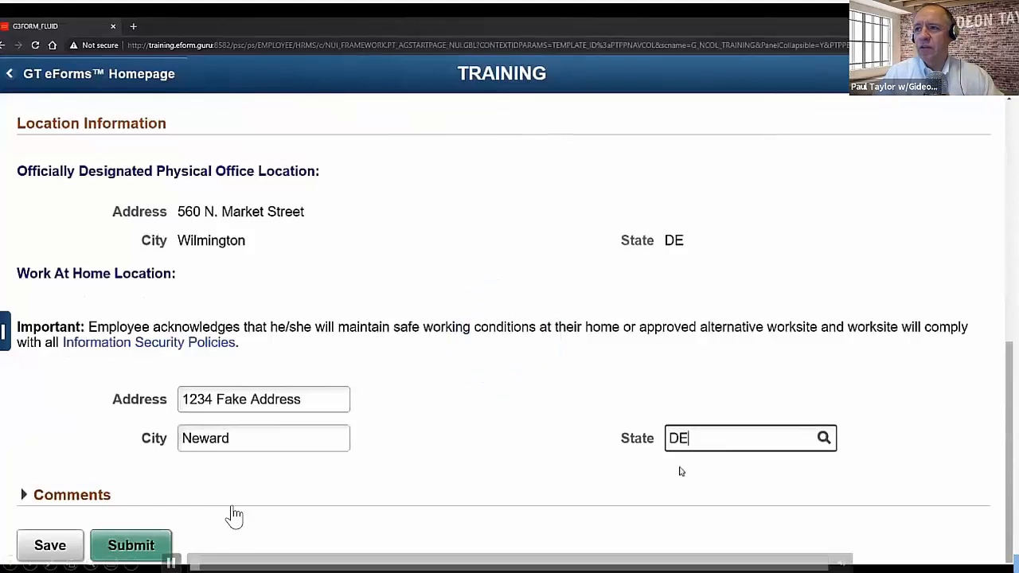
# - Confirm DE as the home state and add a Monday 8 am–4 pm schedule row at Physical Office Location
pyautogui.press('Tab')
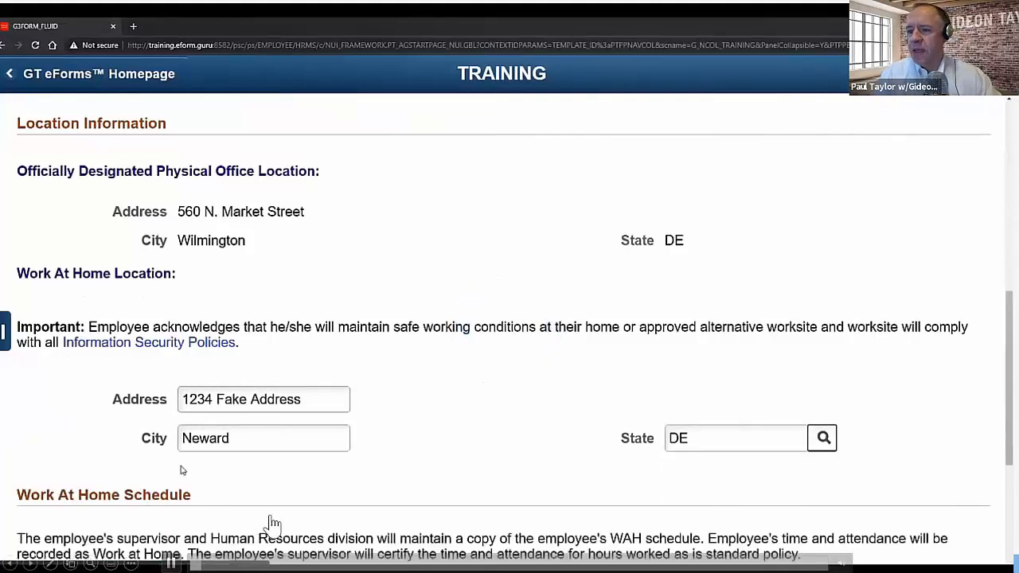
pyautogui.scroll(-3, 182, 471)
pyautogui.click(154, 415)
pyautogui.click(170, 457)
pyautogui.click(263, 415)
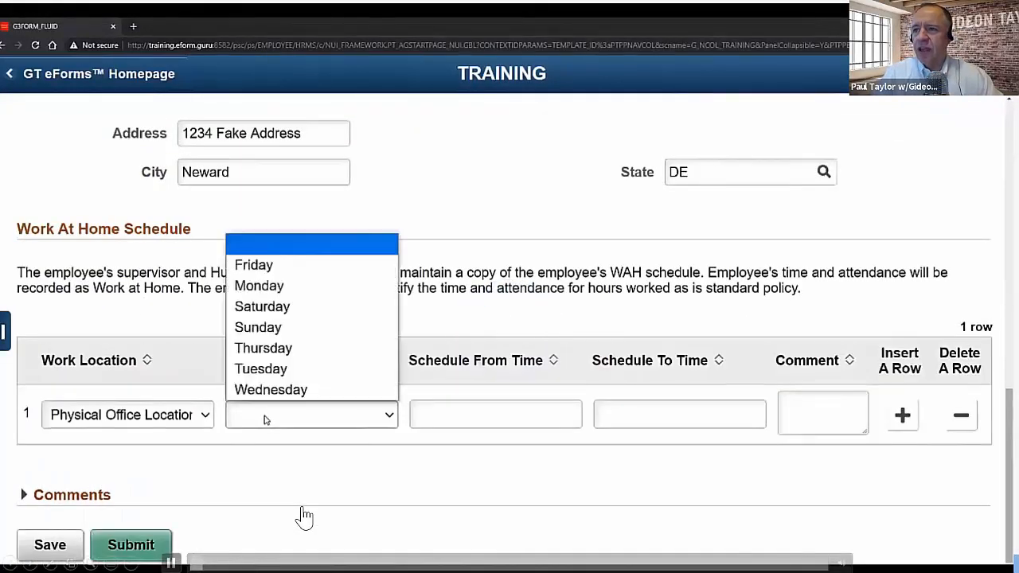
pyautogui.click(262, 355)
pyautogui.press('Tab')
pyautogui.write('8 am')
pyautogui.press('Tab')
pyautogui.write('4 pm')
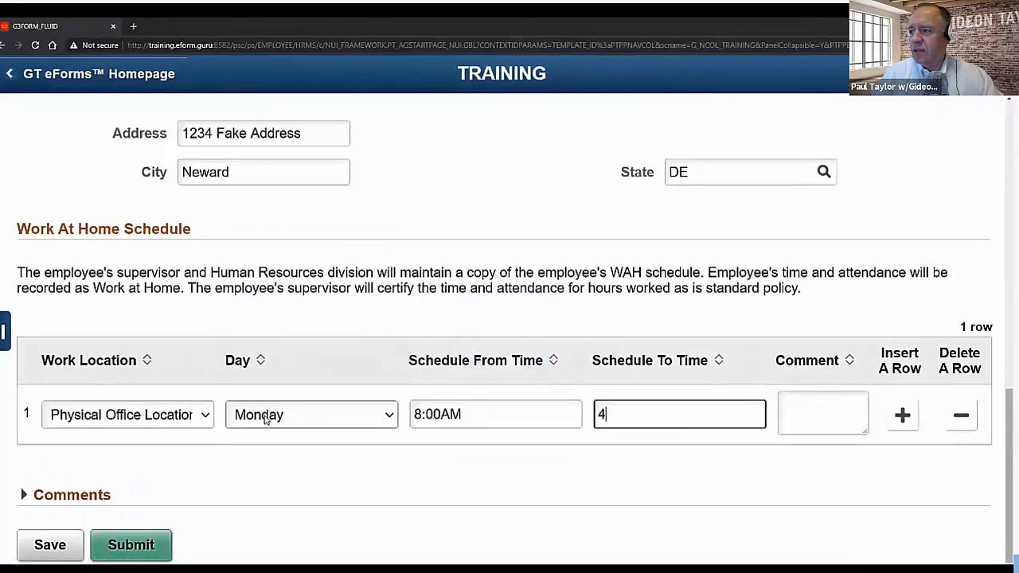
pyautogui.press('Tab')
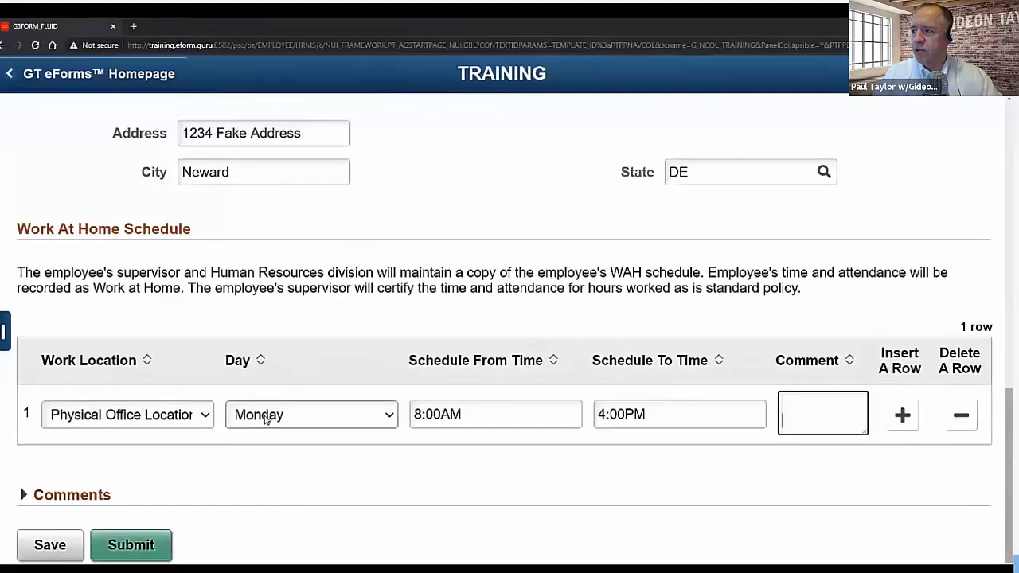
# - Add a second schedule row for Tuesday at Physical Office Location
pyautogui.press('Tab')
pyautogui.press('Return')
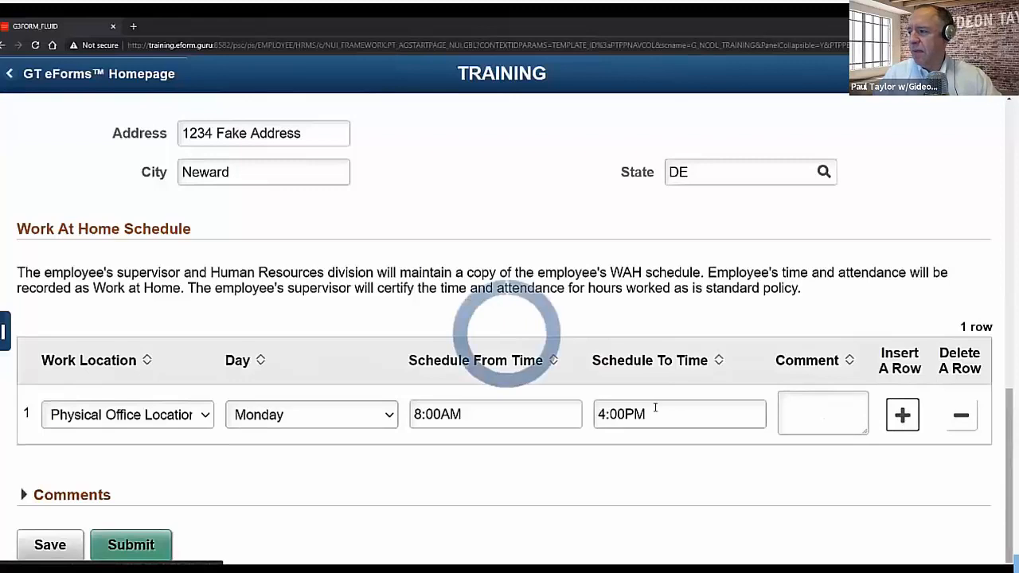
pyautogui.click(189, 458)
pyautogui.click(159, 503)
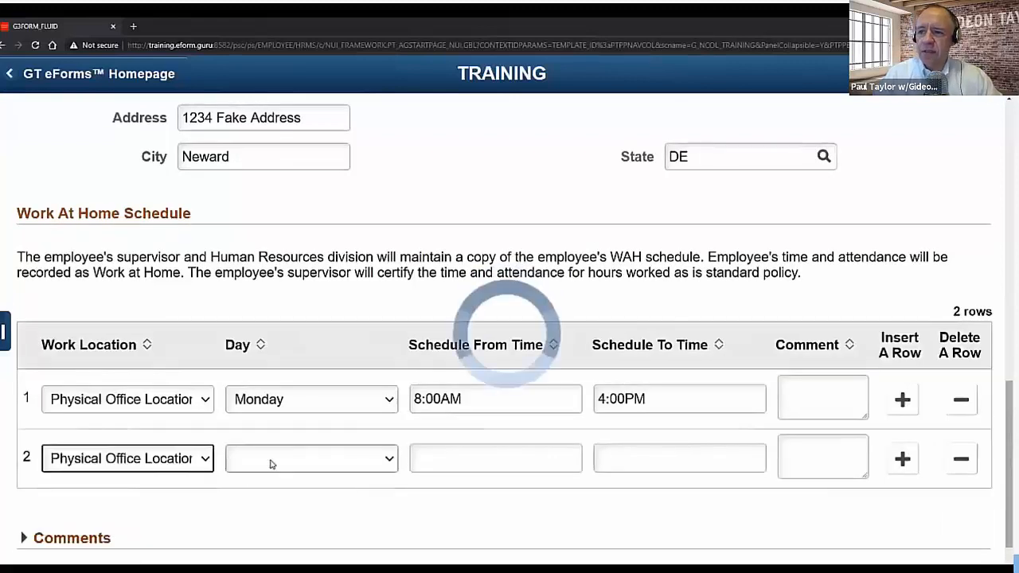
pyautogui.click(270, 460)
pyautogui.click(261, 396)
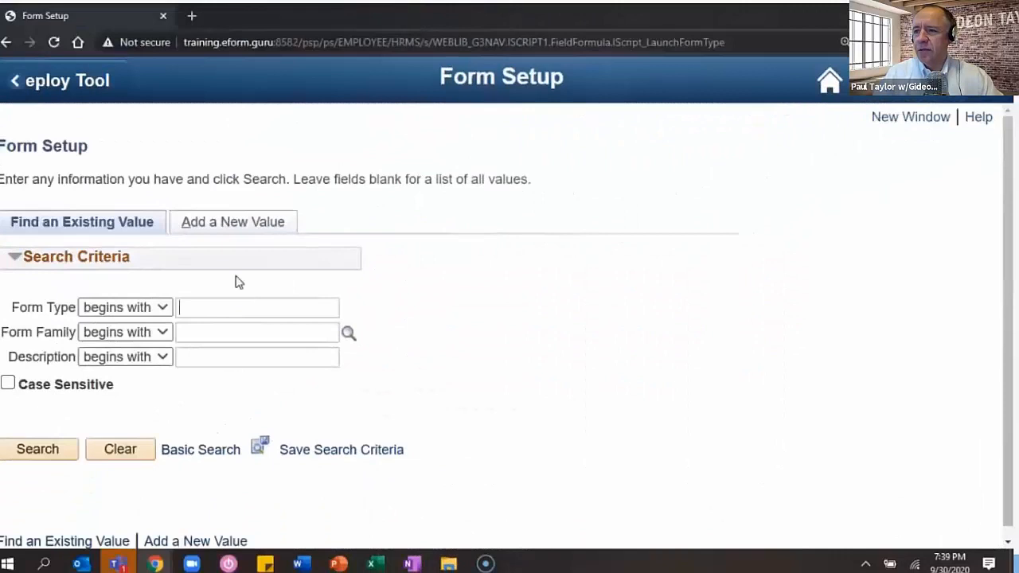
# - Add a new WAH form type in the TRAINING form family
pyautogui.click(243, 222)
pyautogui.write('WAH')
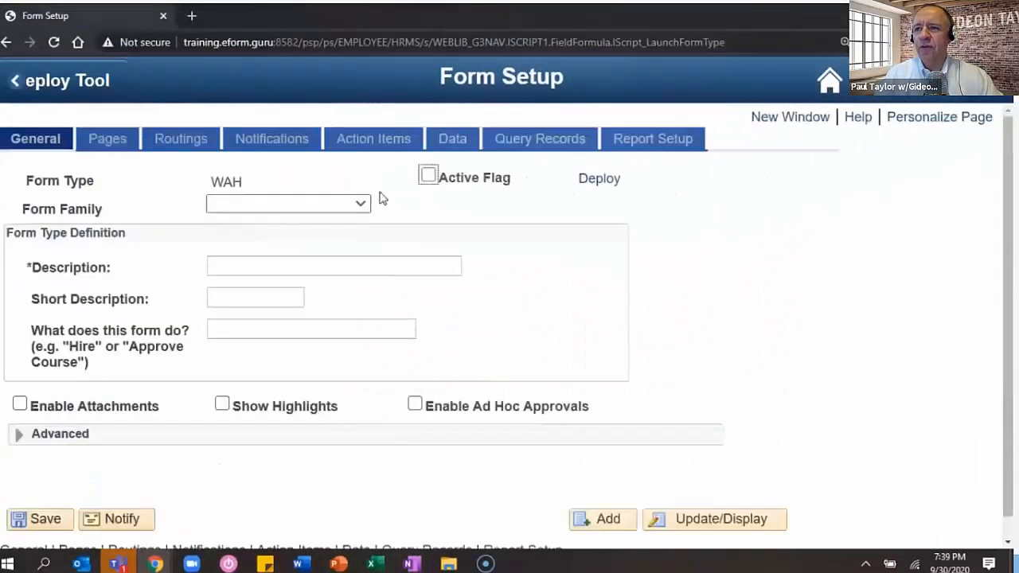
pyautogui.click(430, 178)
pyautogui.click(360, 205)
pyautogui.press('t')
pyautogui.press('Return')
# - Describe it as Work at Home, short name WAH, purpose 'Request to Work at Home', and save
pyautogui.click(358, 264)
pyautogui.write('Work at Home')
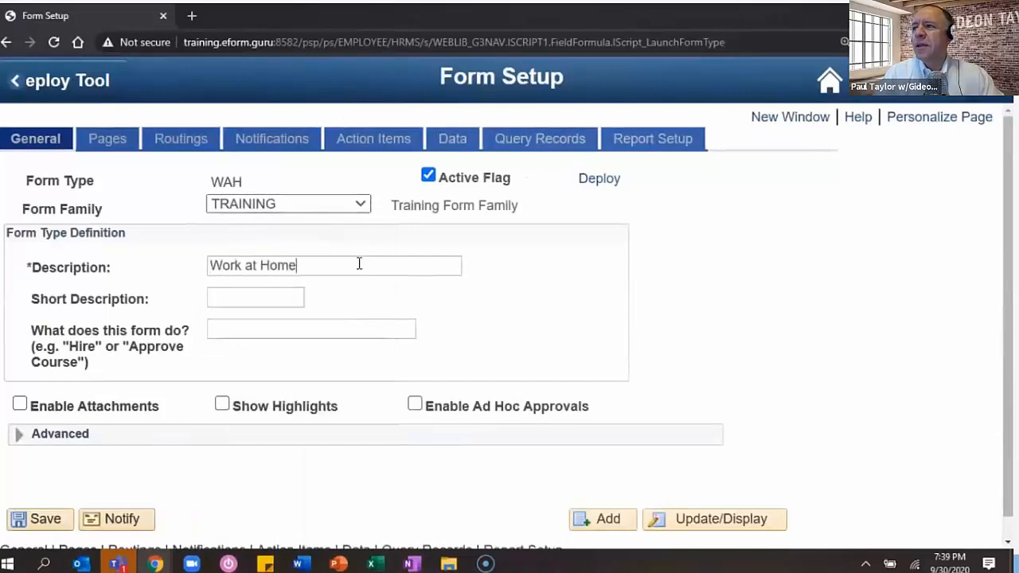
pyautogui.press('Tab')
pyautogui.write('WAH')
pyautogui.press('Tab')
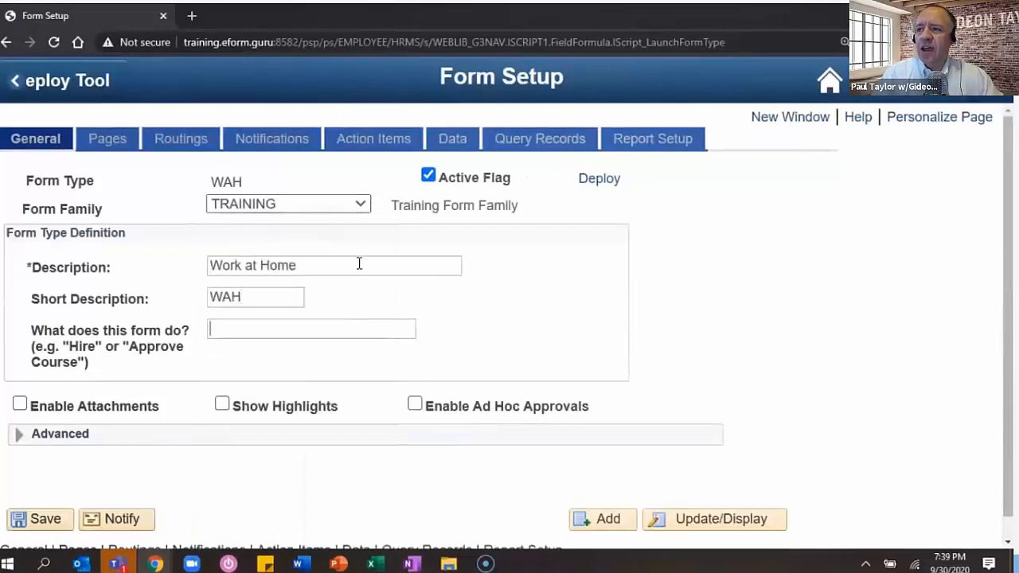
pyautogui.write('Request to Work at Home')
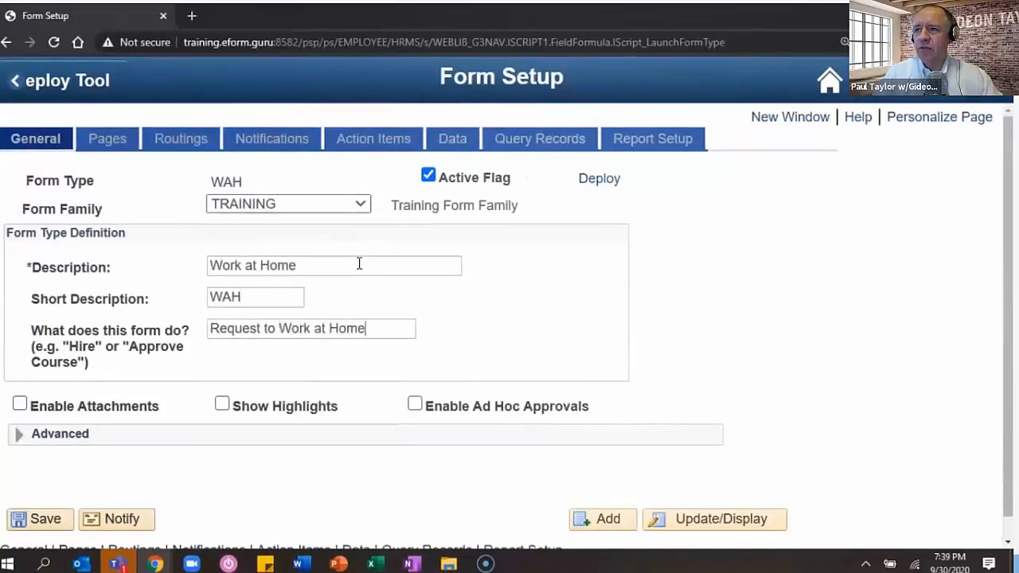
pyautogui.click(64, 519)
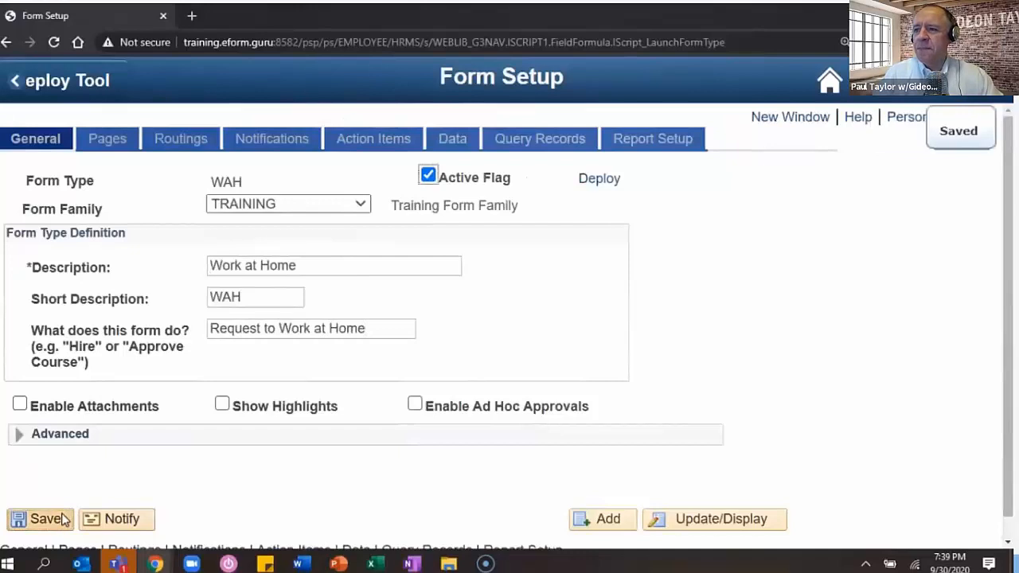
# - Set the form style to Fluid with task title 'Start a WAH Request'
pyautogui.click(110, 143)
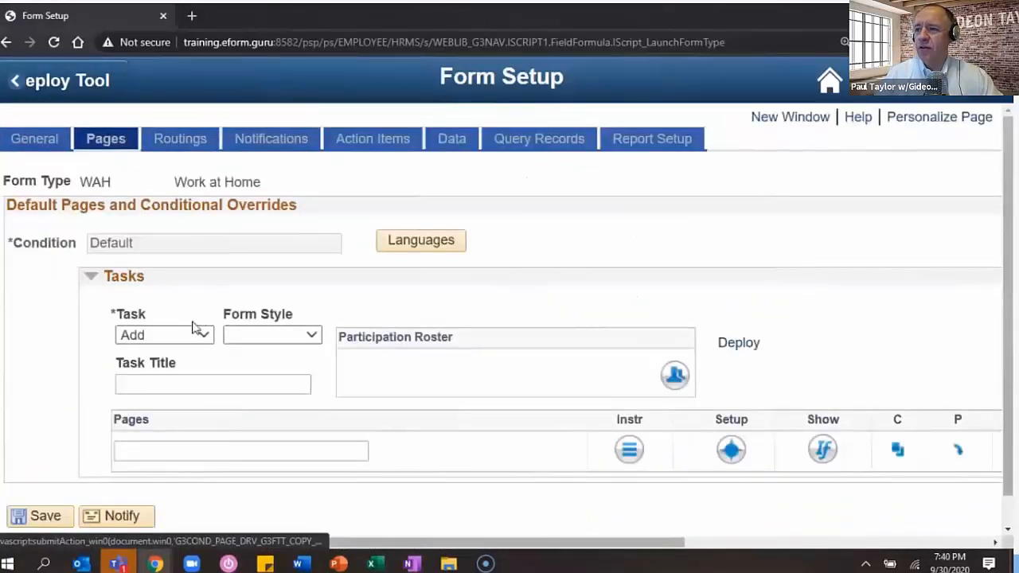
pyautogui.click(273, 334)
pyautogui.click(259, 407)
pyautogui.click(227, 383)
pyautogui.write('Start a')
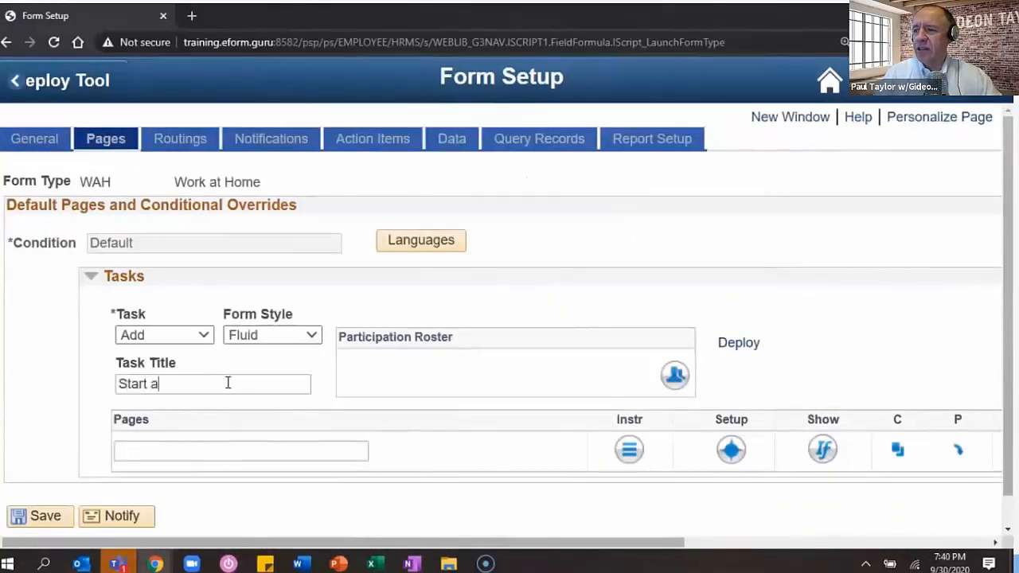
pyautogui.write(' WAH Request')
# - Add the pages 'Agreement and General Provisions' and 'Results' to the task
pyautogui.click(236, 453)
pyautogui.write('Agreement and General Provision')
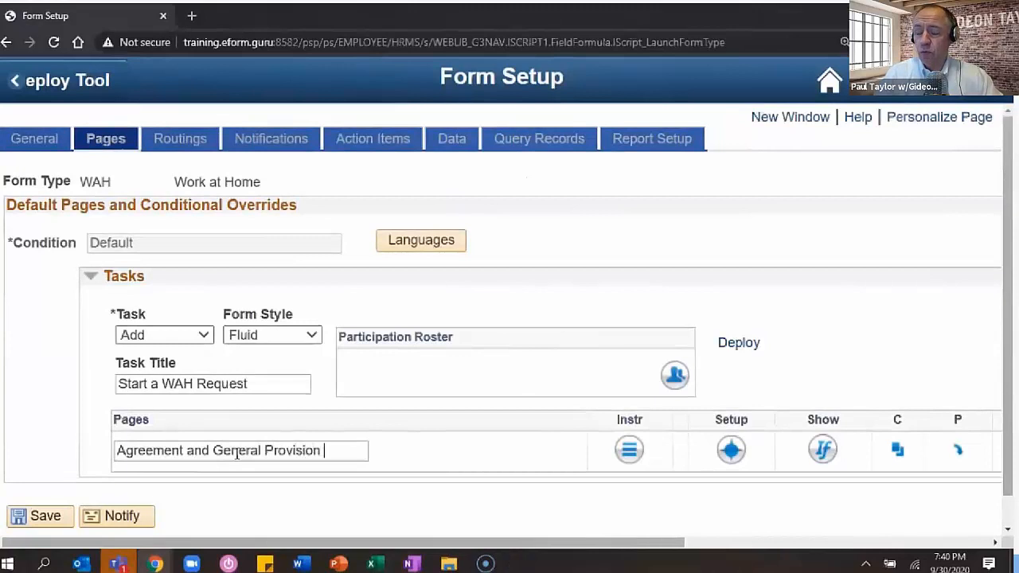
pyautogui.press('BackSpace')
pyautogui.write('ns')
pyautogui.hscroll(5, 391, 455)
pyautogui.click(774, 453)
pyautogui.write('Results')
# - Make Results a delivered result page in its setup details
pyautogui.click(731, 442)
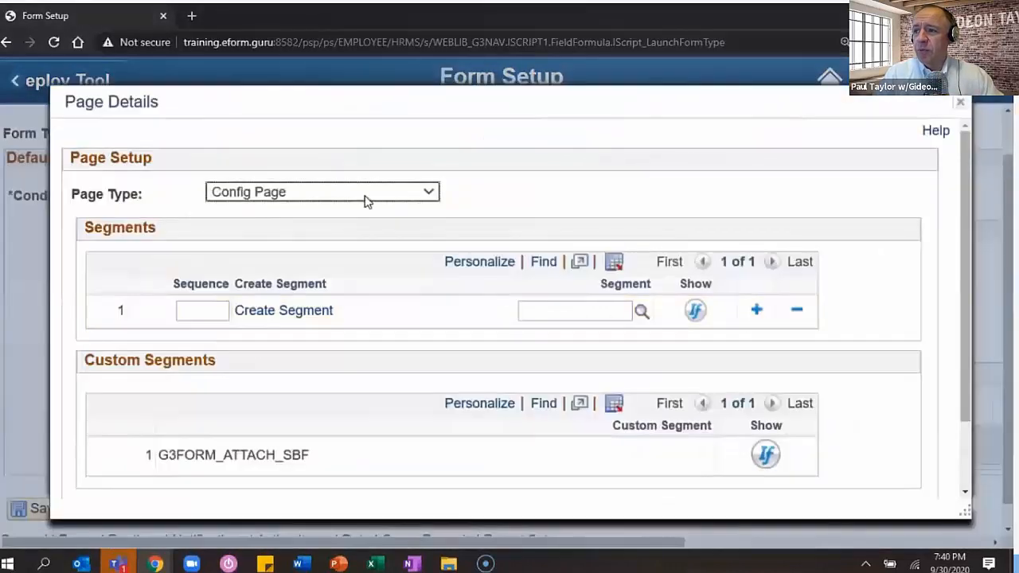
pyautogui.click(366, 200)
pyautogui.click(337, 309)
pyautogui.scroll(-3, 303, 366)
pyautogui.click(131, 448)
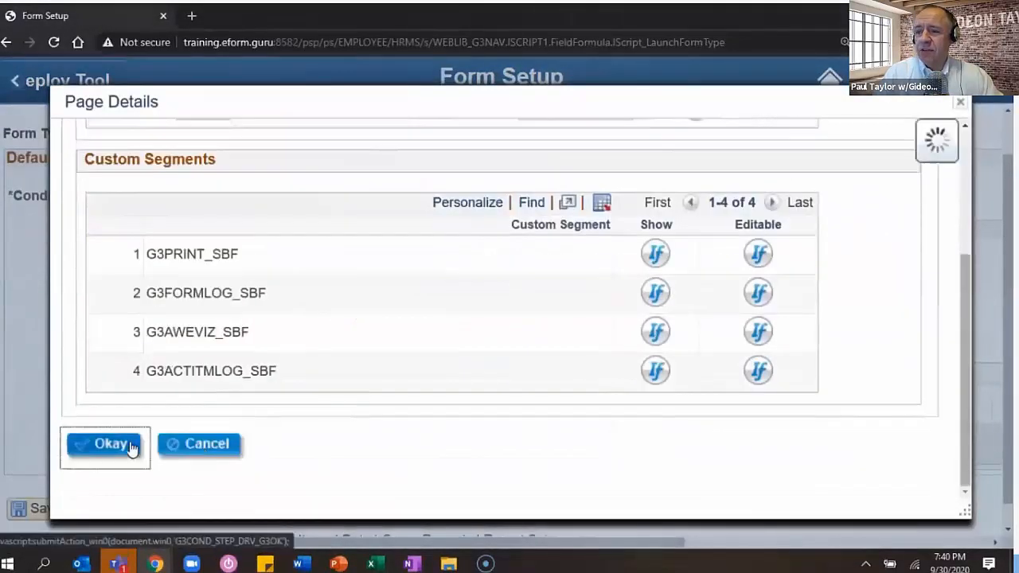
pyautogui.click(627, 444)
# - Enter 'Thank you for completing your Work at Home request…' with the email-notification note as Results instructions
pyautogui.write('T')
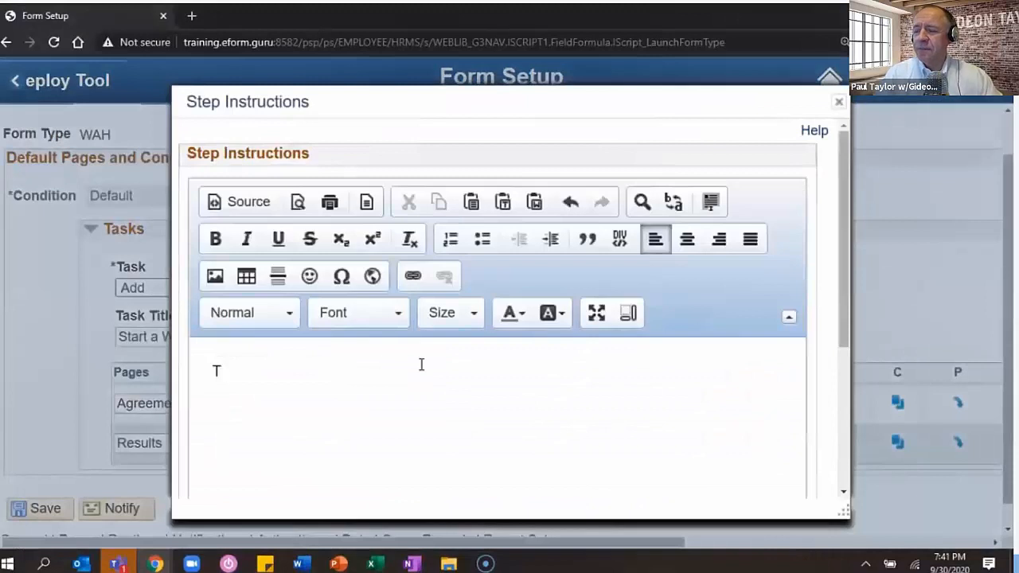
pyautogui.write('hank you for comp')
pyautogui.press('BackSpace')
pyautogui.press('BackSpace')
pyautogui.write('ompleting your Work at Home request. You will receive an email notification once your ')
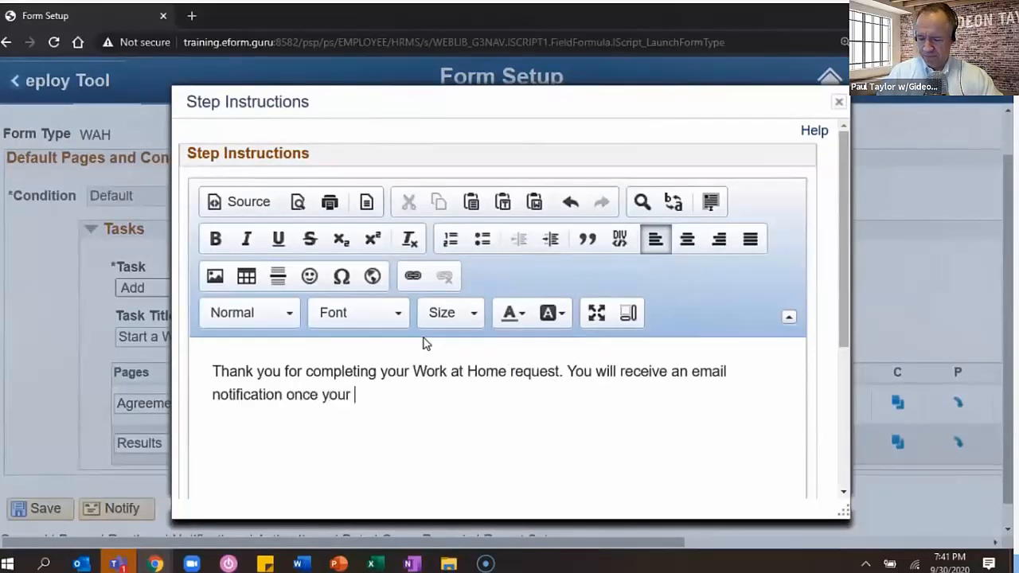
pyautogui.write('request has been approved with further instructions.')
pyautogui.scroll(-3, 422, 343)
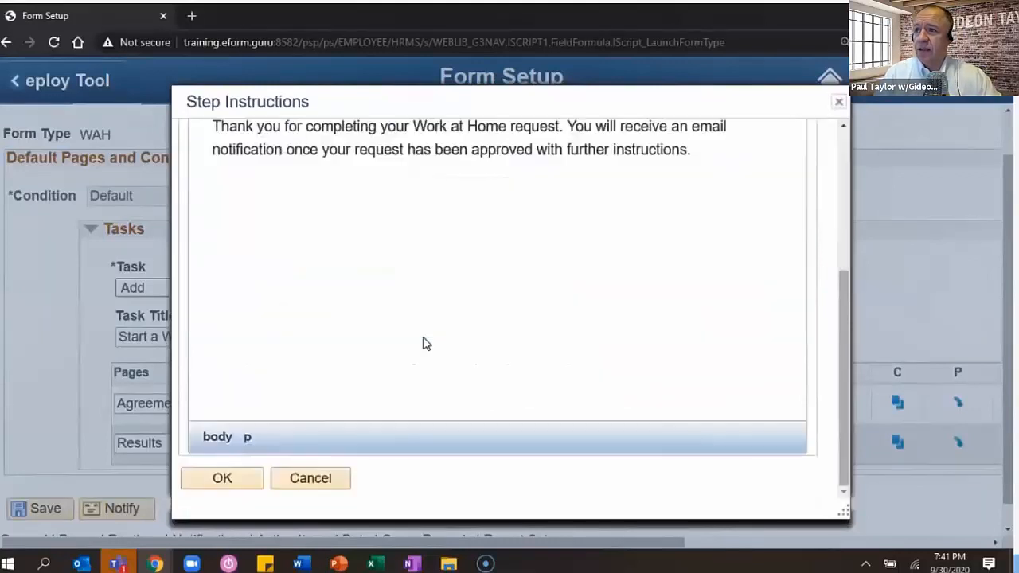
pyautogui.click(246, 472)
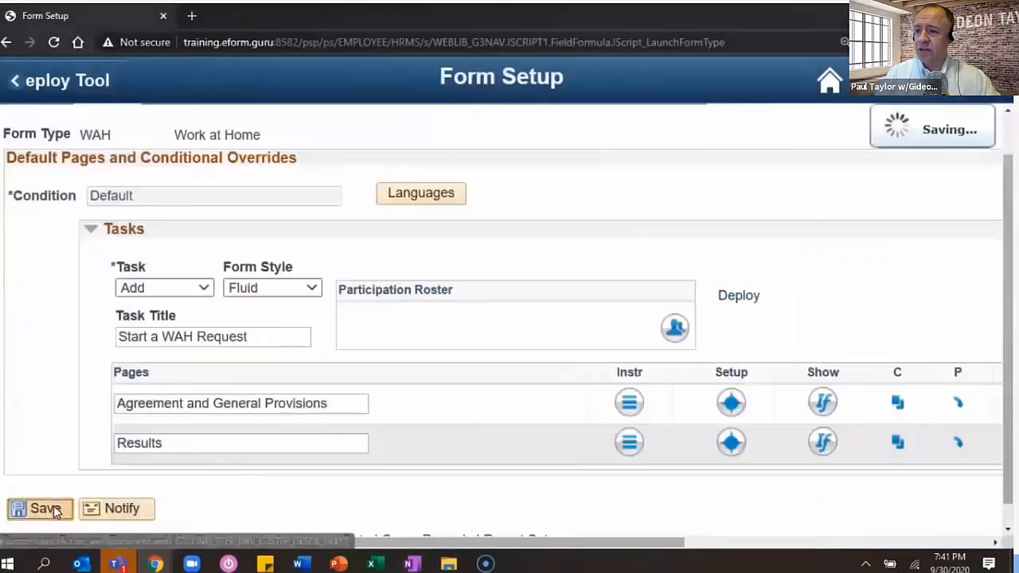
# - Save the pages and create segment WAH_empinfo labelled Employee Information for the Agreement page
pyautogui.click(54, 509)
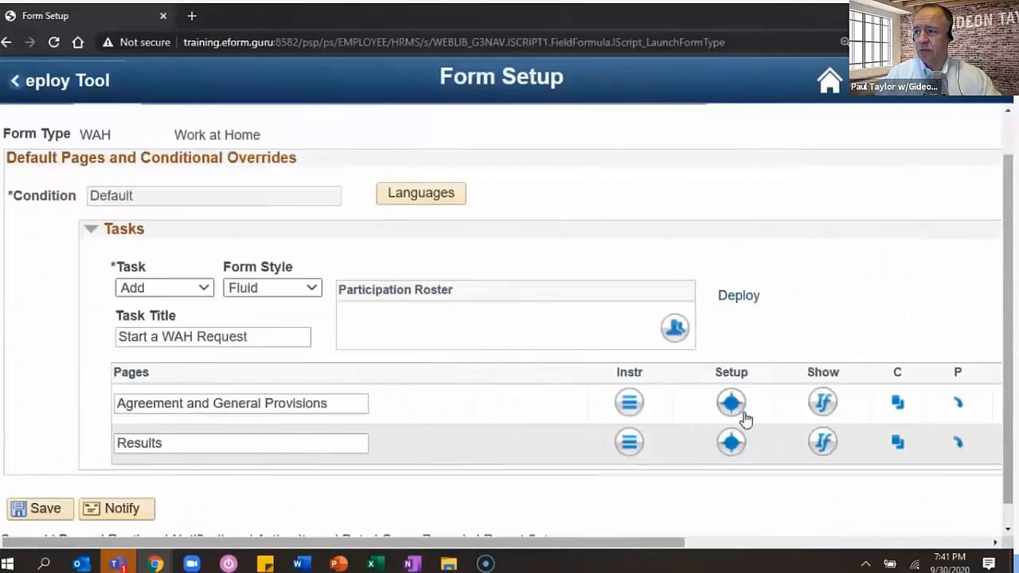
pyautogui.click(732, 408)
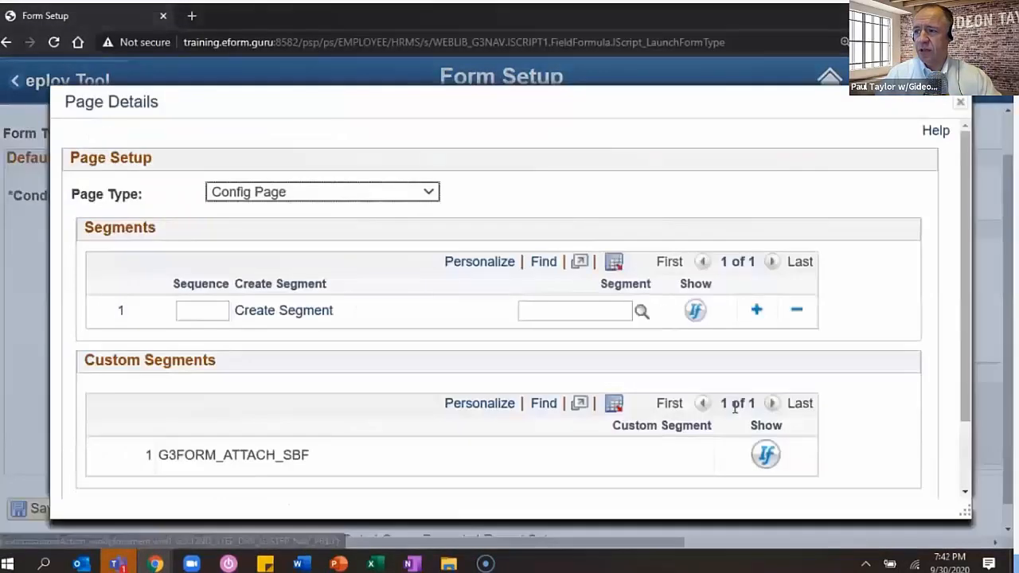
pyautogui.click(301, 317)
pyautogui.write('WAH_empinfo')
pyautogui.press('Return')
pyautogui.press('Tab')
pyautogui.write('Employee Information')
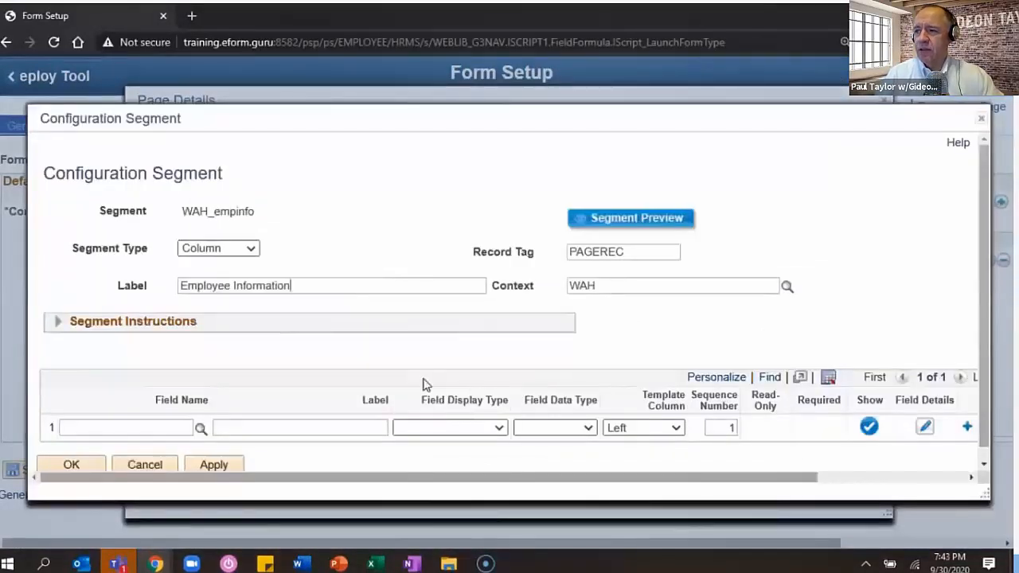
pyautogui.press('Tab')
# - Add the DATE field to WAH_empinfo labelled Form Date
pyautogui.click(132, 428)
pyautogui.write('DAta')
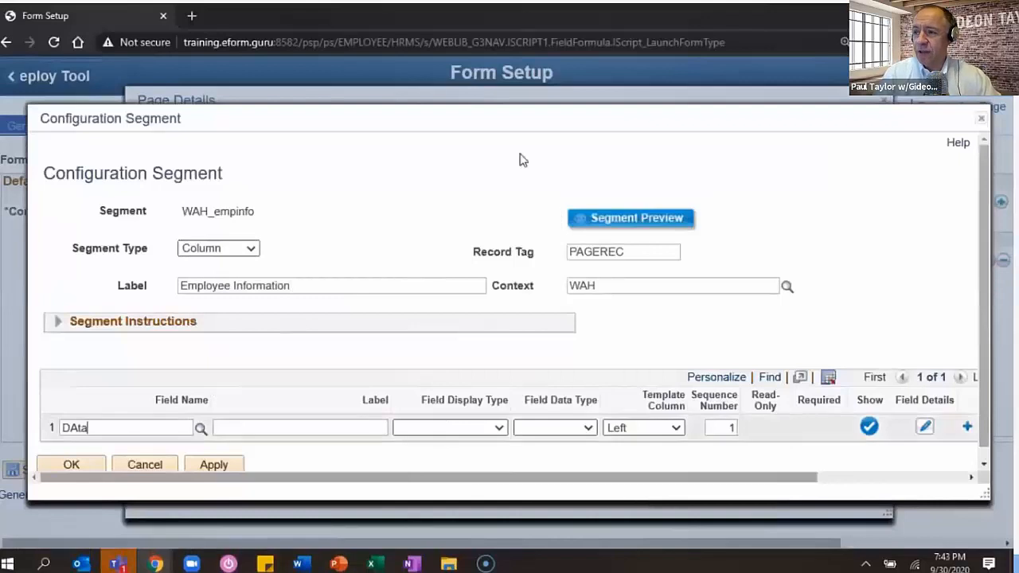
pyautogui.press('BackSpace')
pyautogui.press('BackSpace')
pyautogui.press('BackSpace')
pyautogui.write('ate')
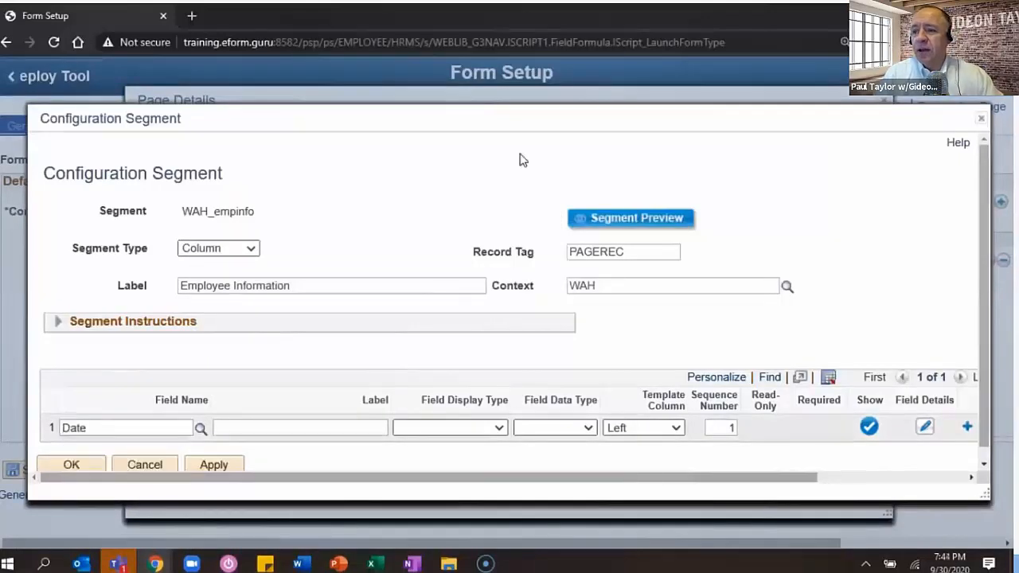
pyautogui.click(200, 432)
pyautogui.click(228, 458)
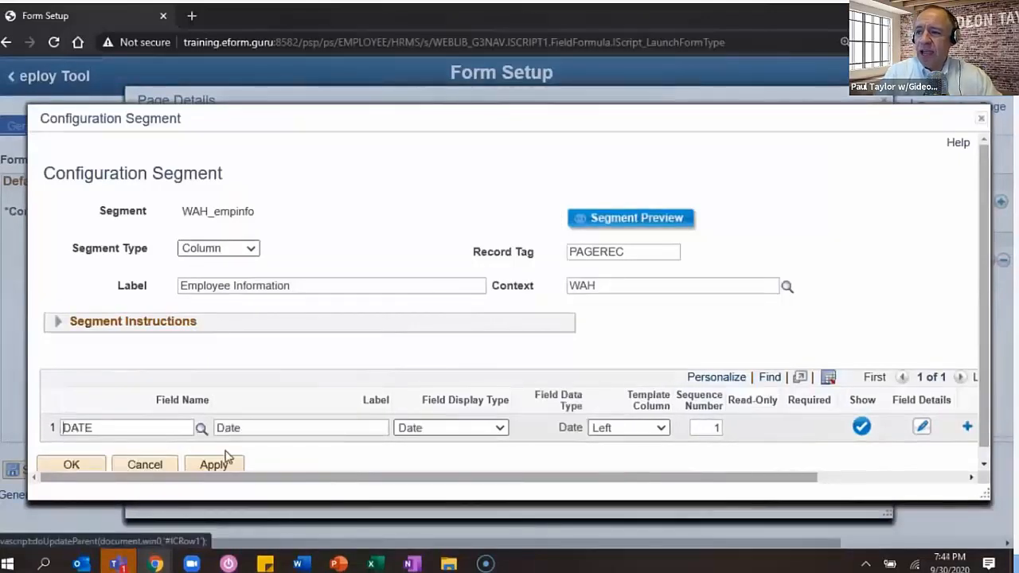
pyautogui.click(217, 427)
pyautogui.write('Form')
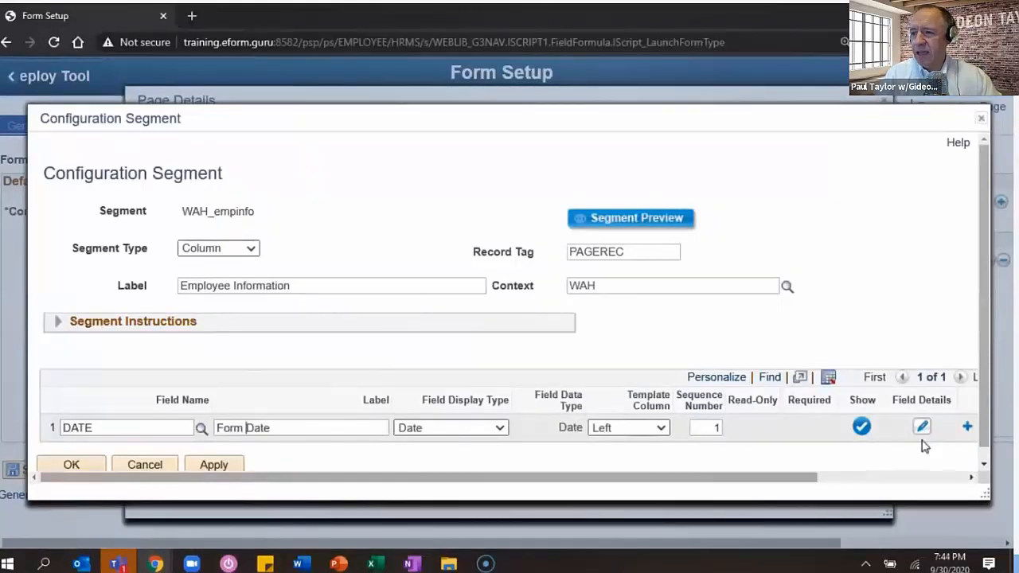
# - Add NAME_DISPLAY labelled Employee Name and EMPLID labelled Employee ID
pyautogui.click(967, 427)
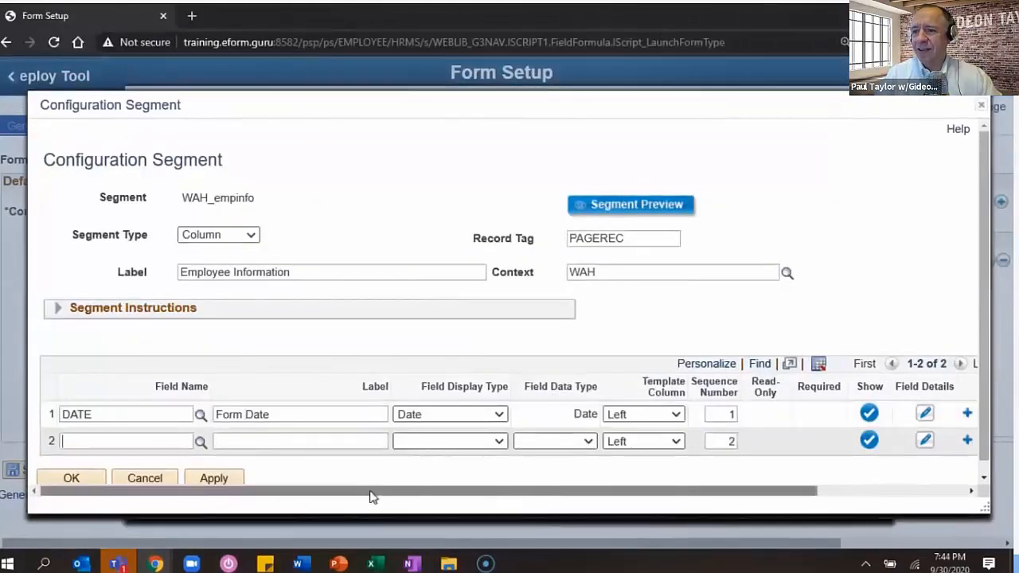
pyautogui.write('NAME_DISPLAY')
pyautogui.press('Tab')
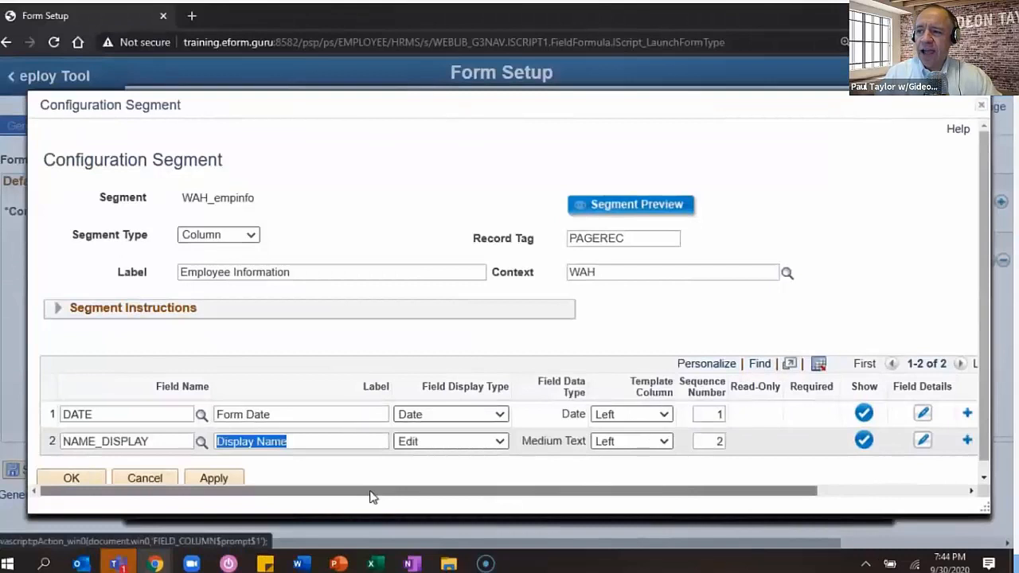
pyautogui.write('Employee Name')
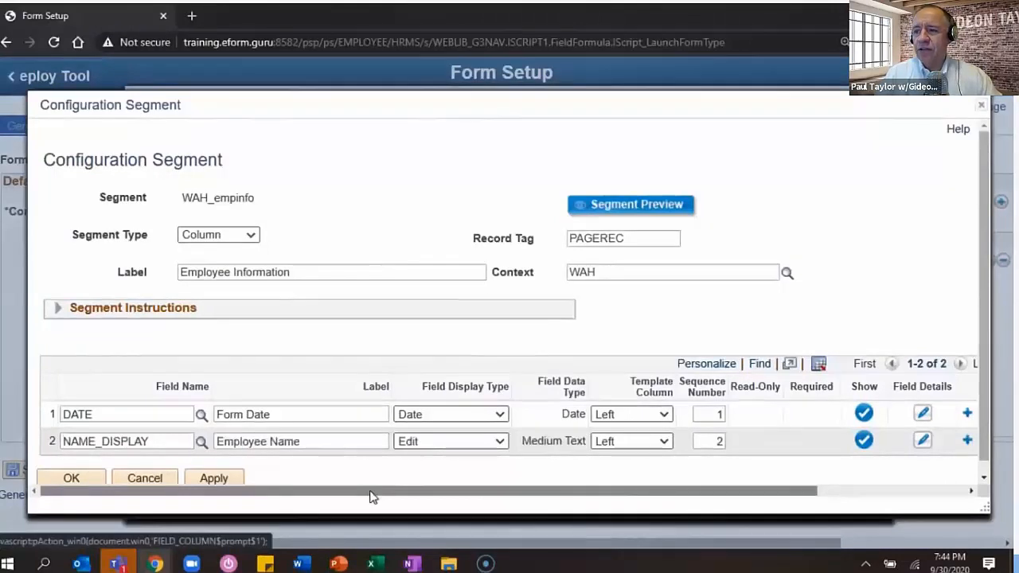
pyautogui.hotkey('alt', '7')
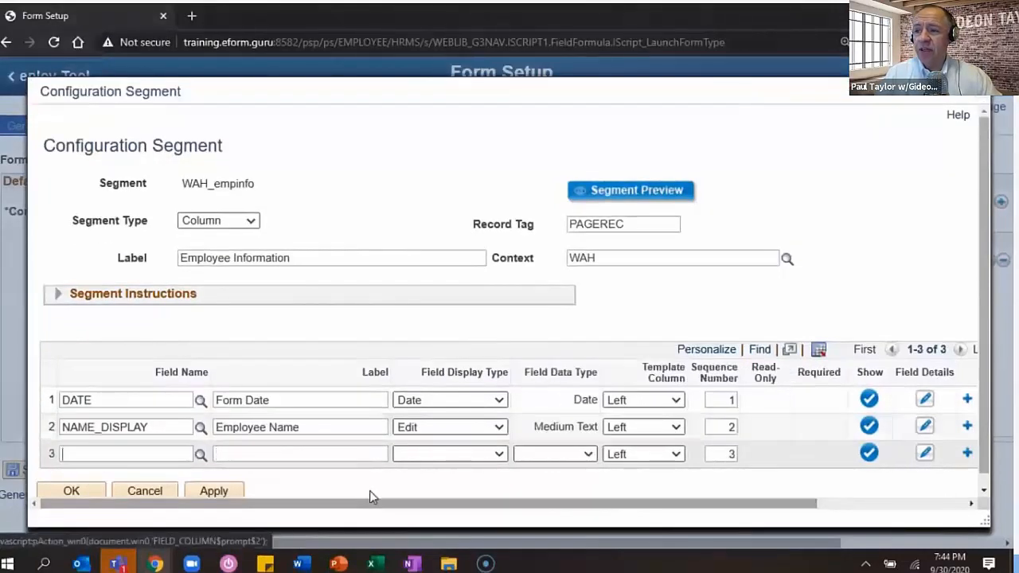
pyautogui.write('emplid')
pyautogui.press('Tab')
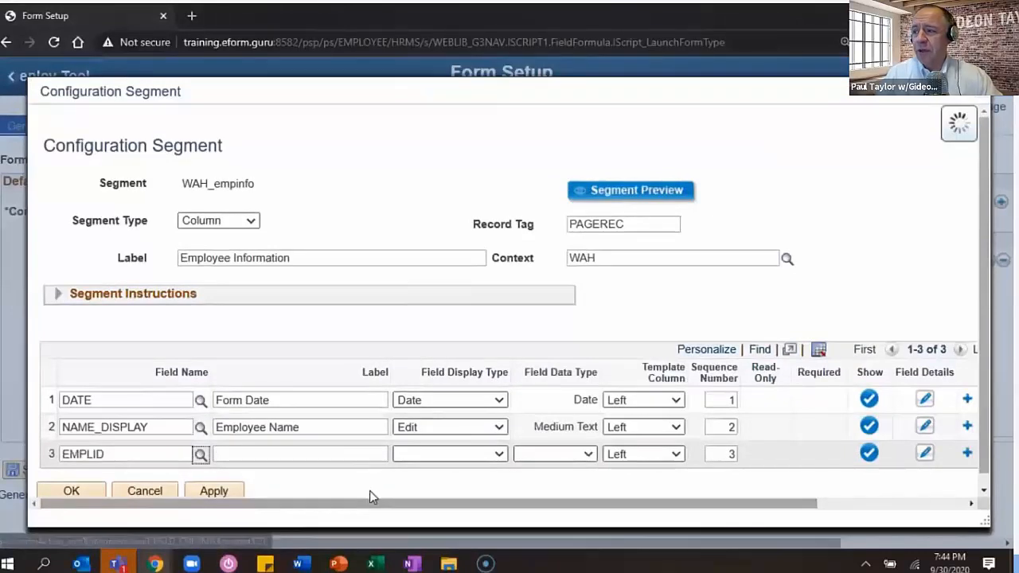
pyautogui.press('Tab')
pyautogui.write('Employee ID')
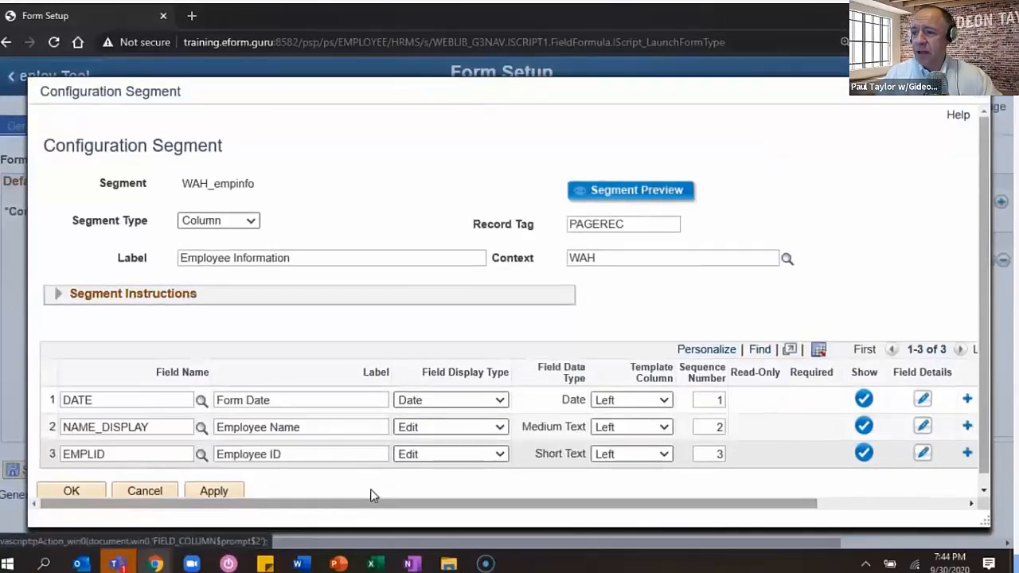
pyautogui.press('Tab')
pyautogui.press('Tab')
pyautogui.press('Tab')
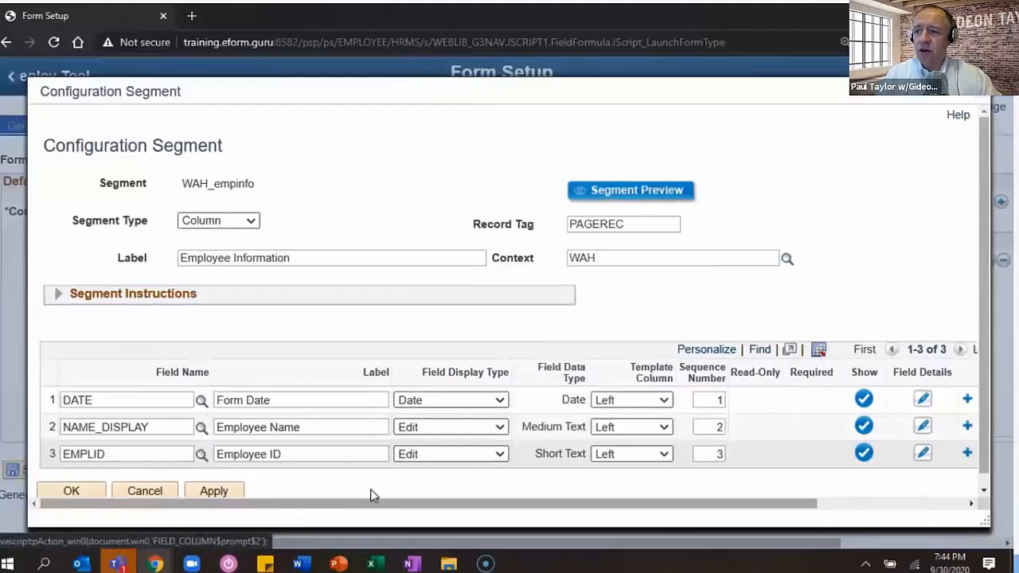
# - Add a fourth row as an Instructions display field labelled 'WAH Employee Info Field Instructions'
pyautogui.hotkey('alt', '7')
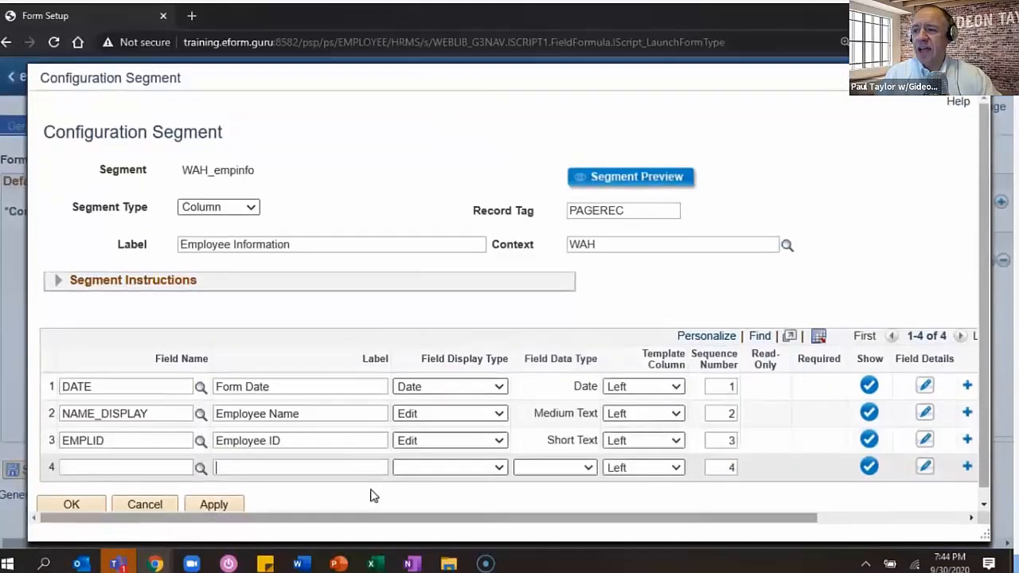
pyautogui.write('WAH Note')
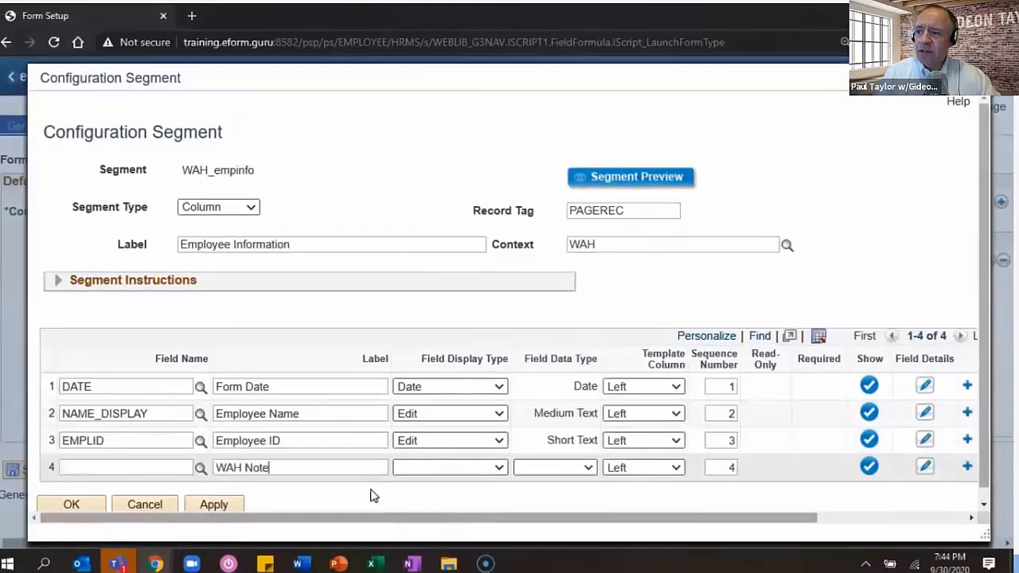
pyautogui.write(' 1')
pyautogui.press('Tab')
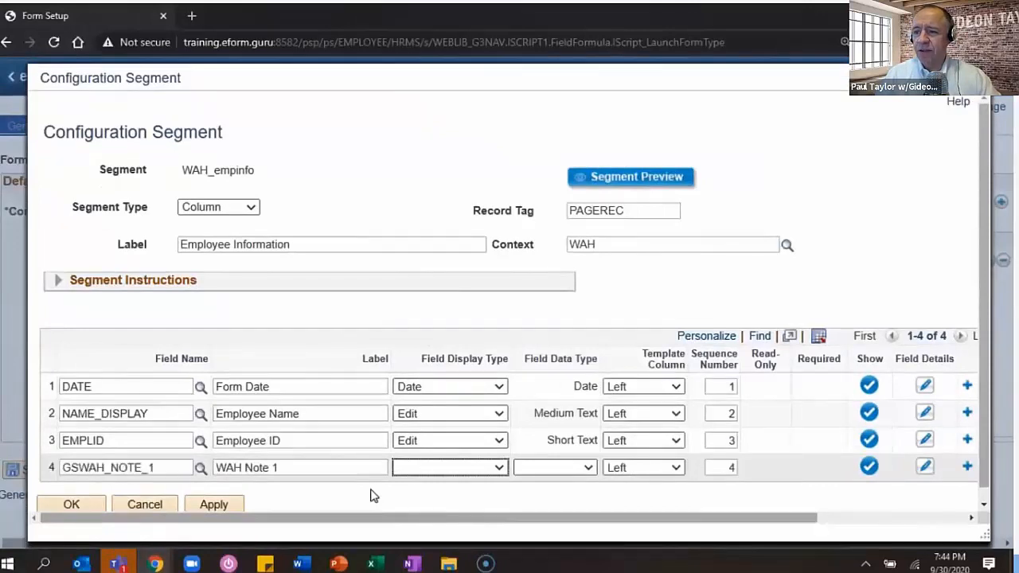
pyautogui.click(478, 467)
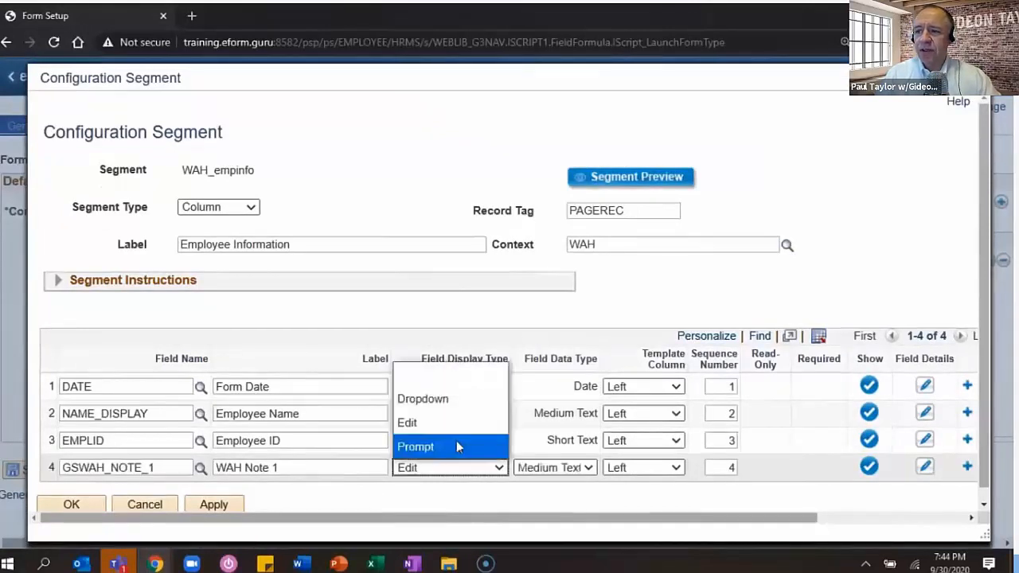
pyautogui.click(446, 350)
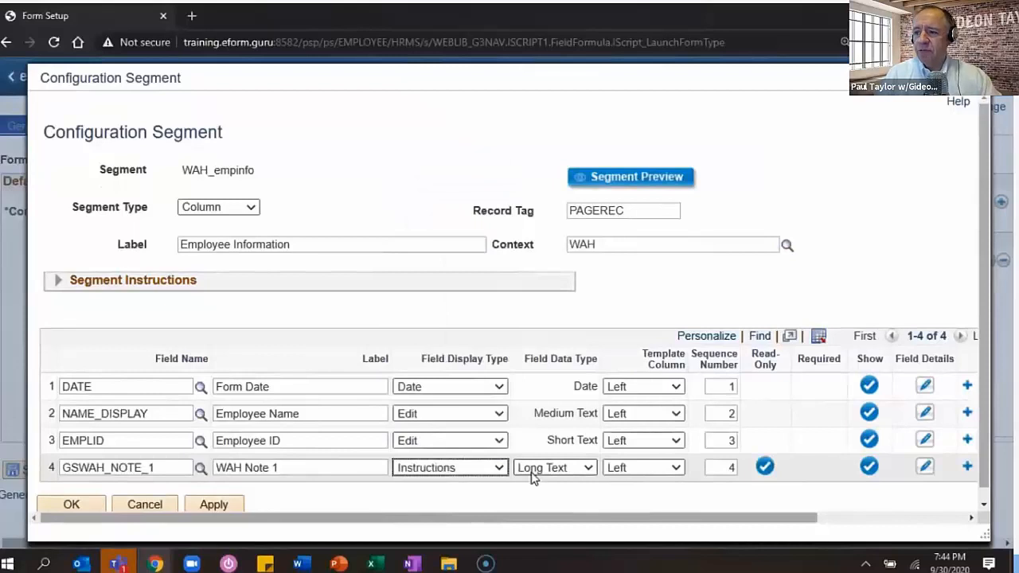
pyautogui.moveTo(280, 467); pyautogui.dragTo(249, 467)
pyautogui.write('Employee Info ')
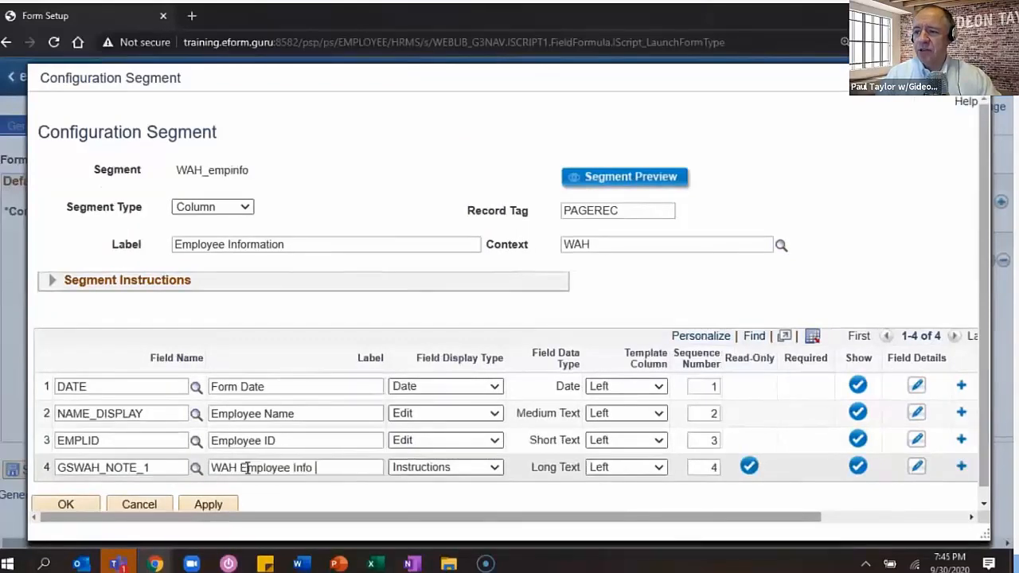
pyautogui.write('Field Instruct')
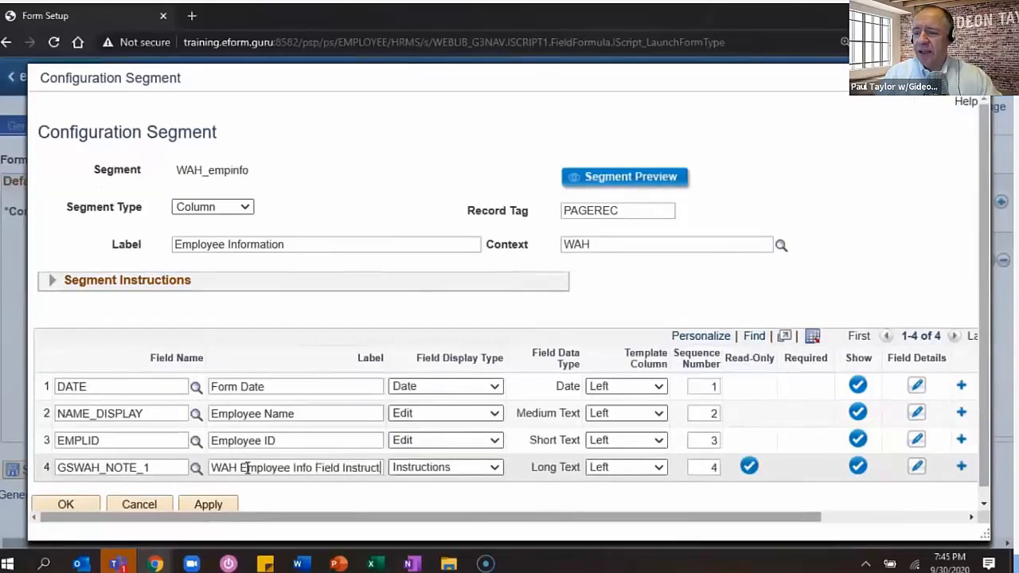
pyautogui.write('ions')
pyautogui.click(916, 467)
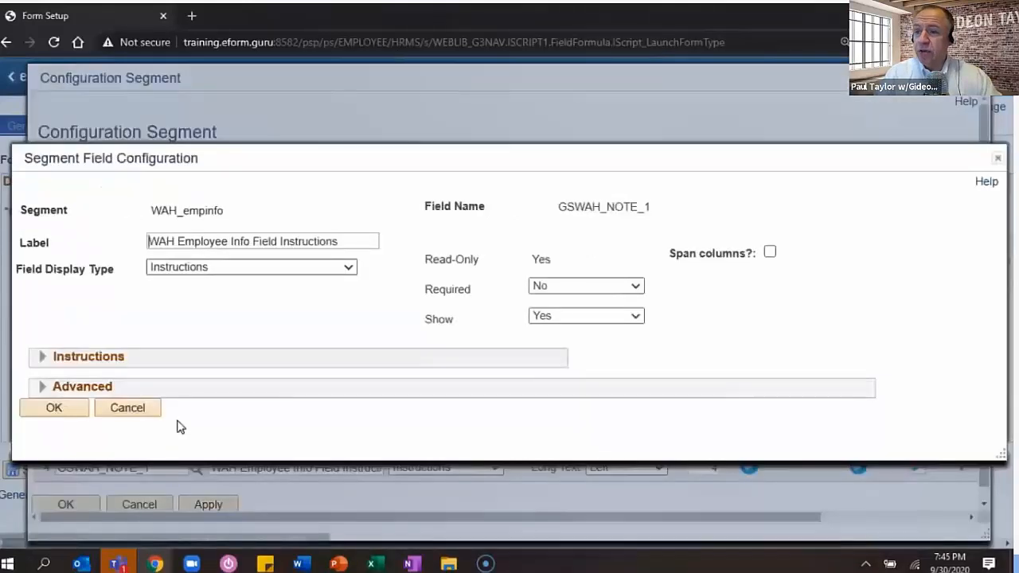
# - Write the WAH policy agreement text in the note field's instructions
pyautogui.scroll(-2, 270, 418)
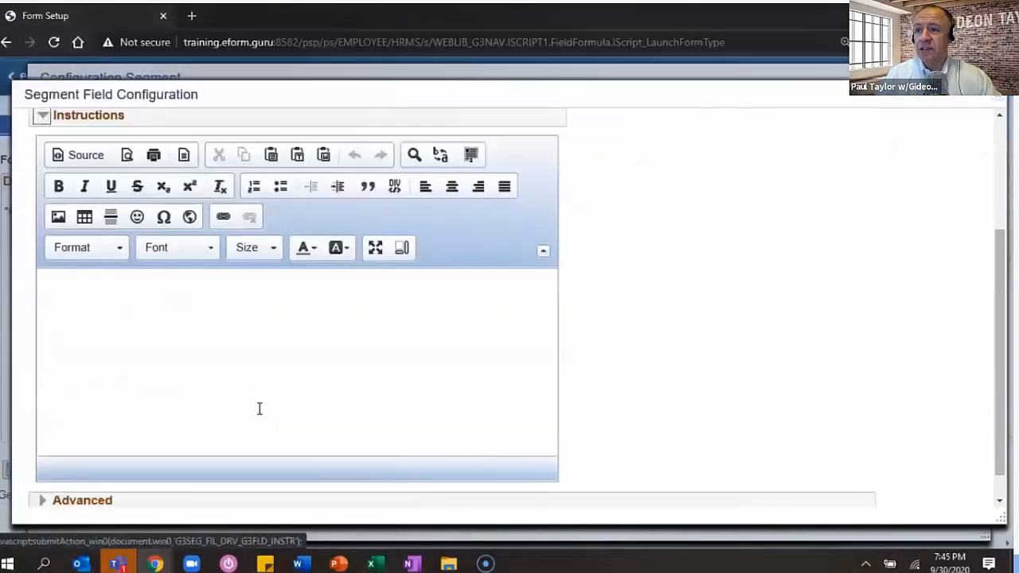
pyautogui.click(103, 289)
pyautogui.write('Employee agrees to adhere to WAH policy, a')
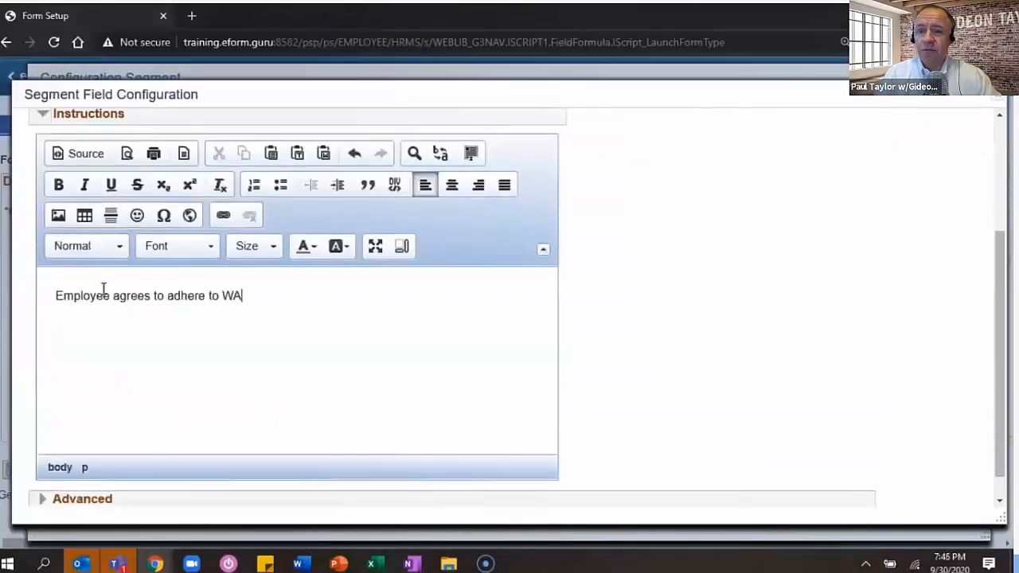
pyautogui.write('pplicable guideli')
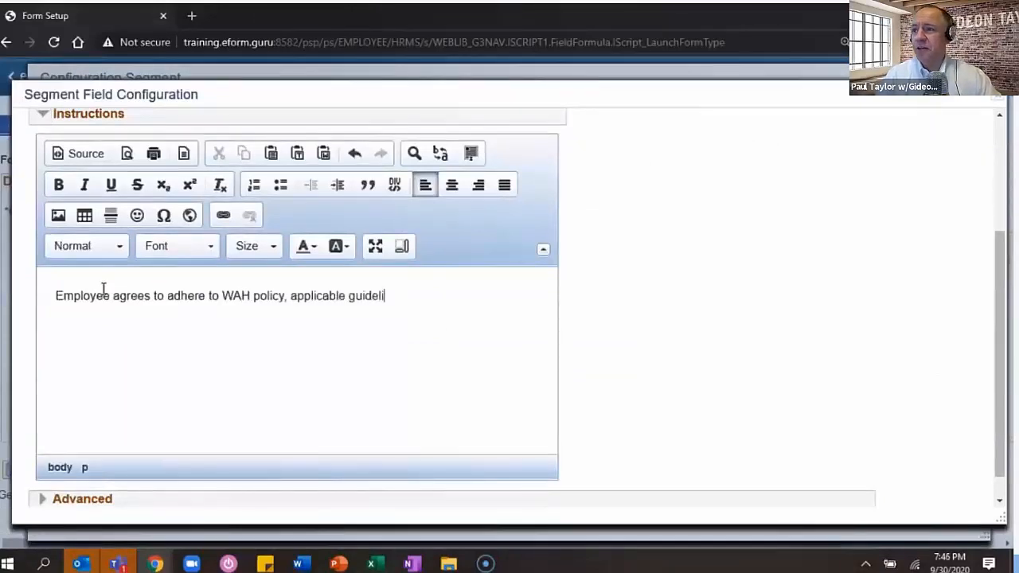
pyautogui.write('nes, and the terms of this request form')
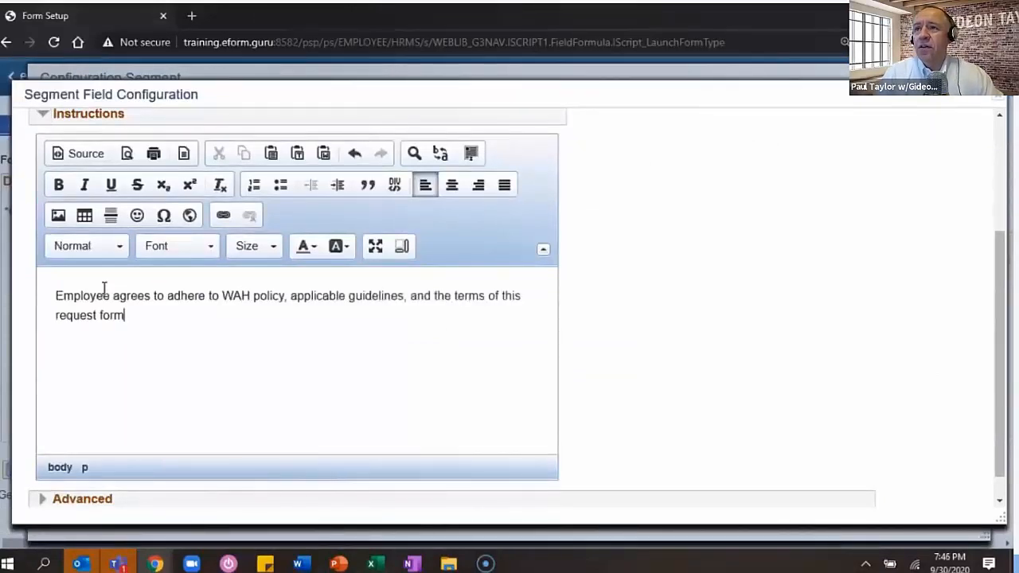
pyautogui.write(', with policy taking preference should a conflict exist ')
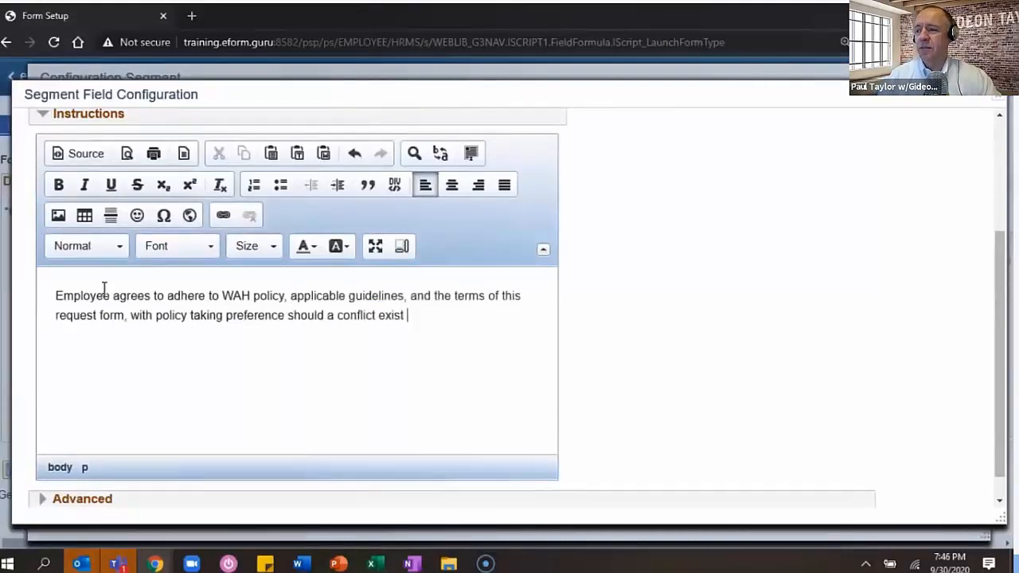
pyautogui.write('between the Policy and the Depart')
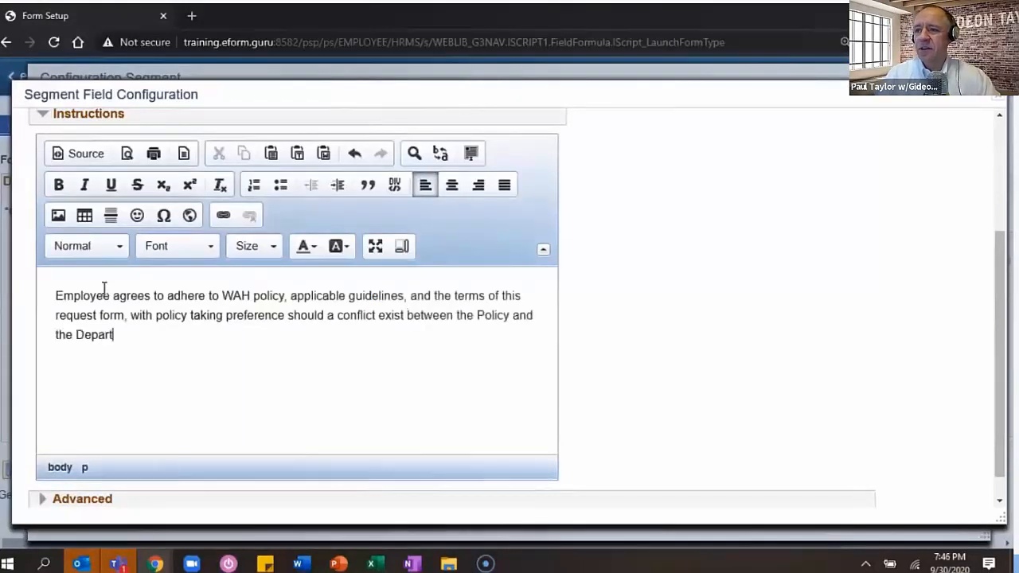
pyautogui.write('ment Guidelines. Please click here to review your specific Department Guidelines.')
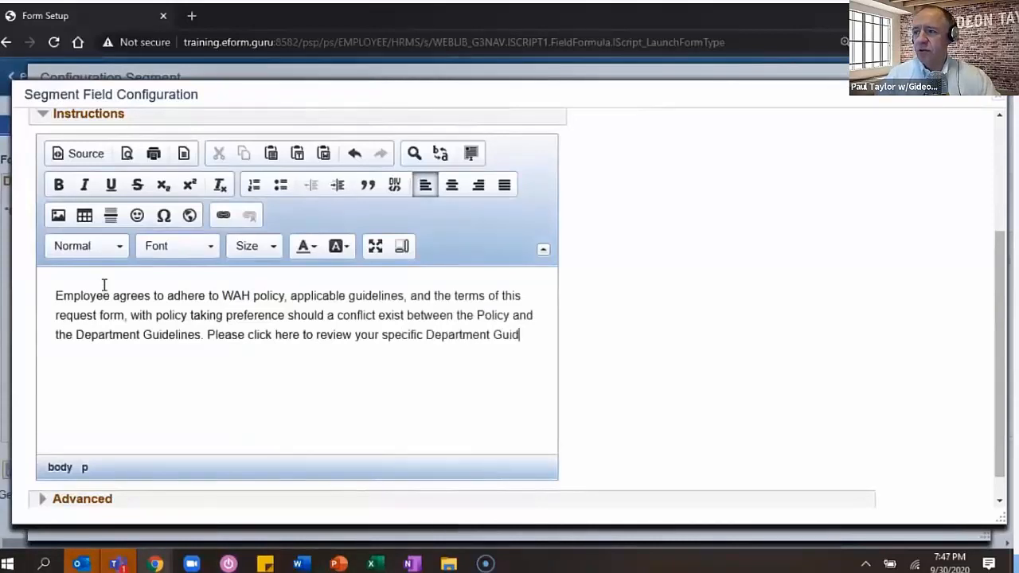
# - Link the word 'here' to yourcompanypolicy.com opening in a new window, and save the field
pyautogui.doubleClick(288, 335)
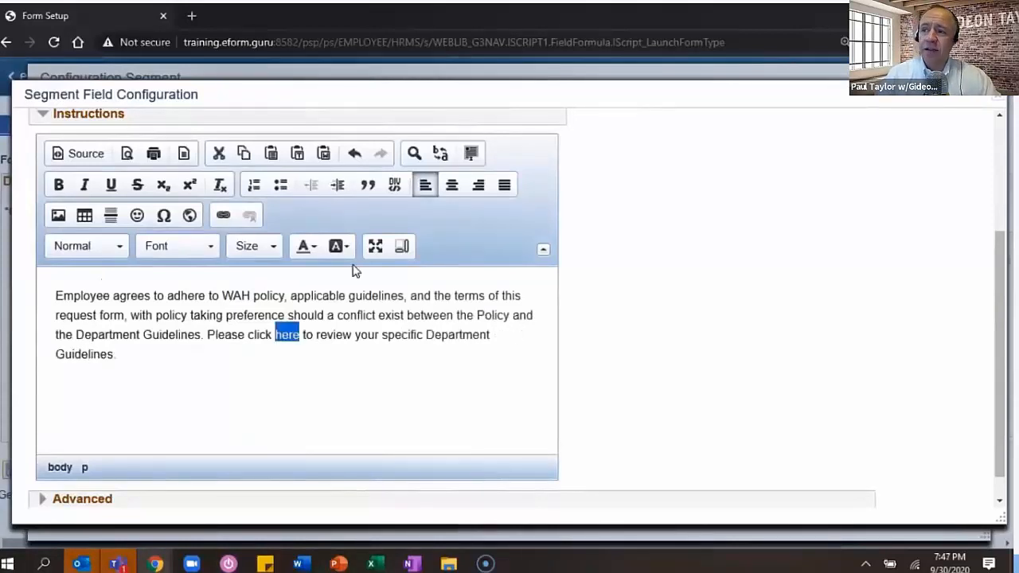
pyautogui.click(223, 216)
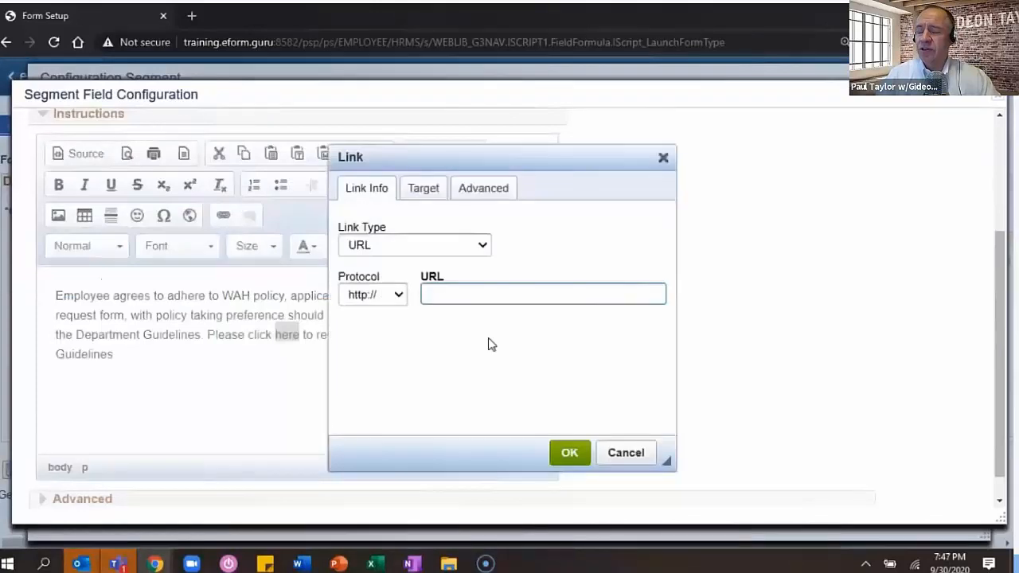
pyautogui.write('yourcompanypolicy.com')
pyautogui.click(423, 187)
pyautogui.click(484, 246)
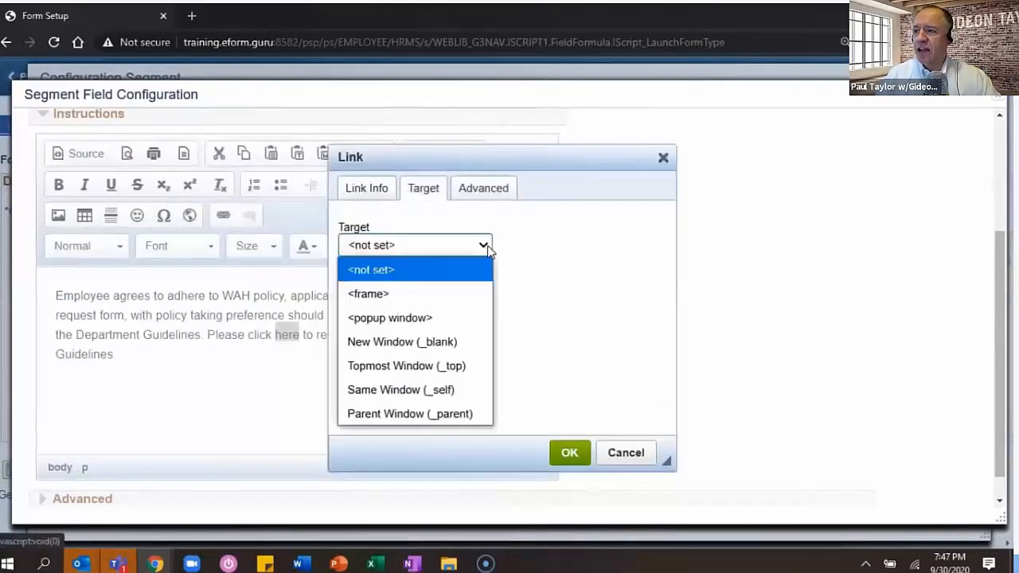
pyautogui.click(401, 341)
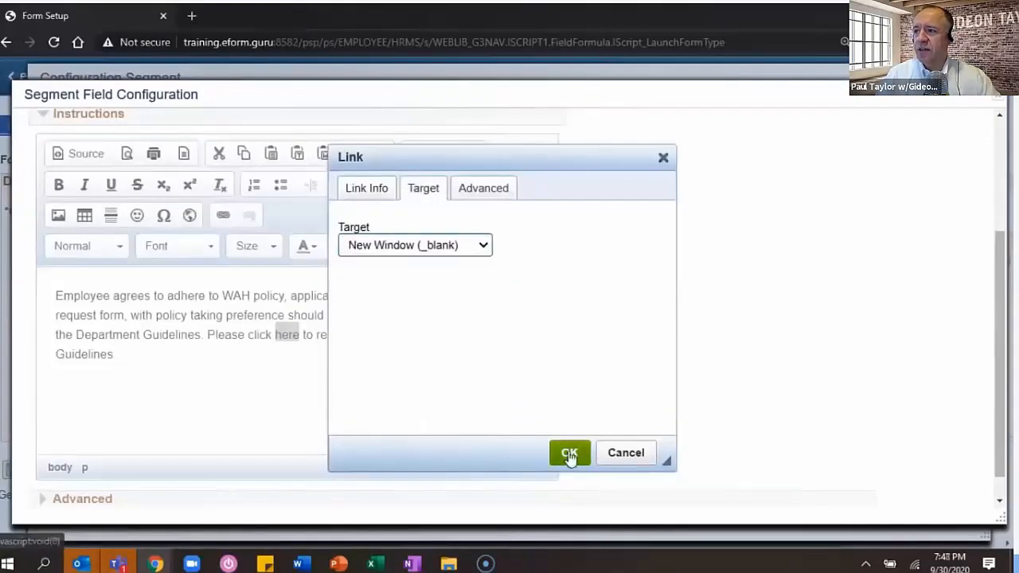
pyautogui.click(569, 453)
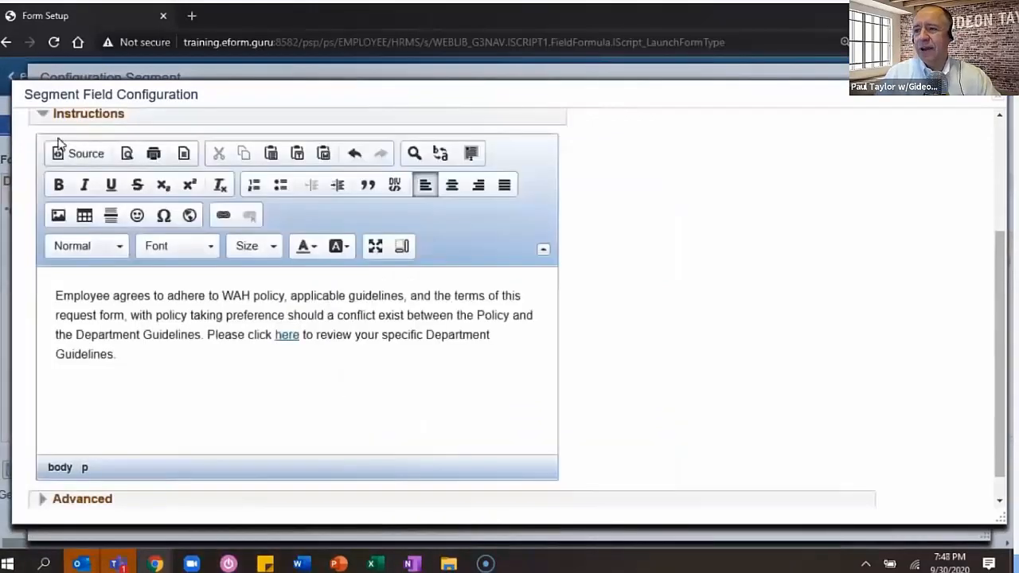
pyautogui.click(45, 115)
pyautogui.click(63, 418)
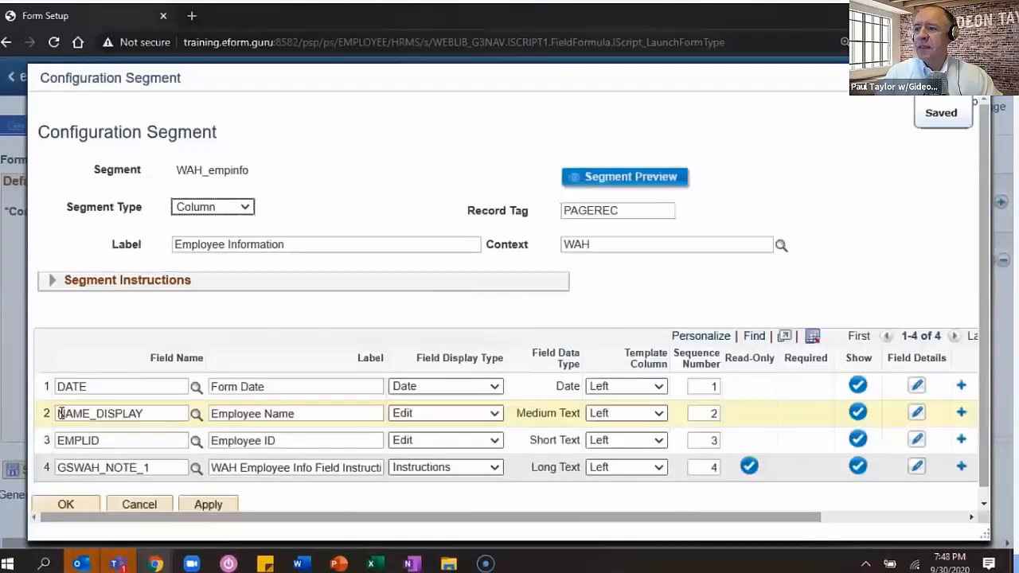
# - Place Employee ID in the right template column with sequence number 2
pyautogui.scroll(-1, 284, 471)
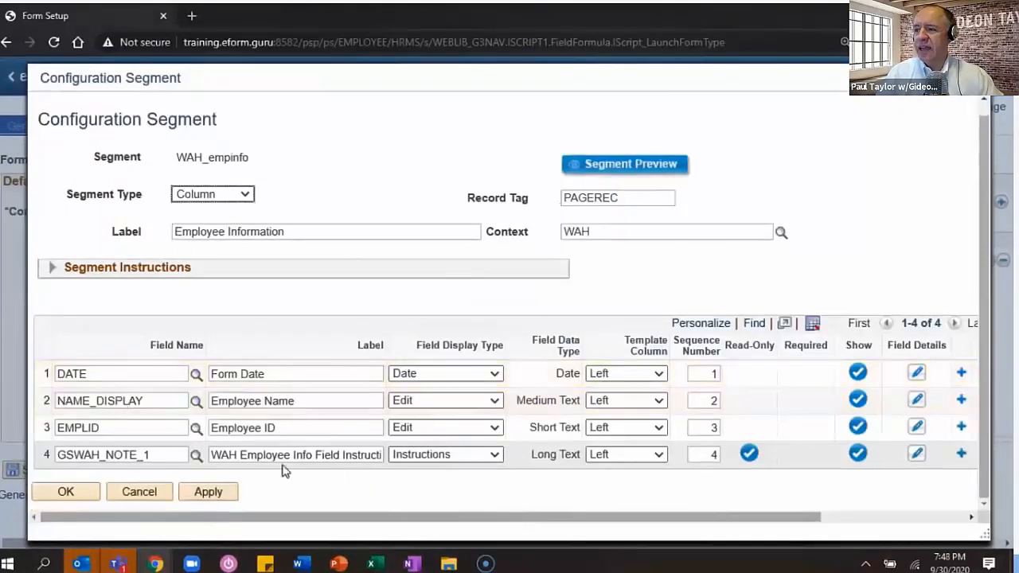
pyautogui.click(632, 429)
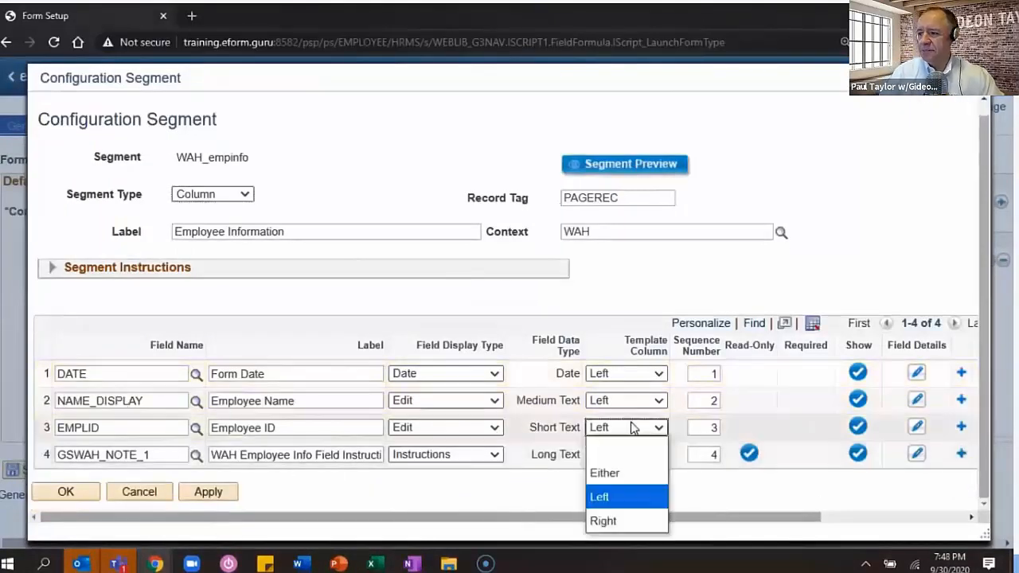
pyautogui.click(603, 520)
pyautogui.doubleClick(707, 427)
pyautogui.write('2')
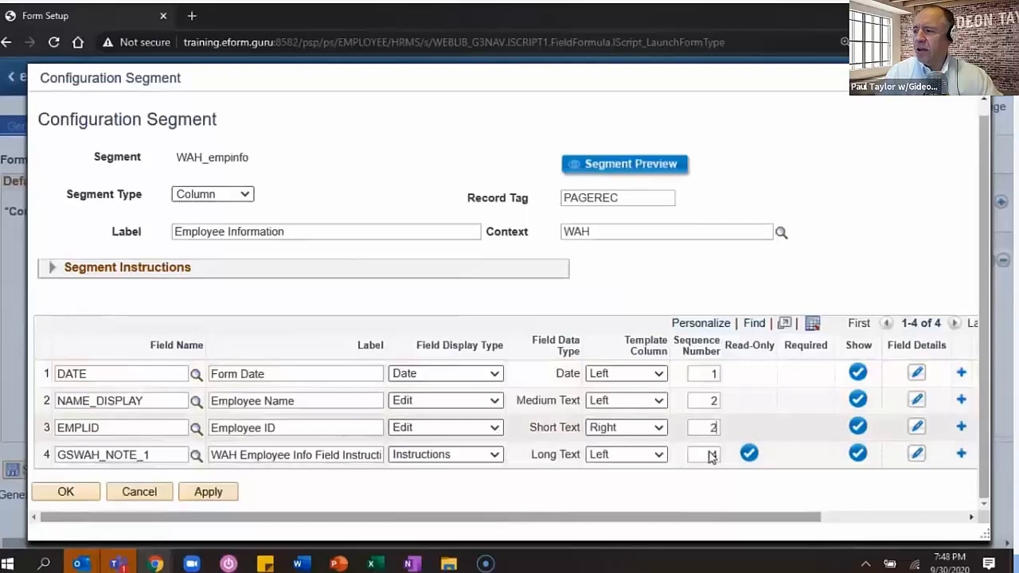
# - Initialize Form Date automatically from the Current Date smart source
pyautogui.click(917, 374)
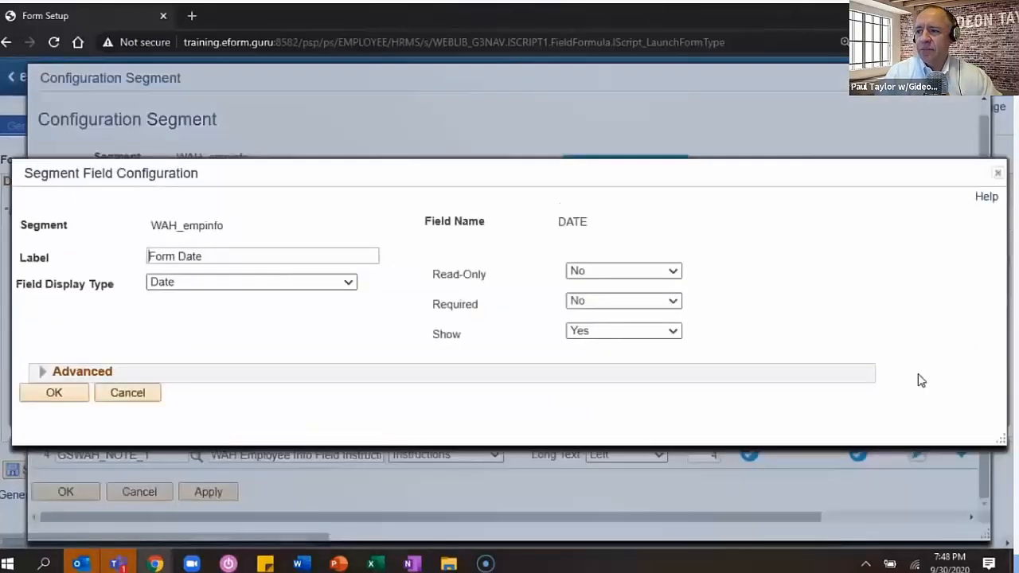
pyautogui.click(82, 371)
pyautogui.click(420, 360)
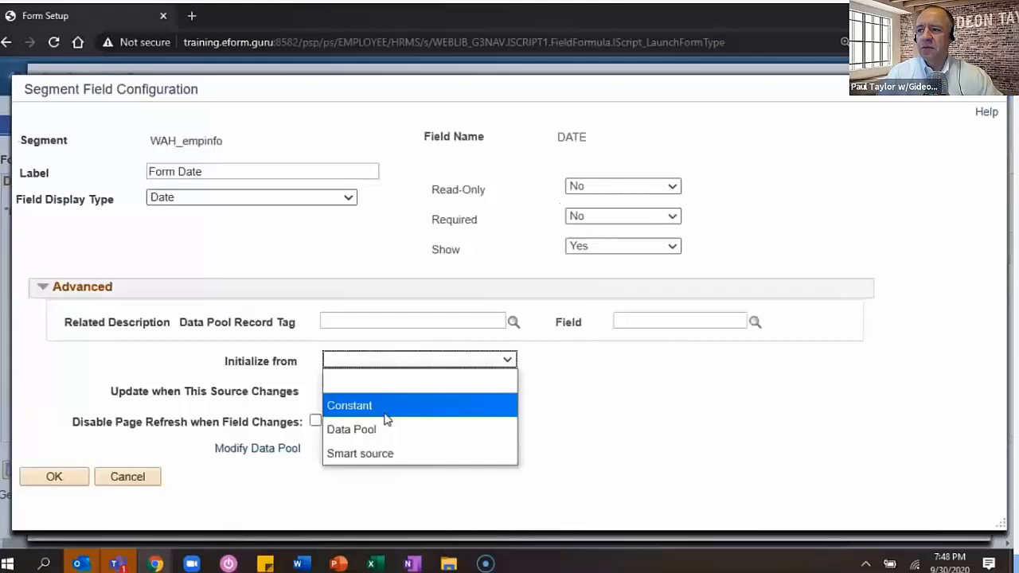
pyautogui.click(384, 451)
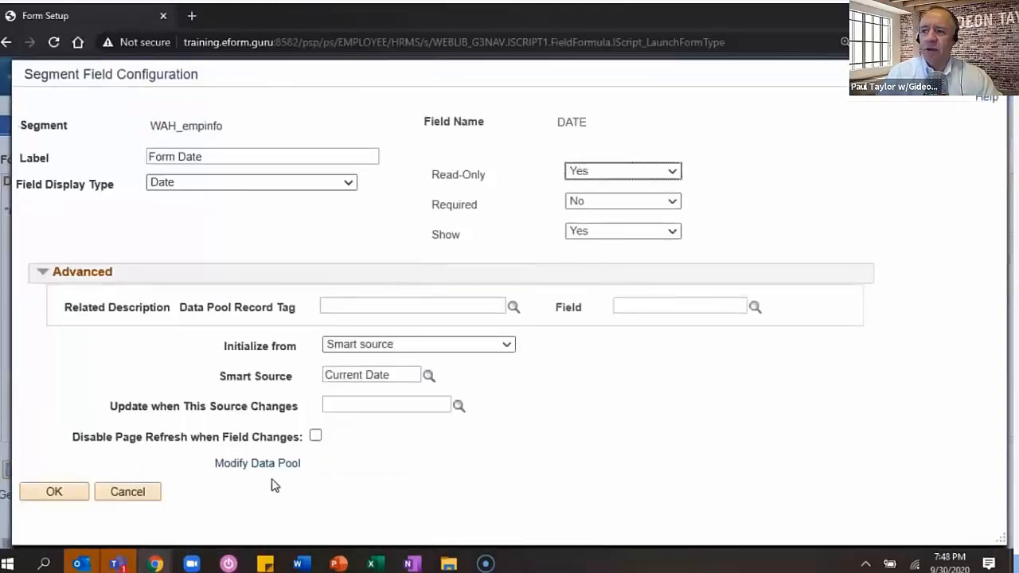
pyautogui.click(54, 492)
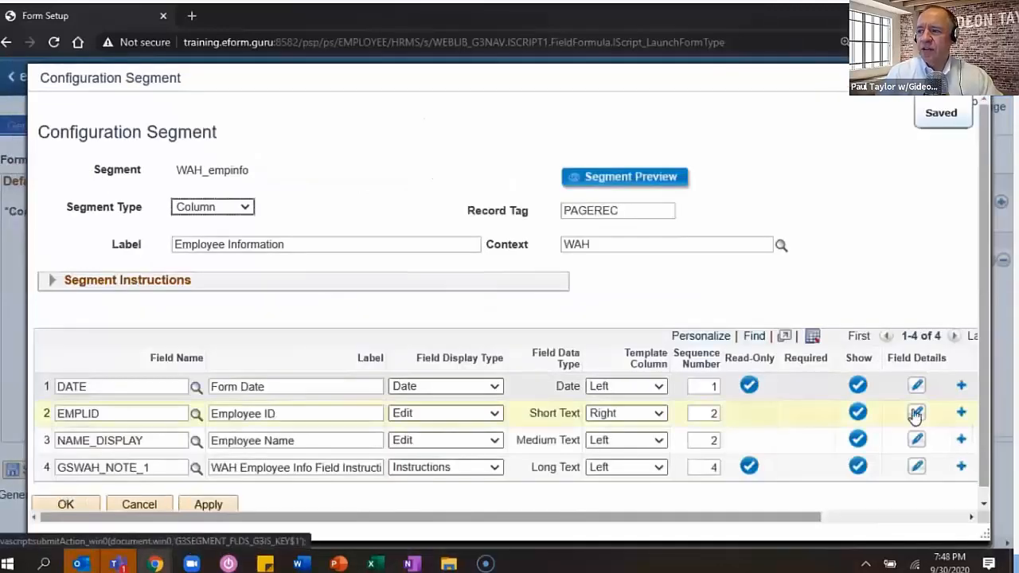
# - Make Employee ID read-only and initialize it from the Current Emplid smart source
pyautogui.click(916, 413)
pyautogui.click(621, 267)
pyautogui.click(594, 363)
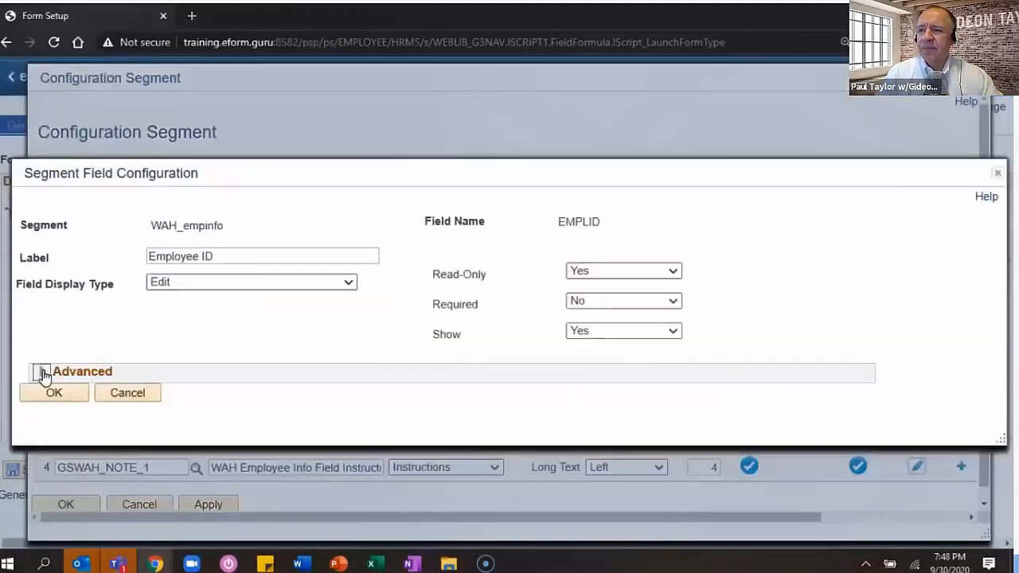
pyautogui.click(40, 371)
pyautogui.click(351, 370)
pyautogui.write('Current Emplid')
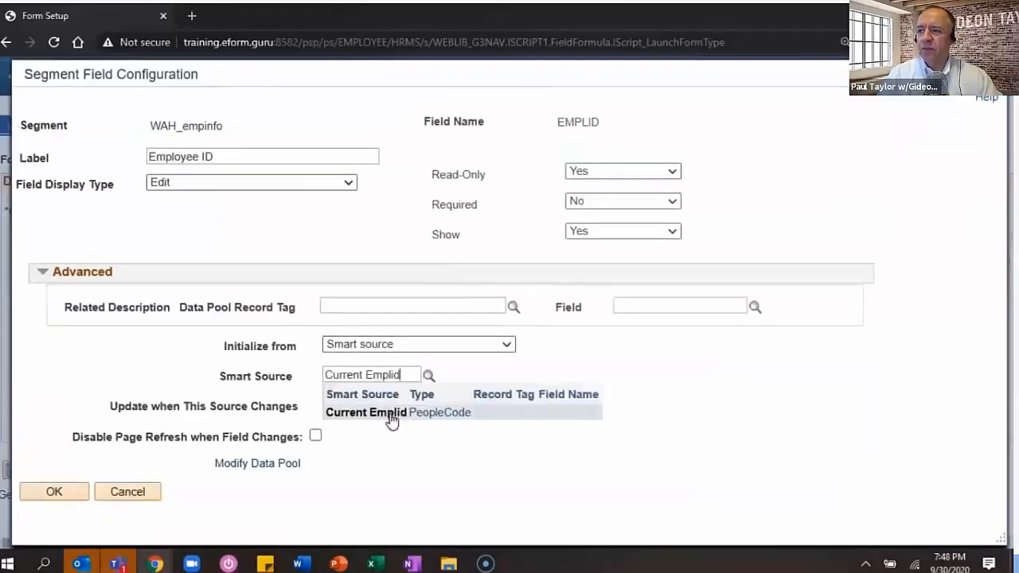
pyautogui.click(387, 422)
pyautogui.click(54, 492)
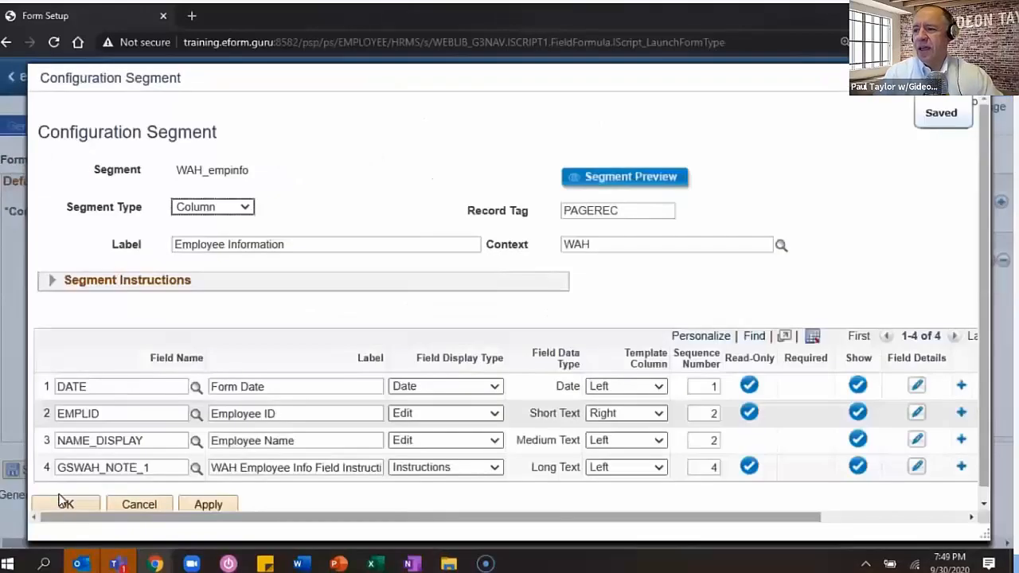
# - Make the Employee Name field read-only
pyautogui.click(916, 440)
pyautogui.click(623, 271)
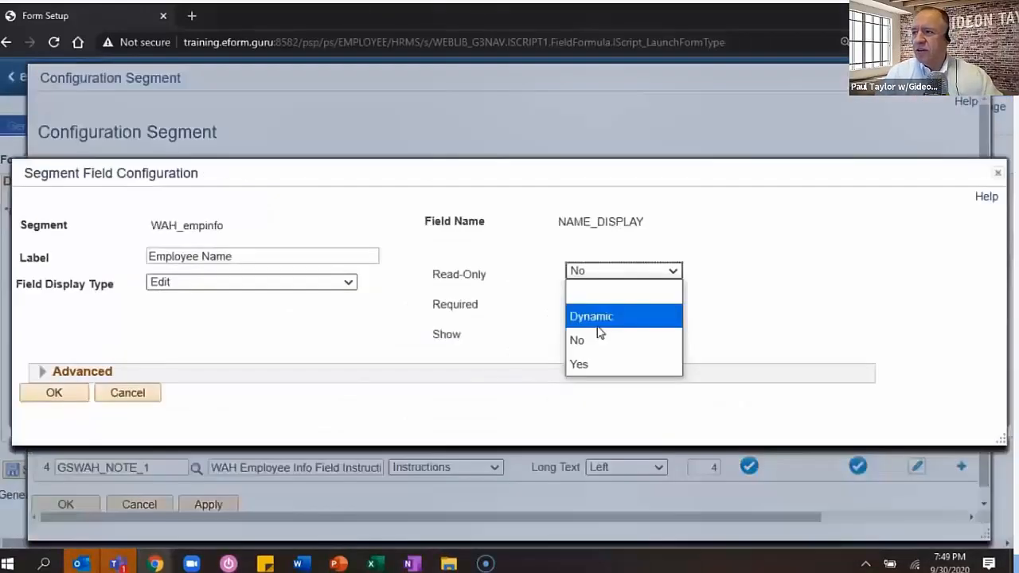
pyautogui.click(589, 363)
pyautogui.click(316, 372)
# - Add PERSONAL_DATA tagged EE_NAME to the data pool, keying EMPLID (FORM context) to PAGEREC.EMPLID
pyautogui.click(267, 451)
pyautogui.click(139, 268)
pyautogui.write('personal_data')
pyautogui.press('Tab')
pyautogui.write('EE_')
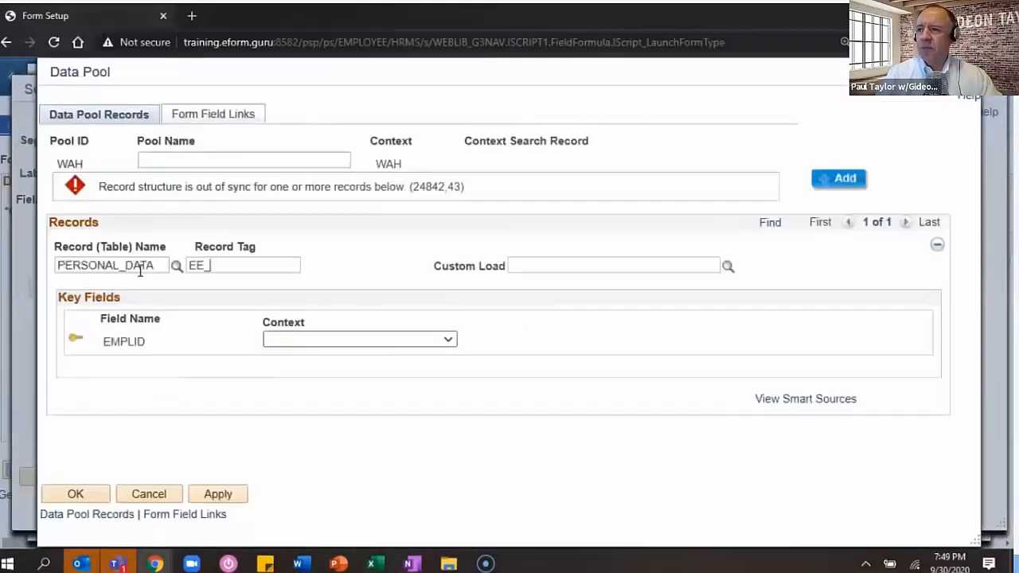
pyautogui.write('NAME')
pyautogui.press('Tab')
pyautogui.click(360, 339)
pyautogui.click(350, 374)
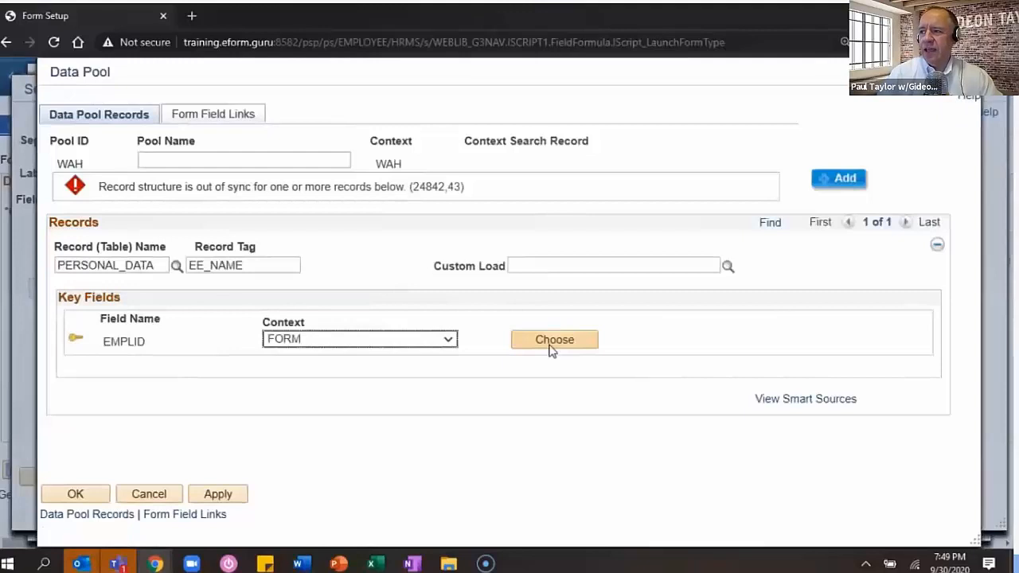
pyautogui.click(552, 341)
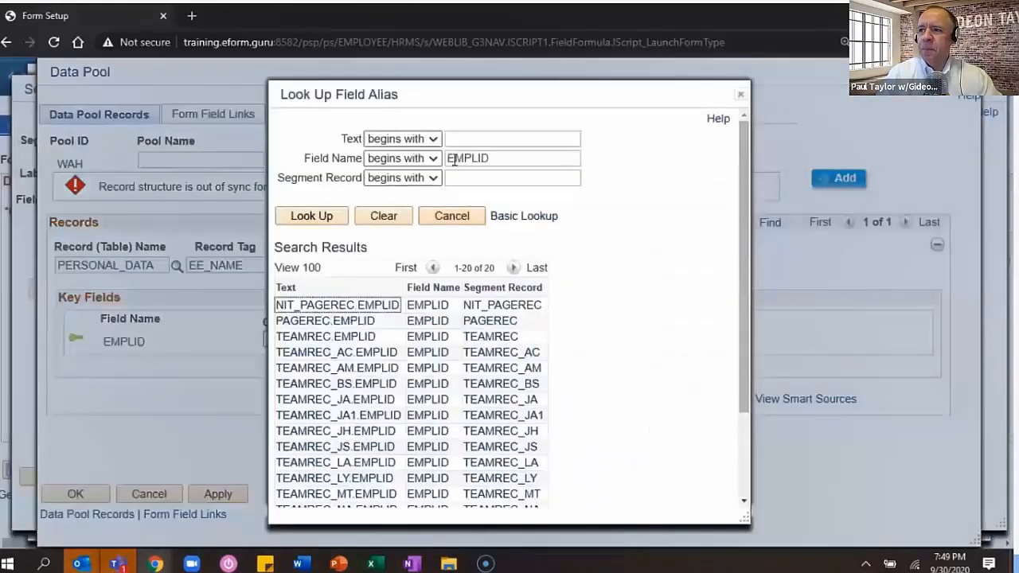
pyautogui.click(353, 322)
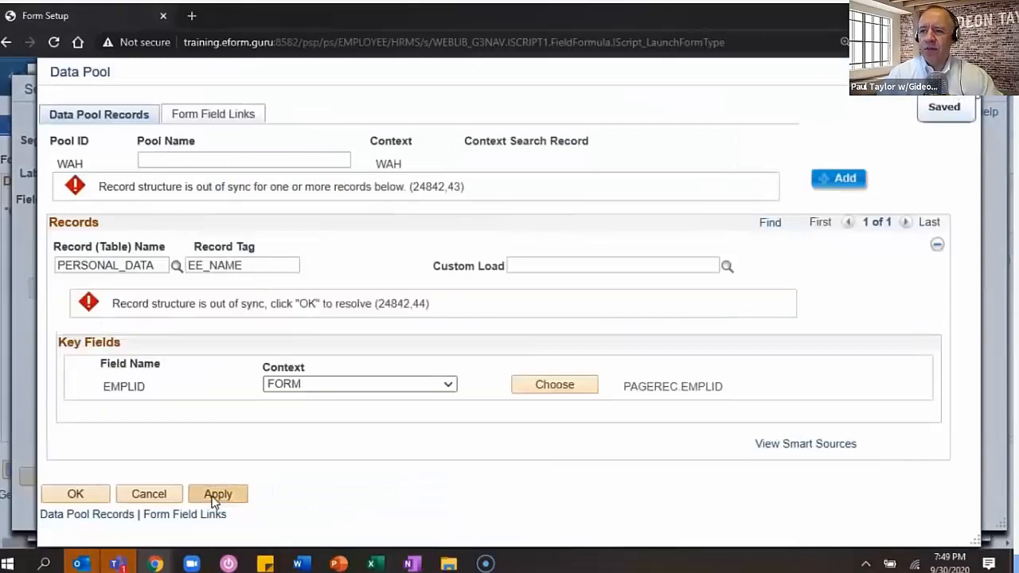
pyautogui.click(213, 496)
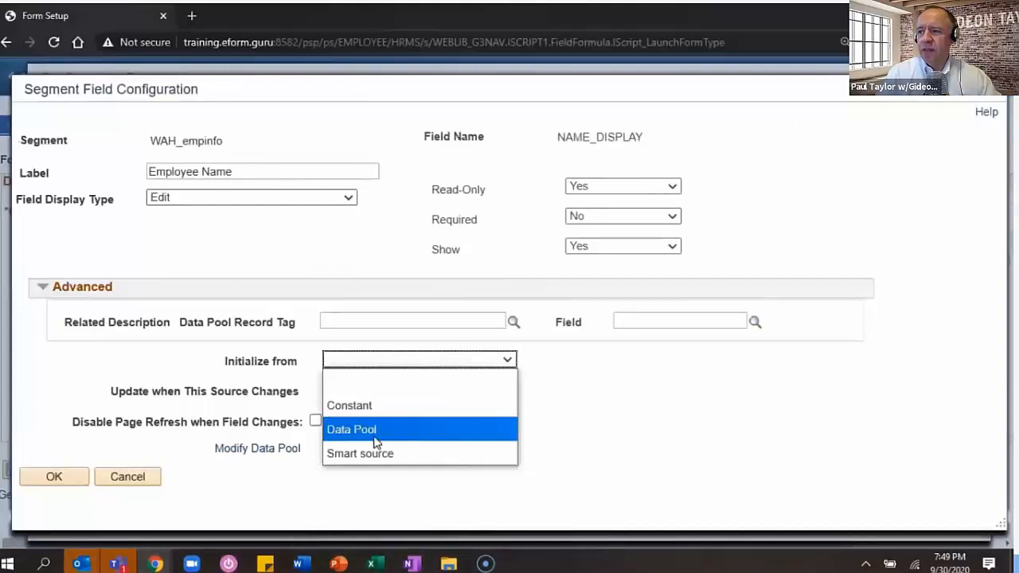
# - Initialize Employee Name from EE_NAME.NAME_DISPLAY and confirm the field settings
pyautogui.click(374, 429)
pyautogui.click(434, 178)
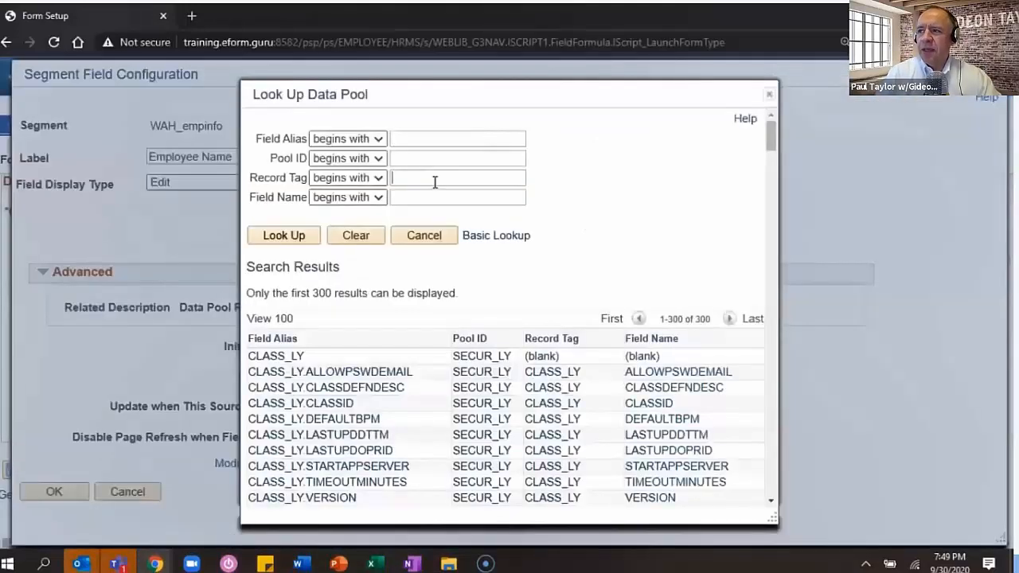
pyautogui.write('EE_NAME')
pyautogui.press('Return')
pyautogui.click(426, 198)
pyautogui.write('name_')
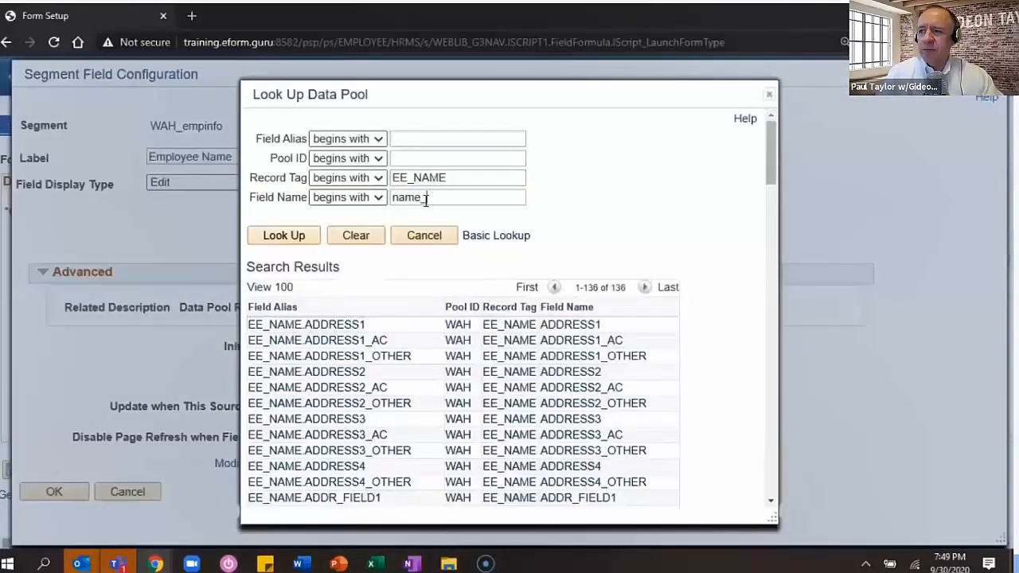
pyautogui.write('display')
pyautogui.press('Return')
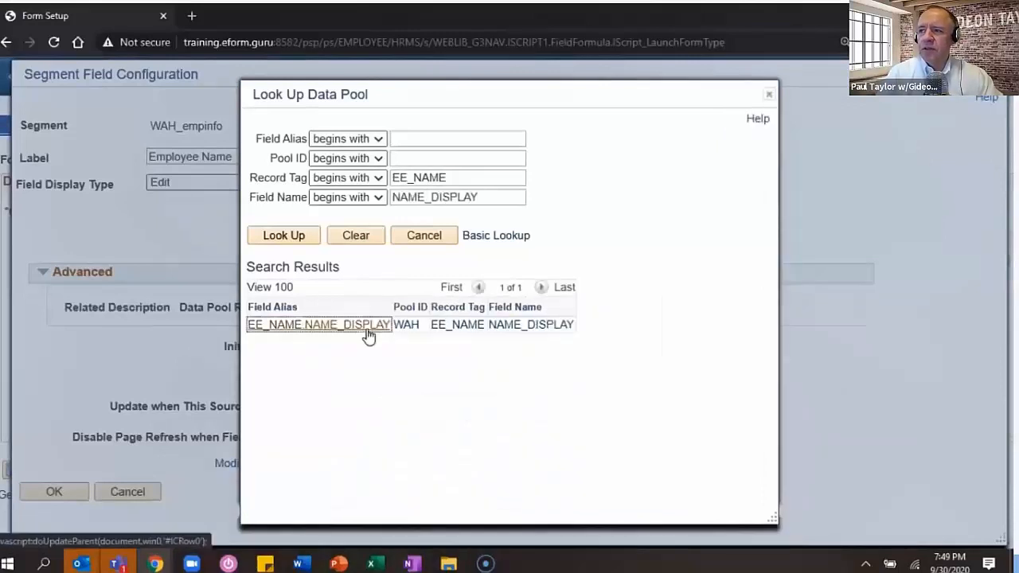
pyautogui.click(366, 326)
pyautogui.click(68, 495)
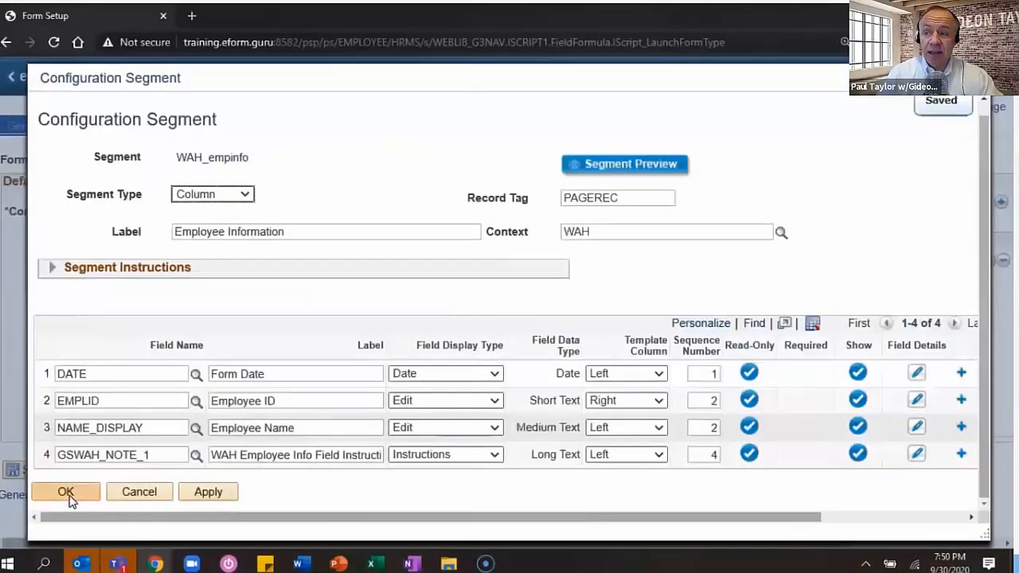
# - Confirm the employee info segment and page details, then save the form setup
pyautogui.click(69, 497)
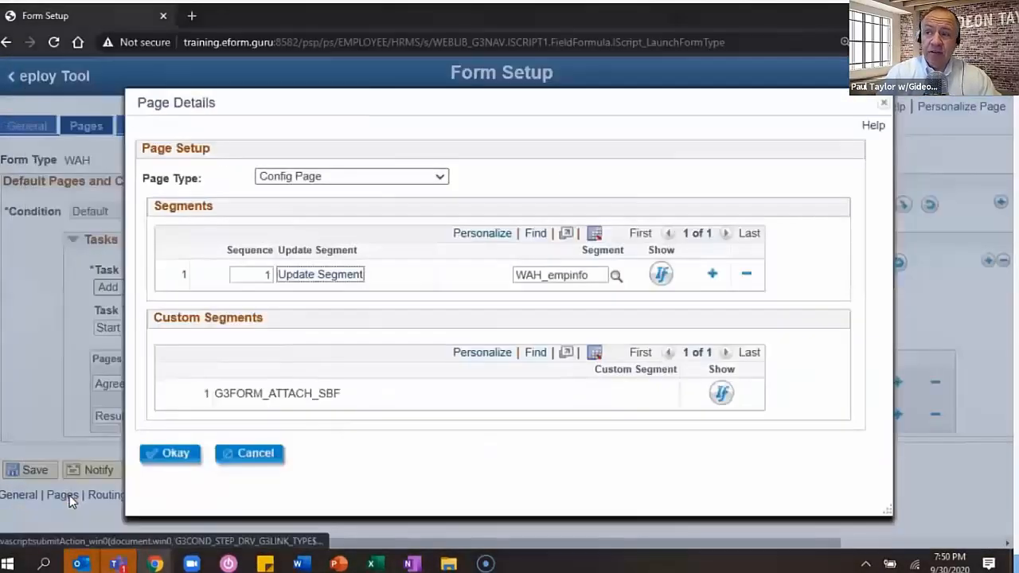
pyautogui.click(173, 453)
pyautogui.click(28, 473)
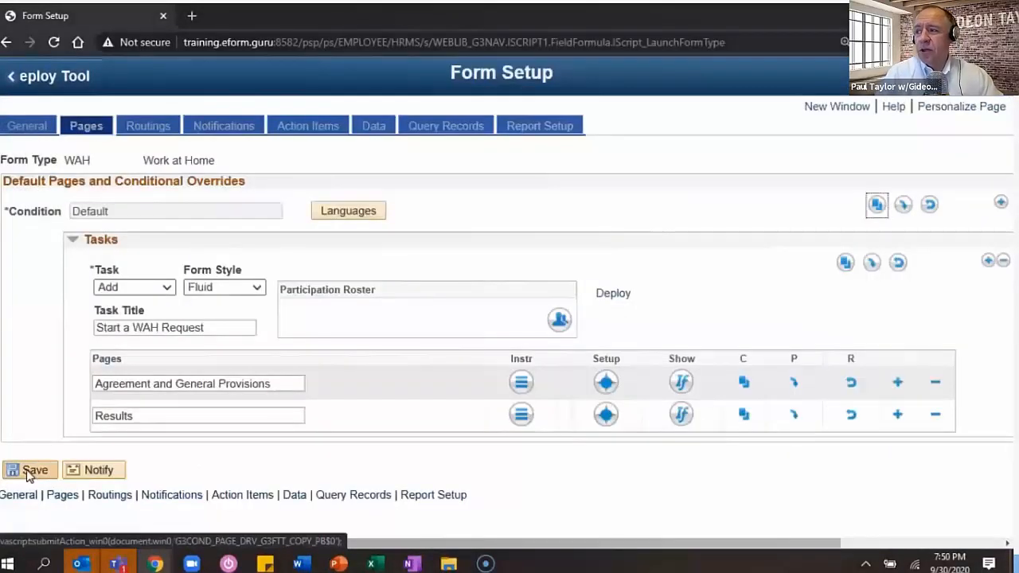
# - Add a WAH_Addresses segment labelled 'Location Information' to the Agreement and General Provisions page
pyautogui.click(606, 383)
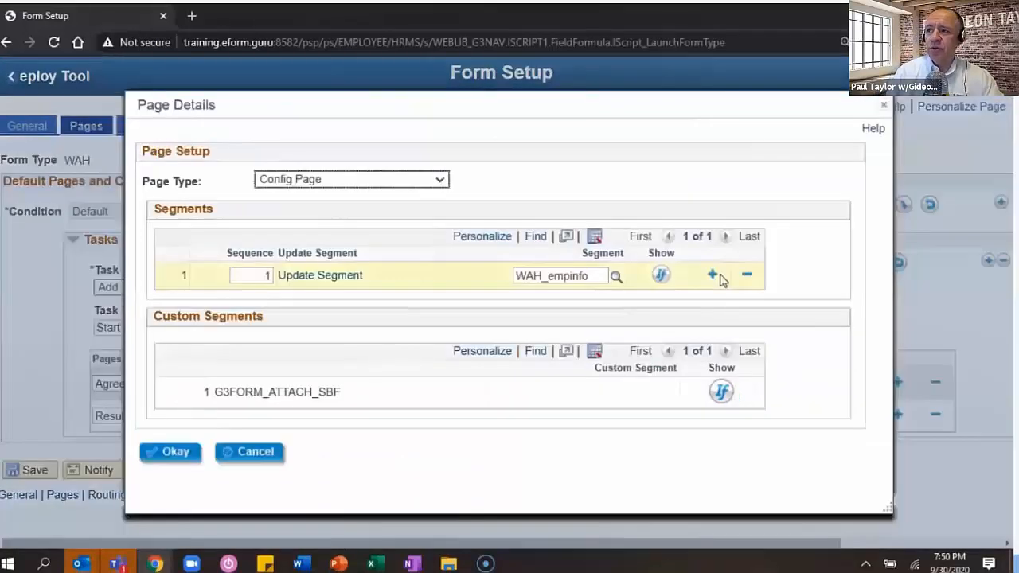
pyautogui.click(717, 259)
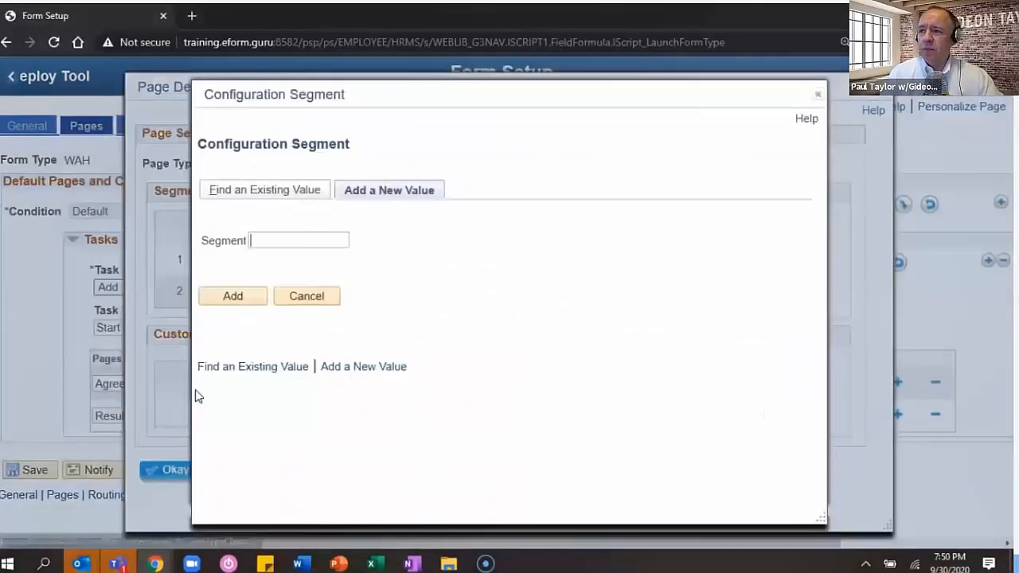
pyautogui.click(313, 241)
pyautogui.write('WAH_Address')
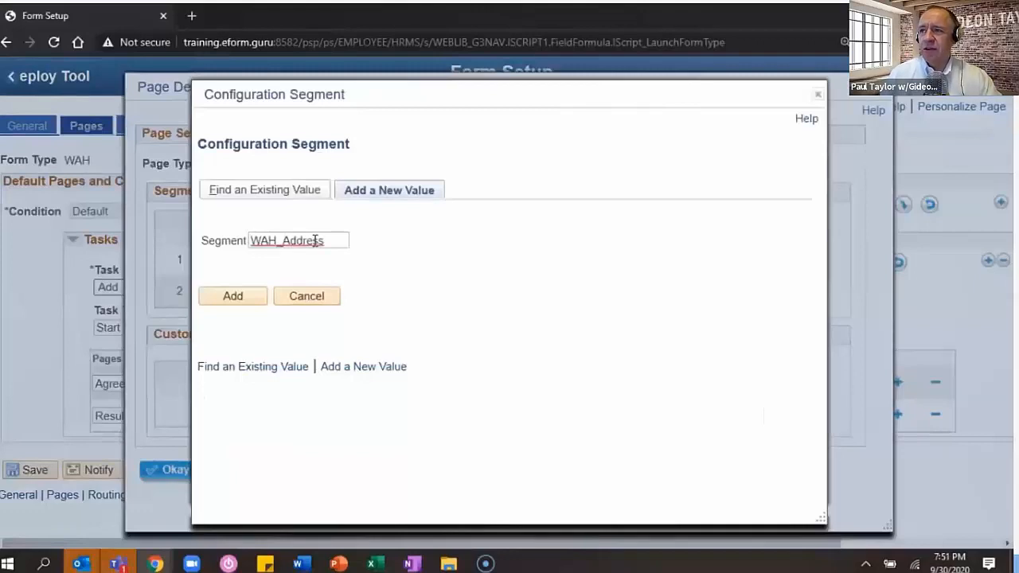
pyautogui.write('es')
pyautogui.press('Return')
pyautogui.click(255, 285)
pyautogui.write('Location Information')
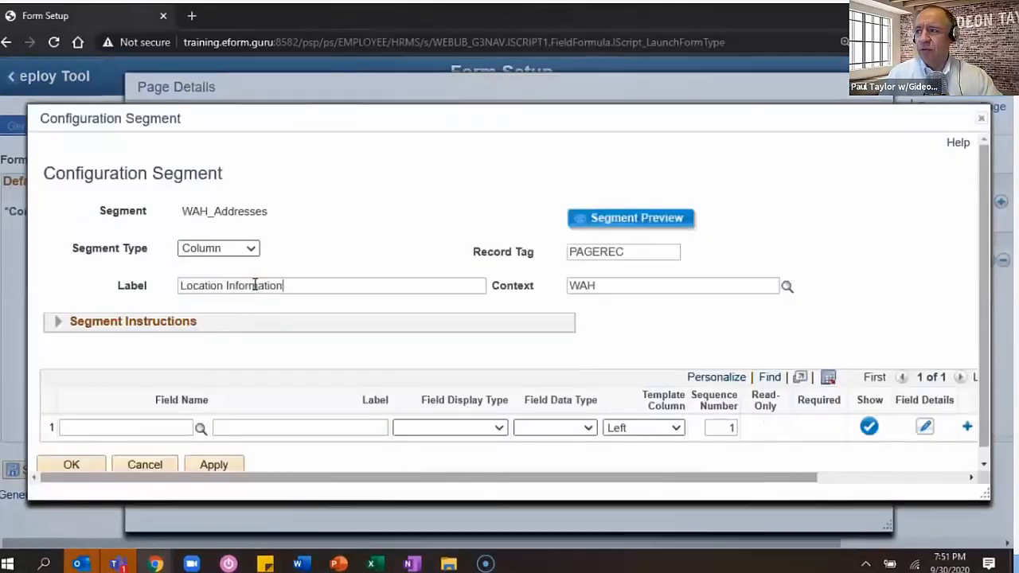
# - Give the segment a first field 'WAH Note 2' with Instructions display type, and apply
pyautogui.click(266, 430)
pyautogui.write('WAH Note ')
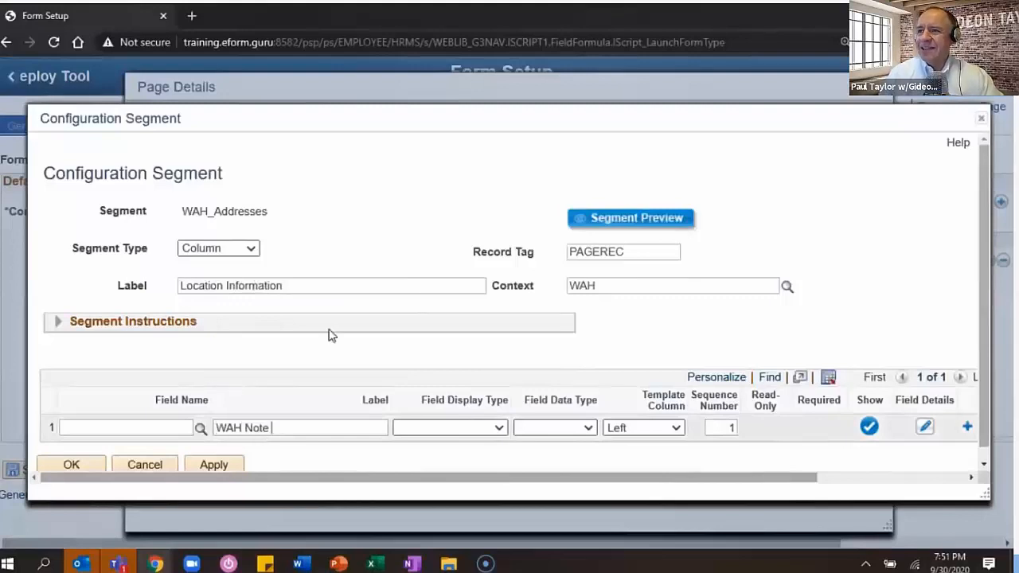
pyautogui.write('2')
pyautogui.click(459, 427)
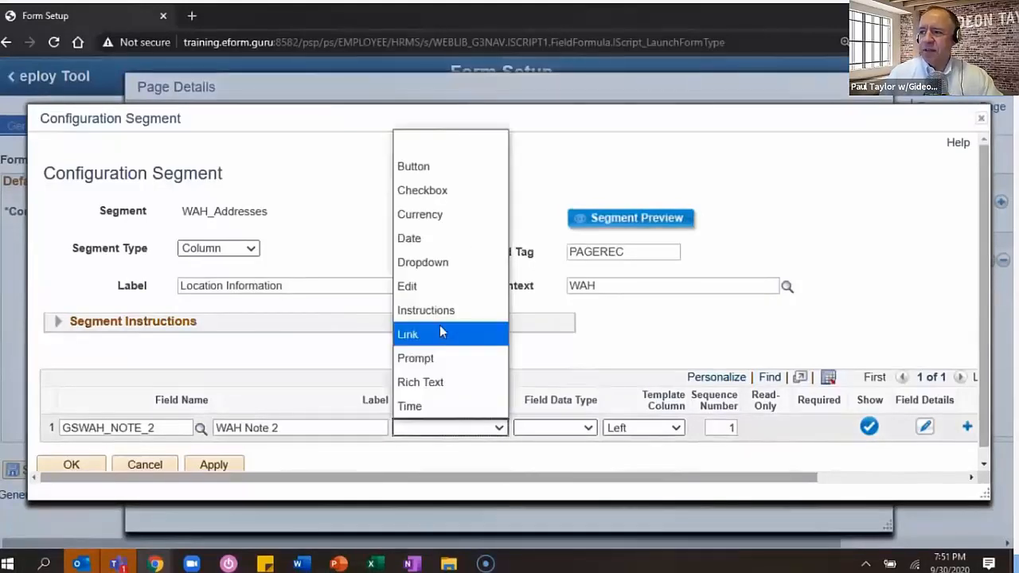
pyautogui.click(426, 310)
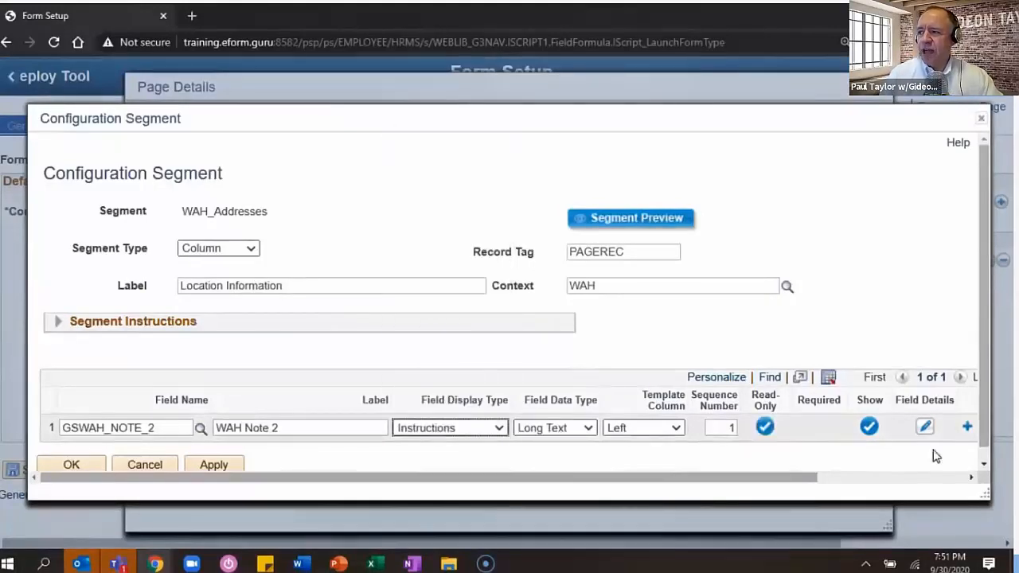
pyautogui.click(73, 468)
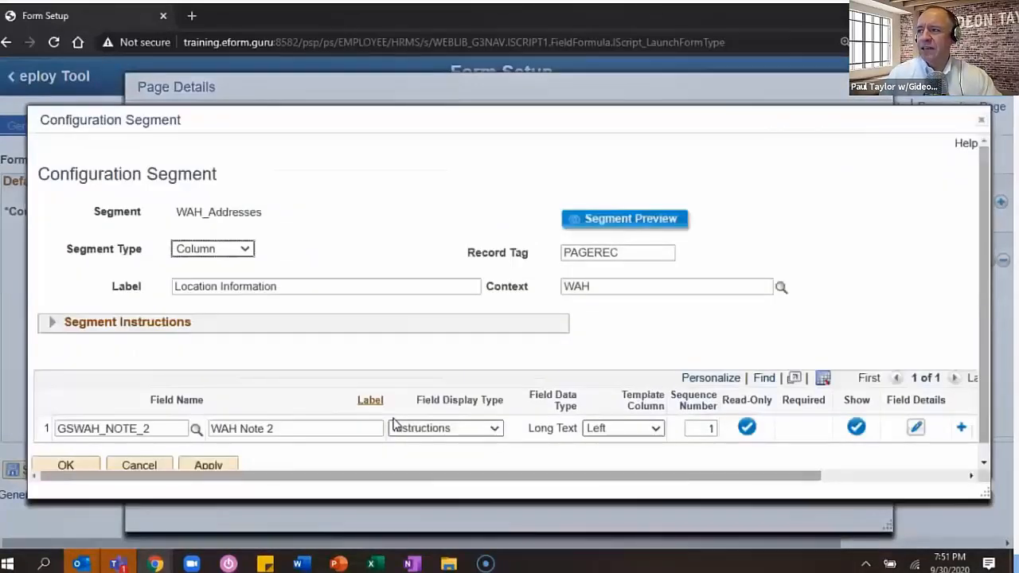
# - Relabel the note field 'Physical Office Header'
pyautogui.click(335, 429)
pyautogui.press('BackSpace')
pyautogui.press('BackSpace')
pyautogui.press('BackSpace')
pyautogui.press('BackSpace')
pyautogui.press('BackSpace')
pyautogui.press('BackSpace')
pyautogui.press('BackSpace')
pyautogui.press('BackSpace')
pyautogui.press('BackSpace')
pyautogui.write('Physical Offi')
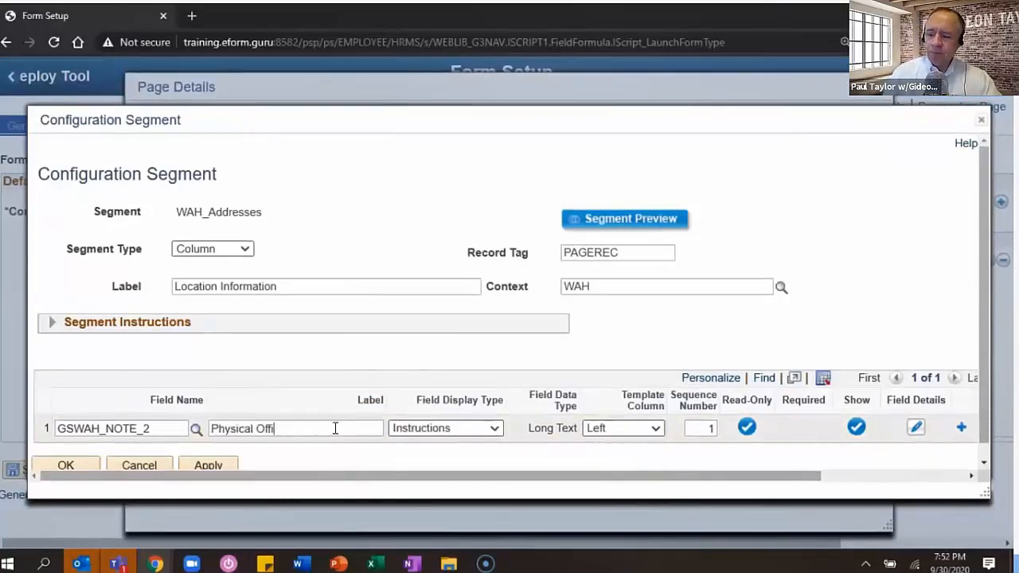
pyautogui.write('ce Header')
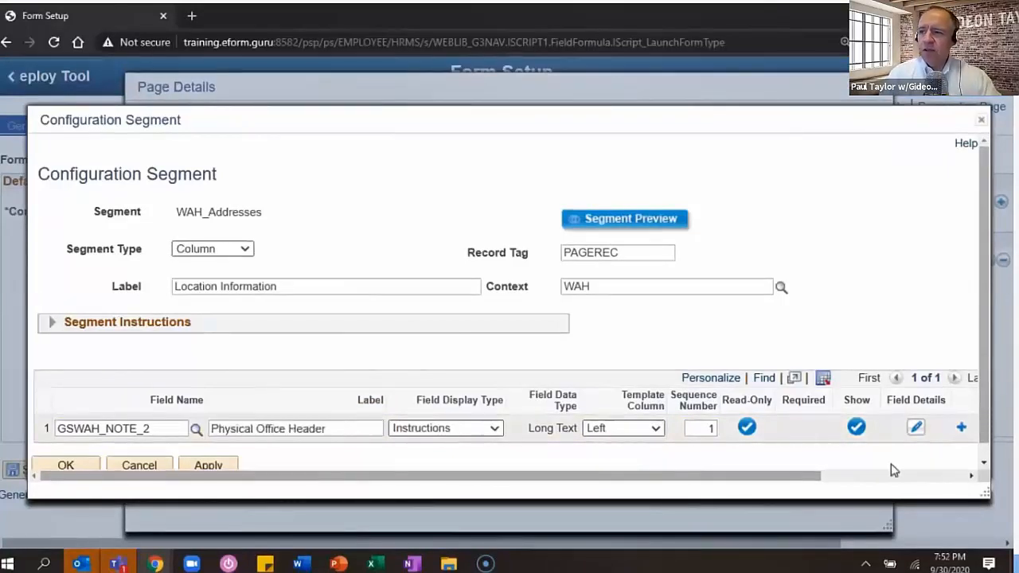
# - Give Physical Office Header the Heading 3 instruction 'Officially Designated Physical Office Location:' and save it
pyautogui.click(915, 429)
pyautogui.click(41, 358)
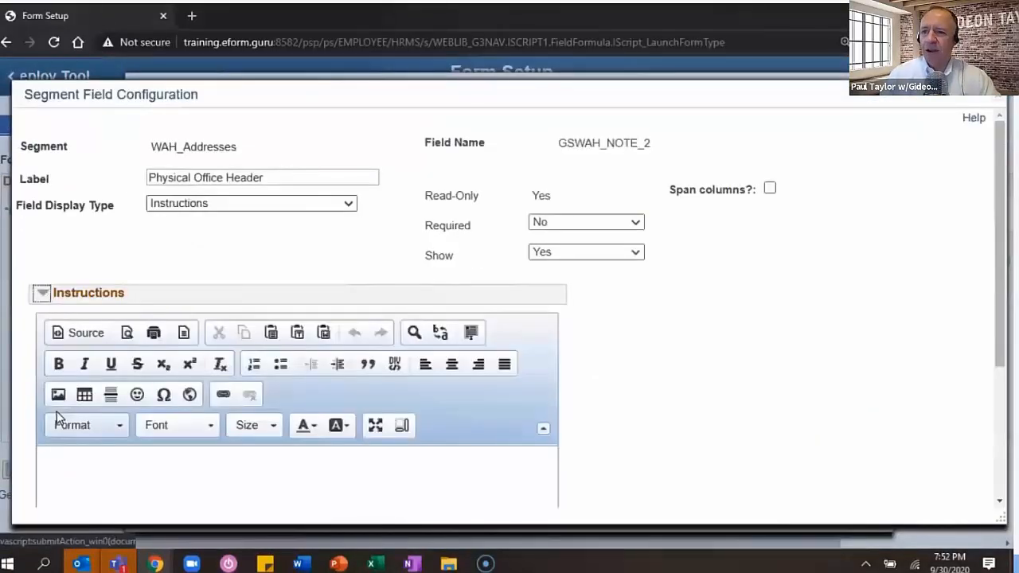
pyautogui.write('Officially Des')
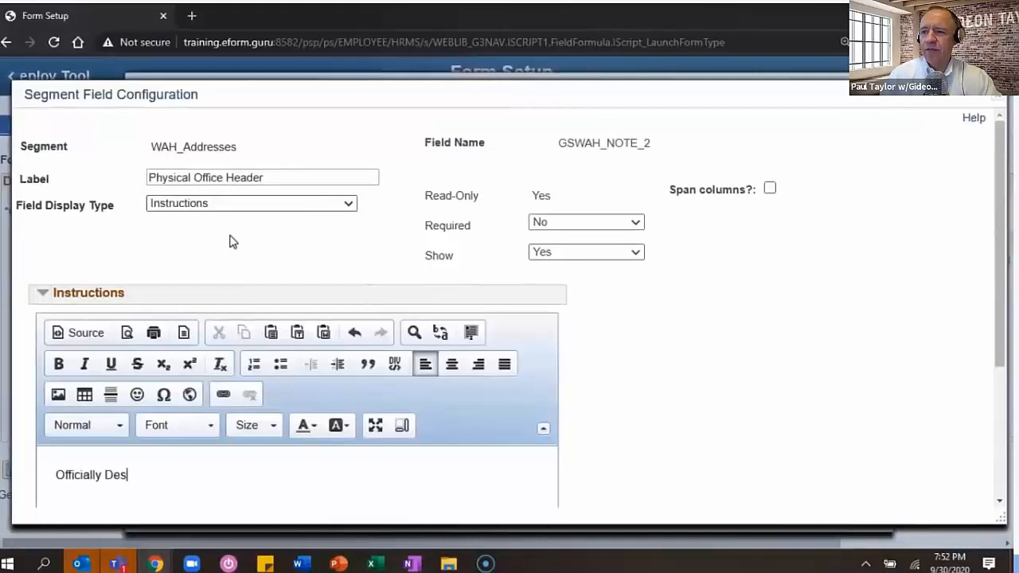
pyautogui.write('ignated Physical Office Location:')
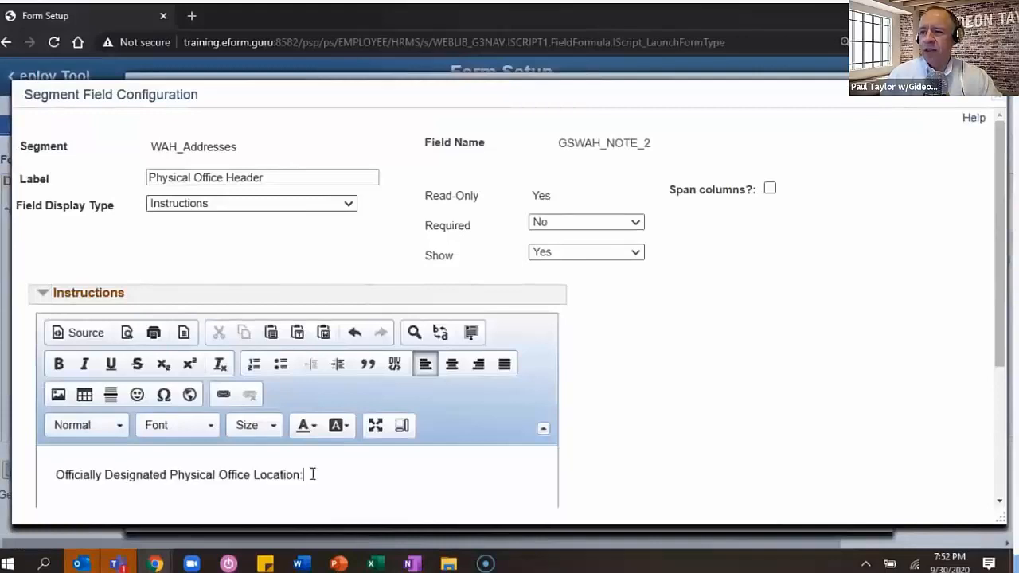
pyautogui.moveTo(313, 474); pyautogui.dragTo(55, 474)
pyautogui.click(88, 425)
pyautogui.click(97, 397)
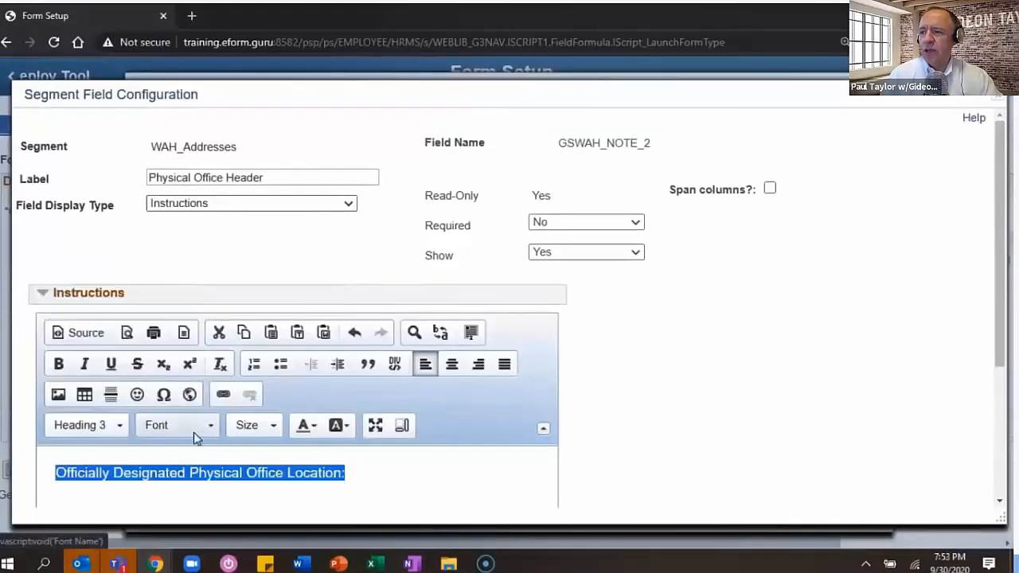
pyautogui.click(334, 478)
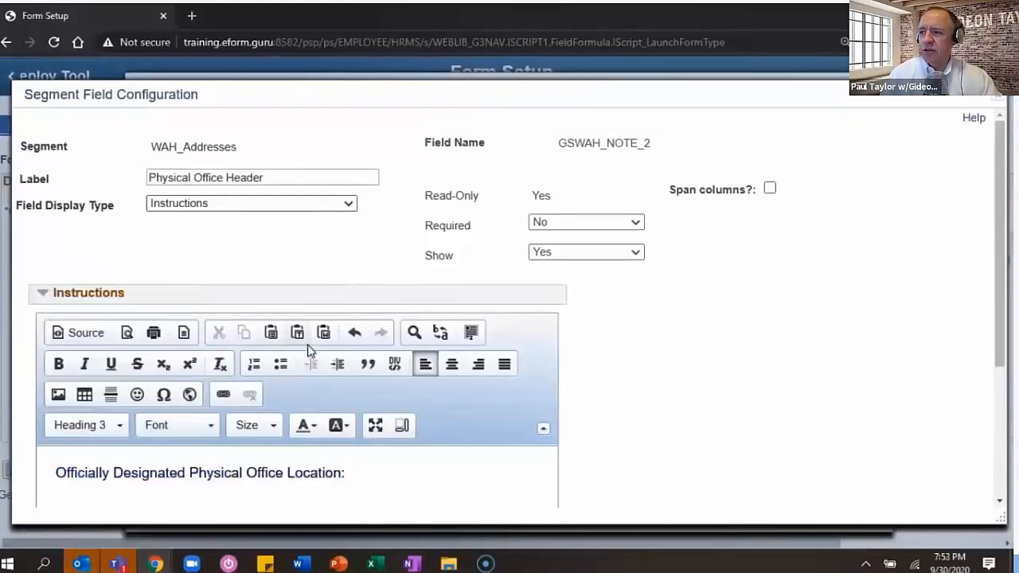
pyautogui.click(44, 294)
pyautogui.click(54, 408)
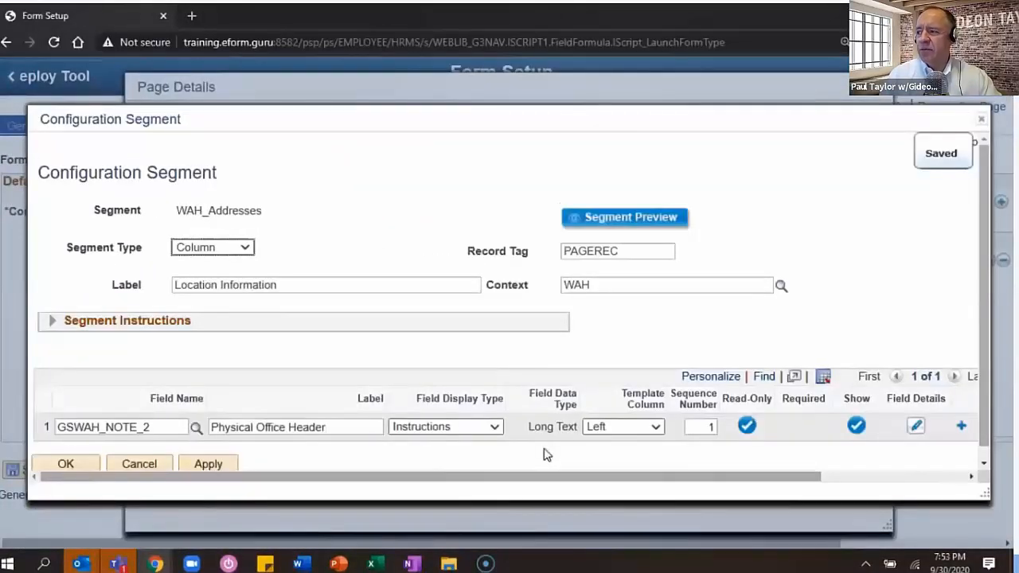
# - Add ADDRESS1, CITY and STATE field rows to the WAH_Addresses segment
pyautogui.click(960, 428)
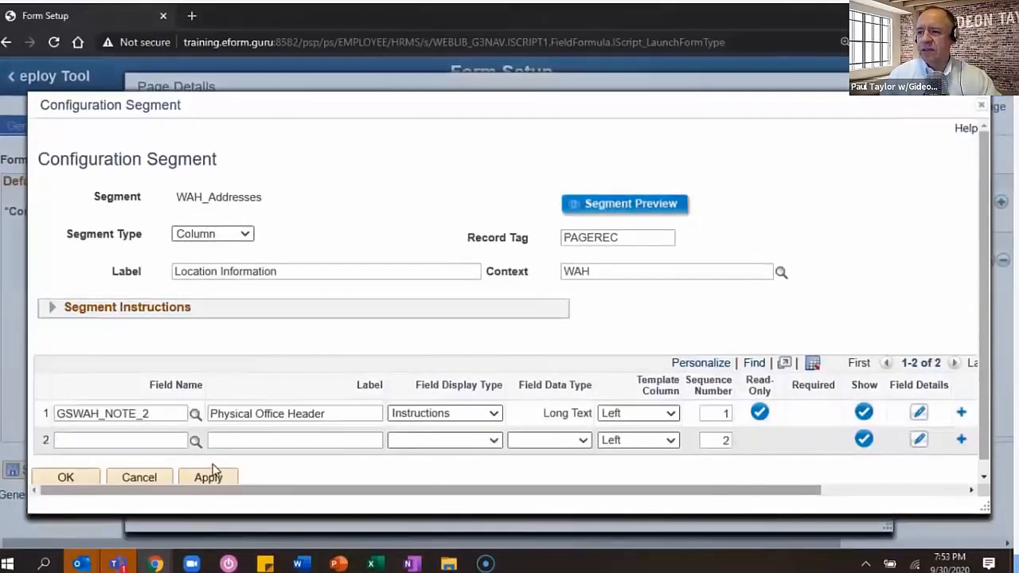
pyautogui.click(159, 440)
pyautogui.write('address1')
pyautogui.press('Tab')
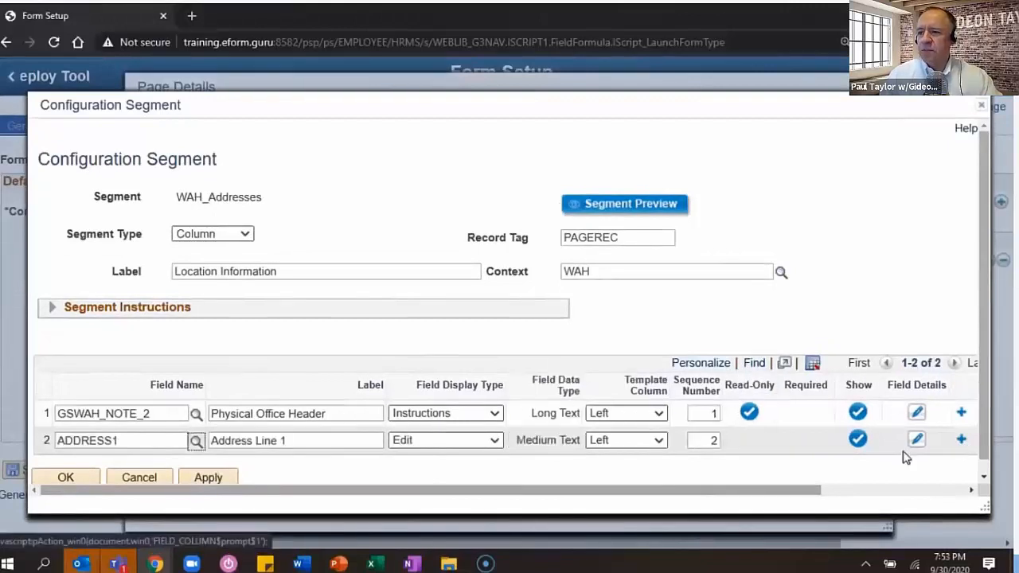
pyautogui.click(960, 440)
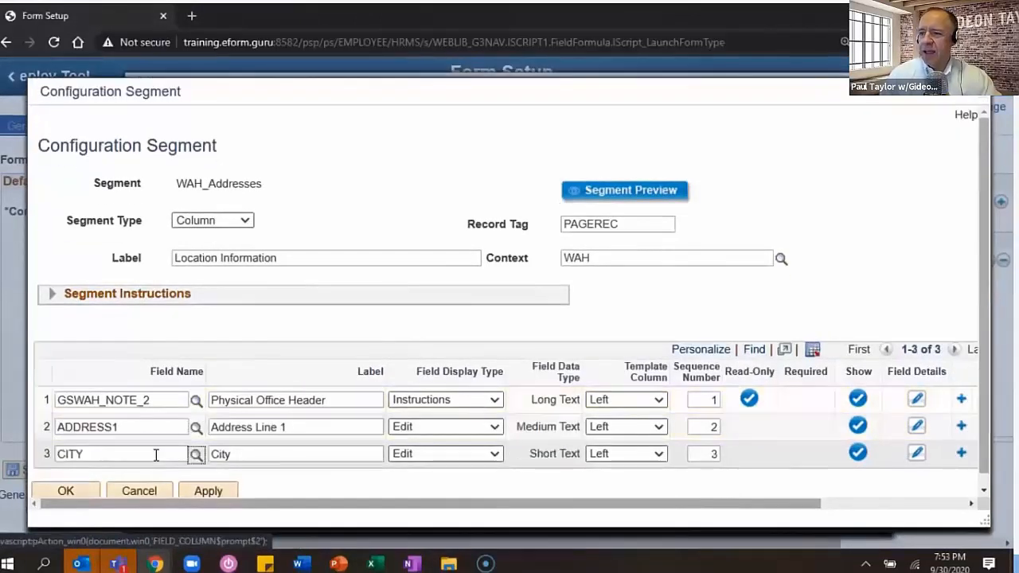
pyautogui.click(961, 454)
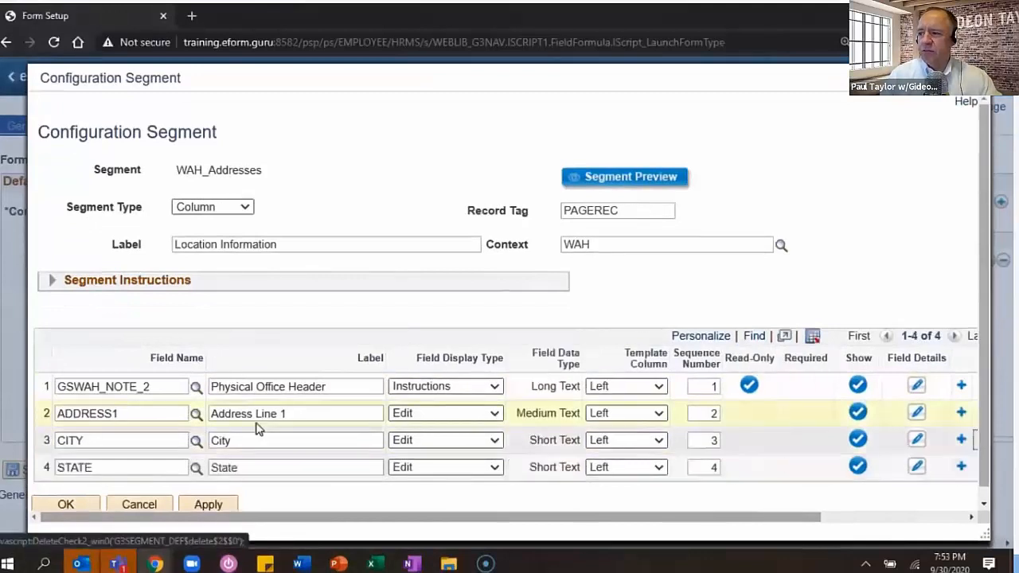
# - Shorten the Address Line 1 label to 'Address' and save the field list
pyautogui.click(293, 414)
pyautogui.press('BackSpace')
pyautogui.press('BackSpace')
pyautogui.press('BackSpace')
pyautogui.press('BackSpace')
pyautogui.press('BackSpace')
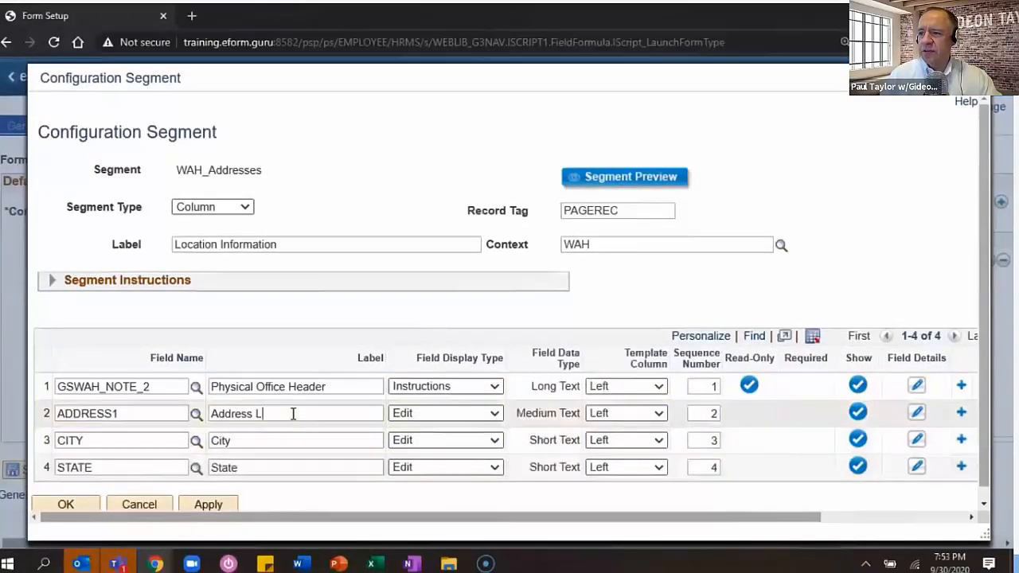
pyautogui.press('BackSpace')
pyautogui.press('BackSpace')
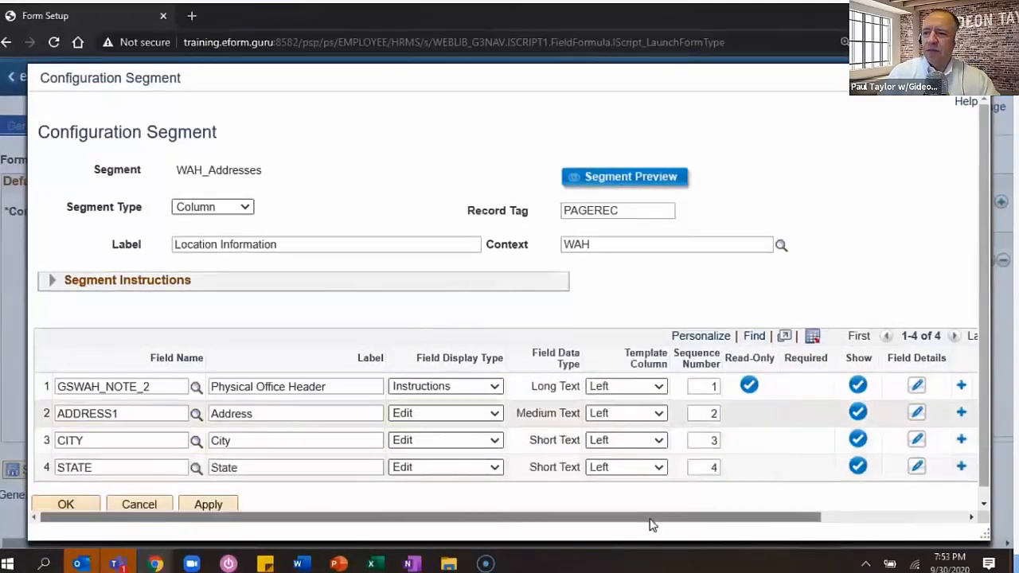
pyautogui.click(67, 505)
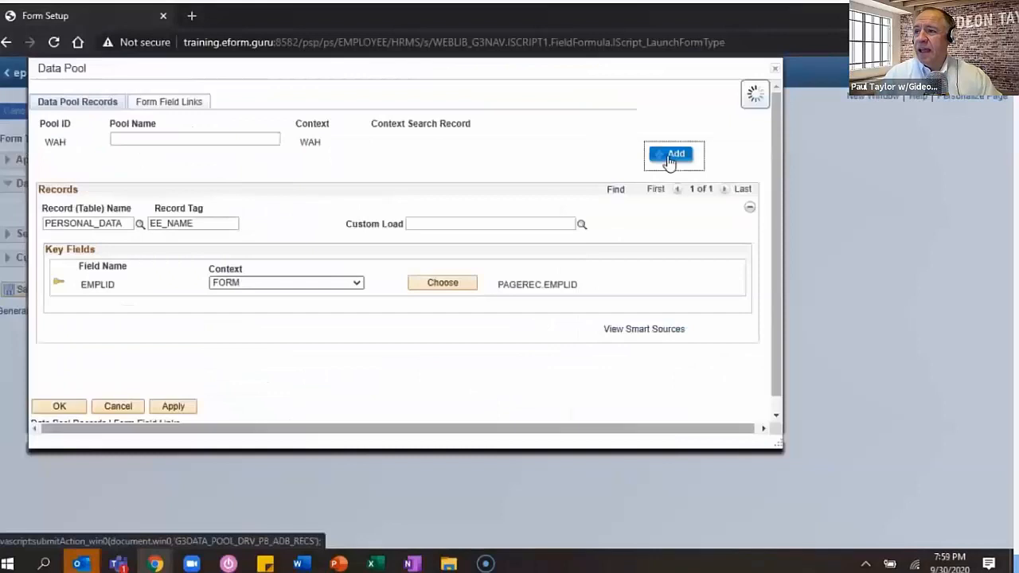
# - Add the JOB record (EE_JOB), keying EMPLID (FORM) to PAGEREC.EMPLID and EFFDT to a form field
pyautogui.click(668, 159)
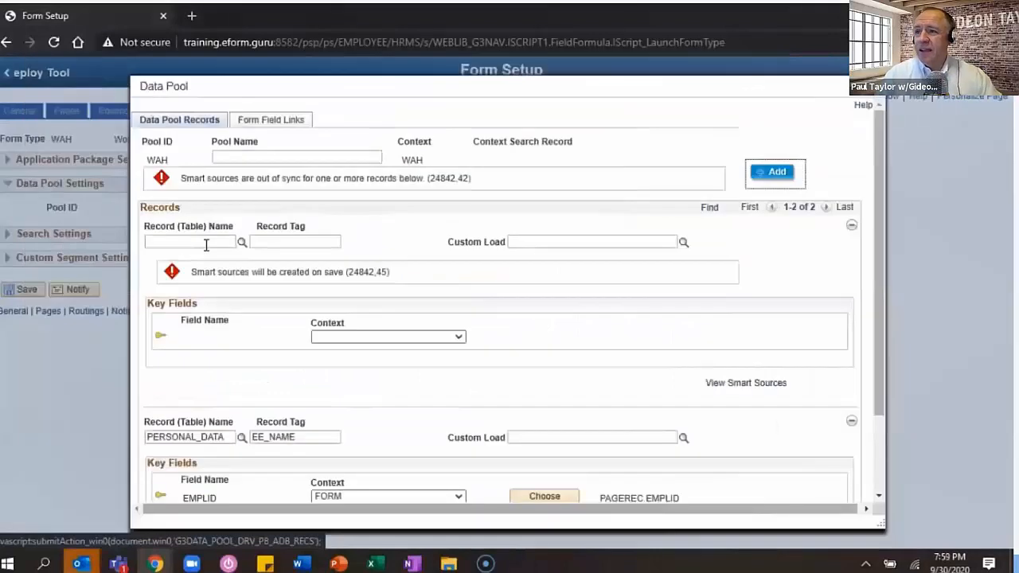
pyautogui.write('JOB')
pyautogui.click(250, 155)
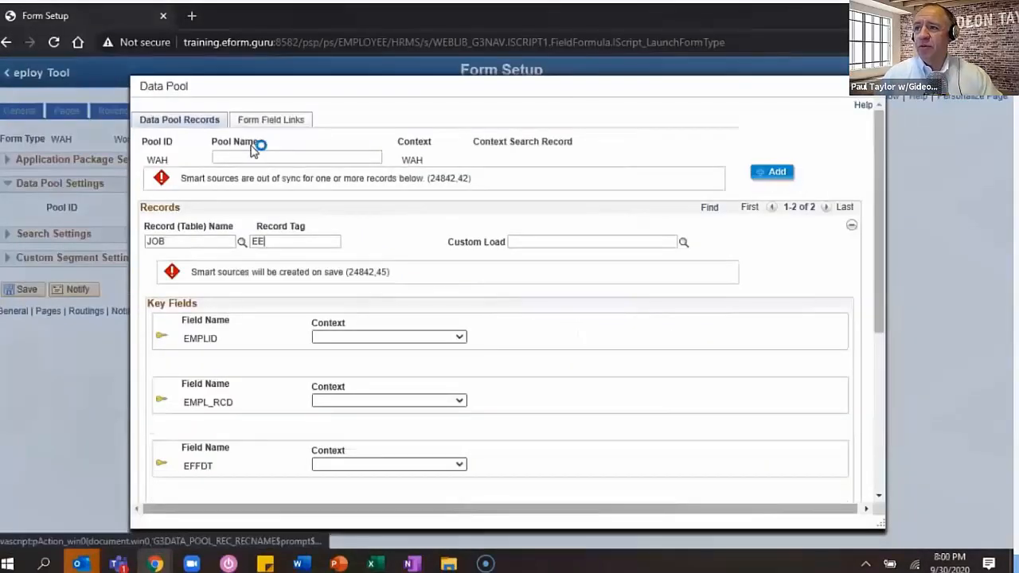
pyautogui.click(389, 336)
pyautogui.click(389, 381)
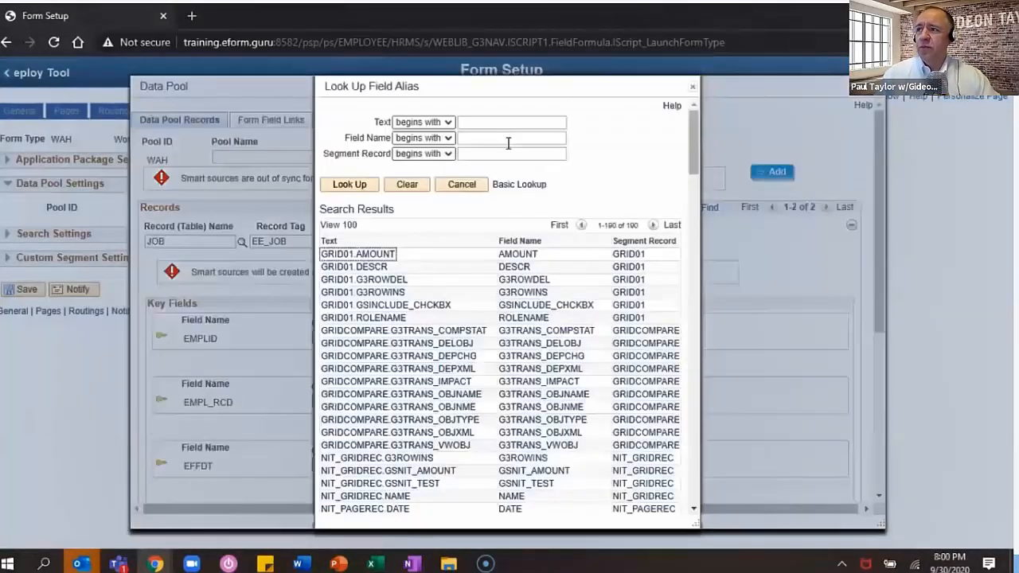
pyautogui.click(374, 254)
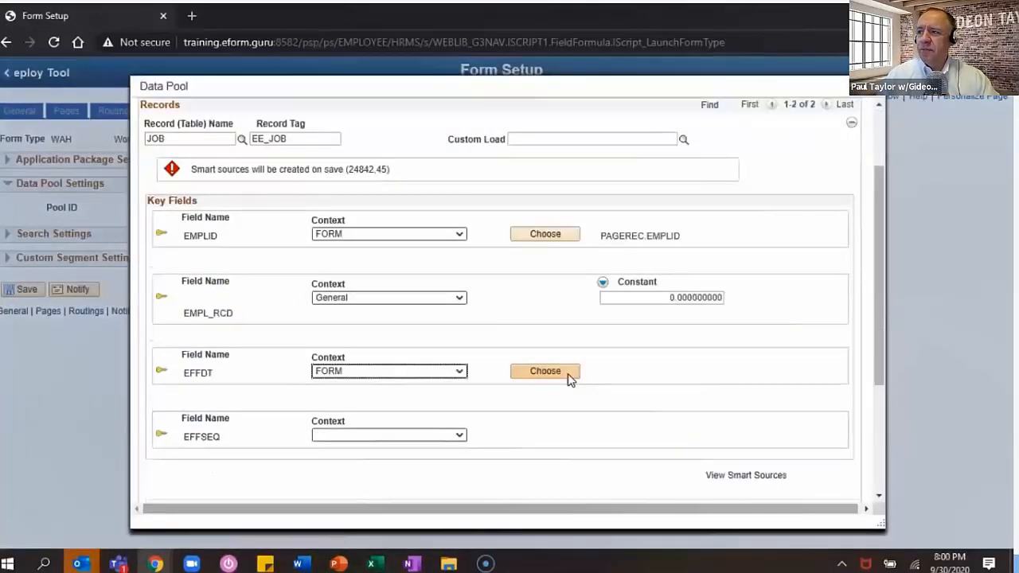
pyautogui.click(568, 377)
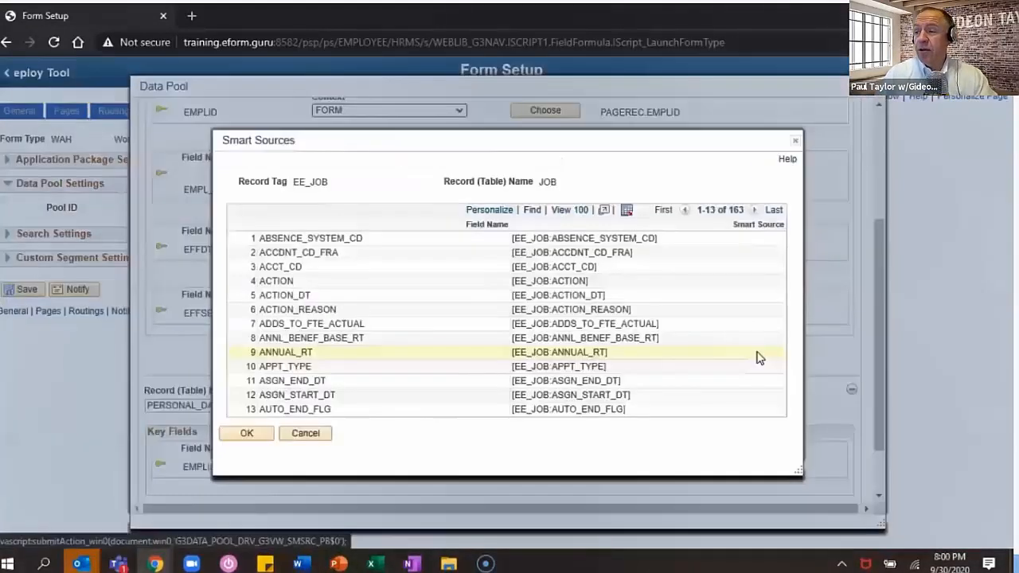
pyautogui.click(532, 211)
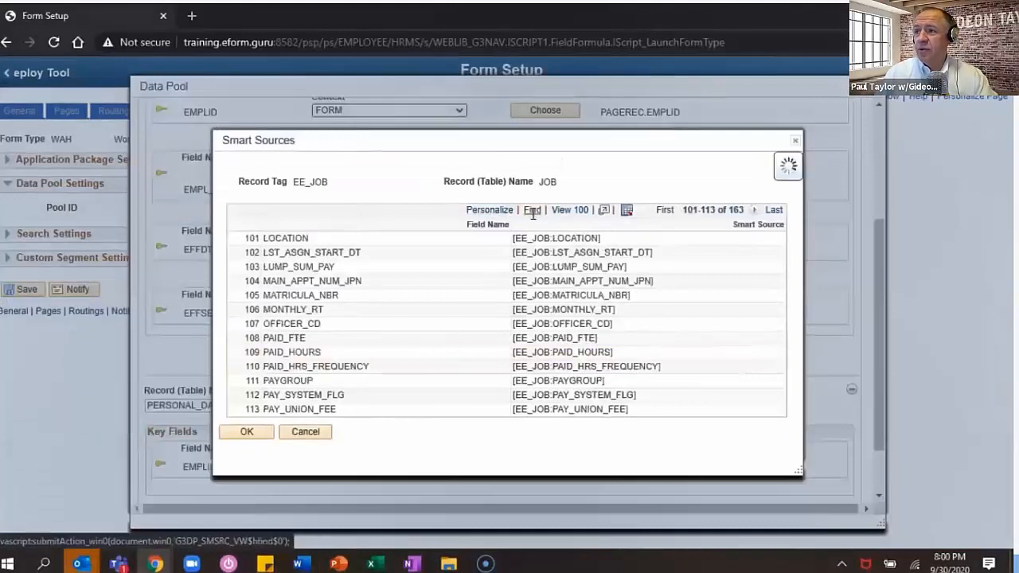
pyautogui.moveTo(601, 240); pyautogui.dragTo(512, 240)
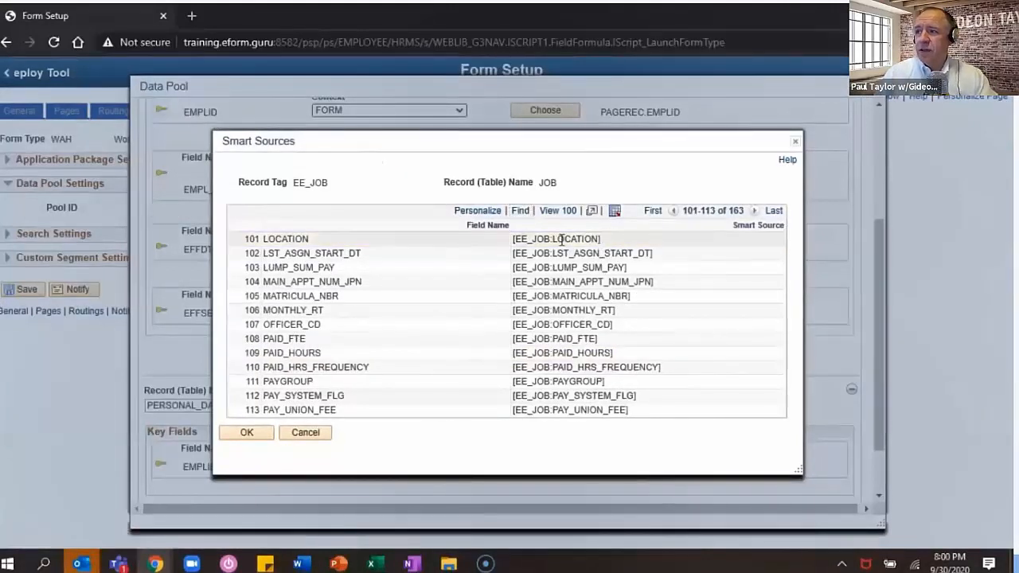
# - Add LOCATION_TBL tagged EE_OFFICE, keying LOCATION to [EE_JOB:LOCATION] and EFFDT to PAGEREC date, then save
pyautogui.click(247, 432)
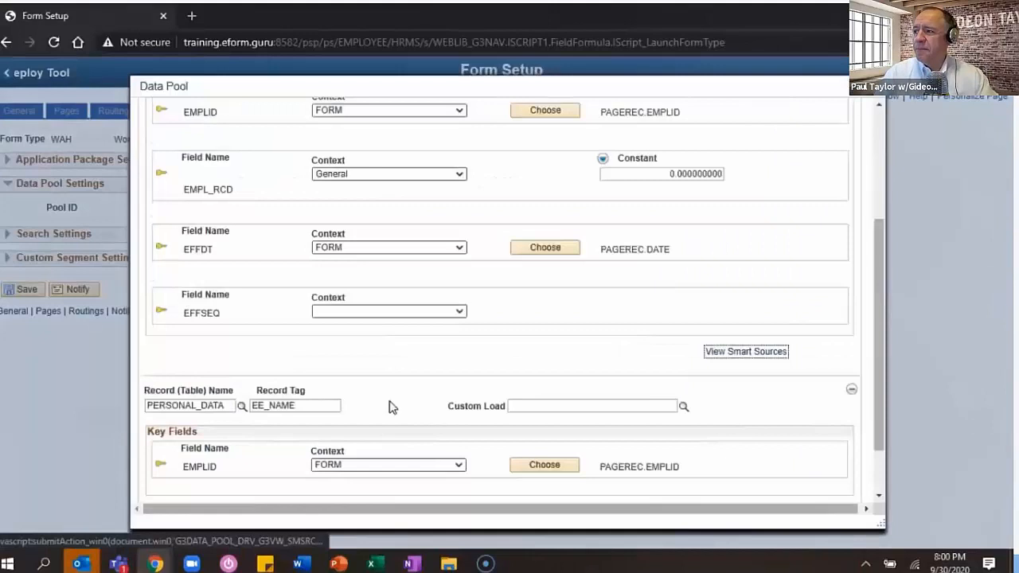
pyautogui.write('location')
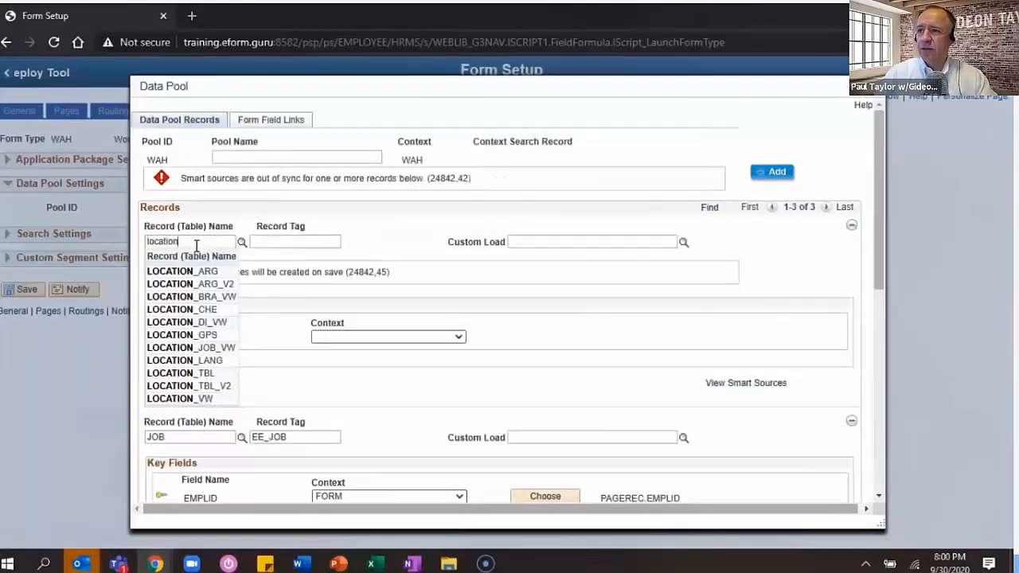
pyautogui.click(215, 373)
pyautogui.click(294, 240)
pyautogui.write('EE_OFFICE')
pyautogui.press('Tab')
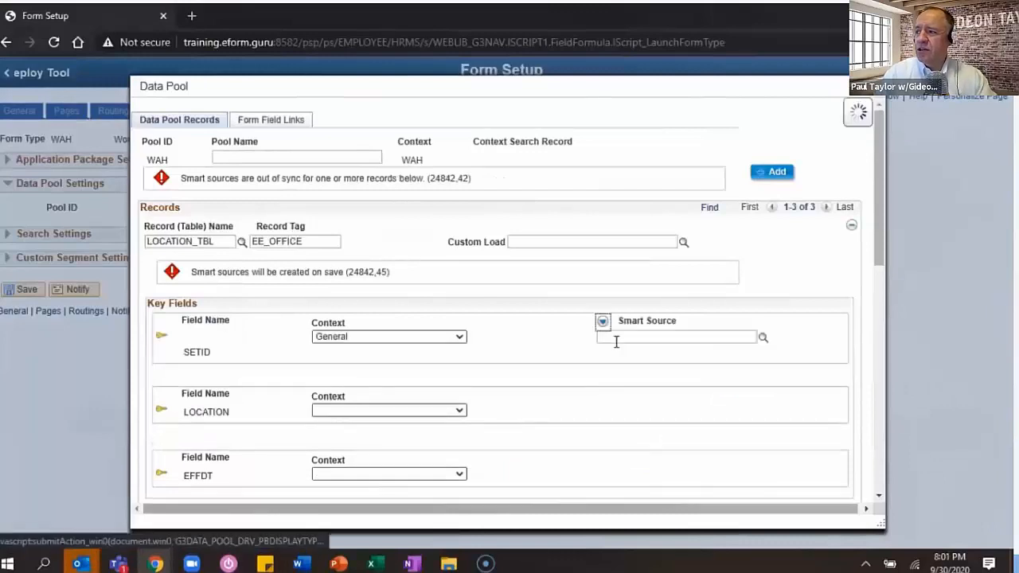
pyautogui.click(388, 410)
pyautogui.click(348, 478)
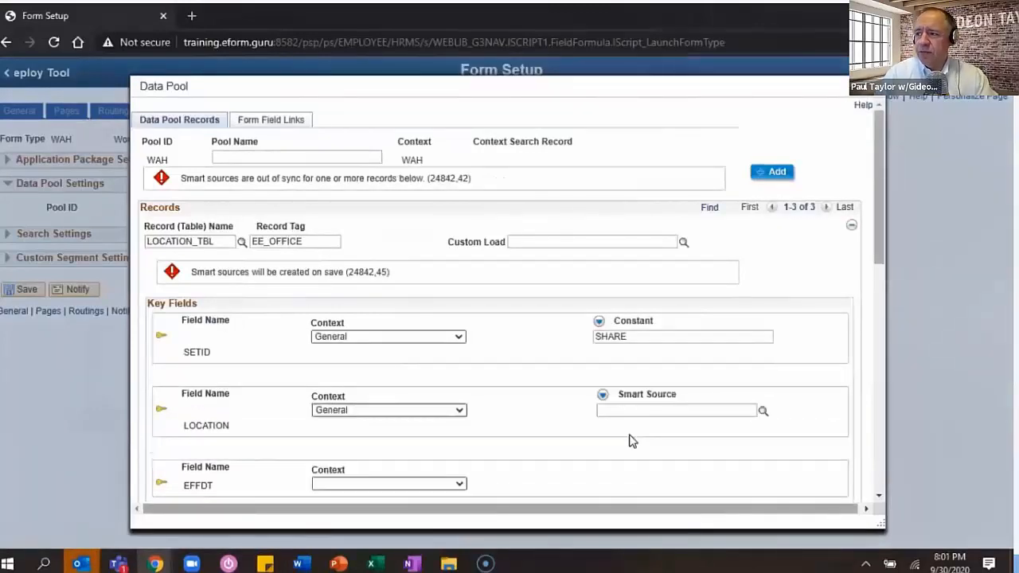
pyautogui.click(762, 411)
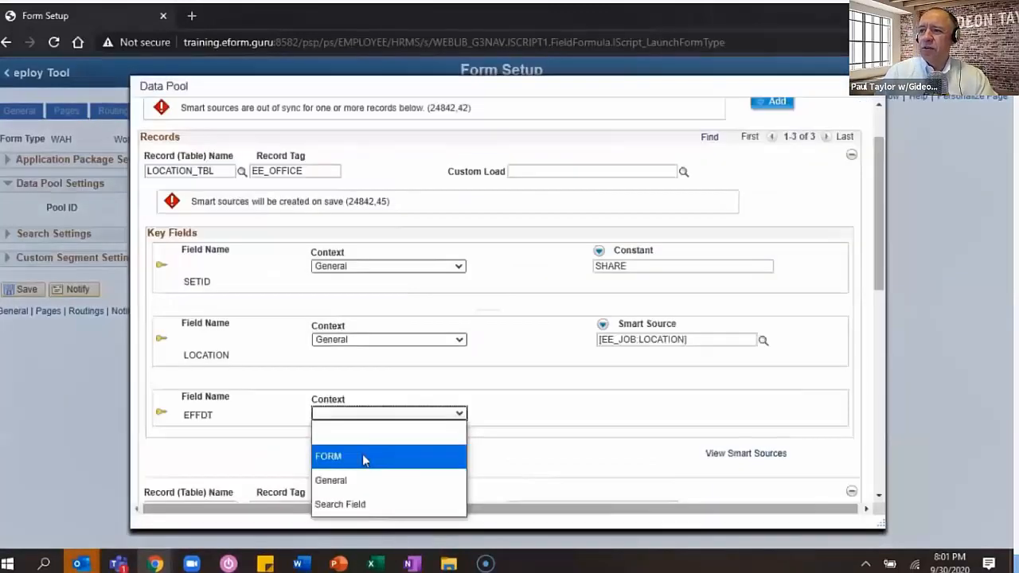
pyautogui.click(362, 456)
pyautogui.click(461, 257)
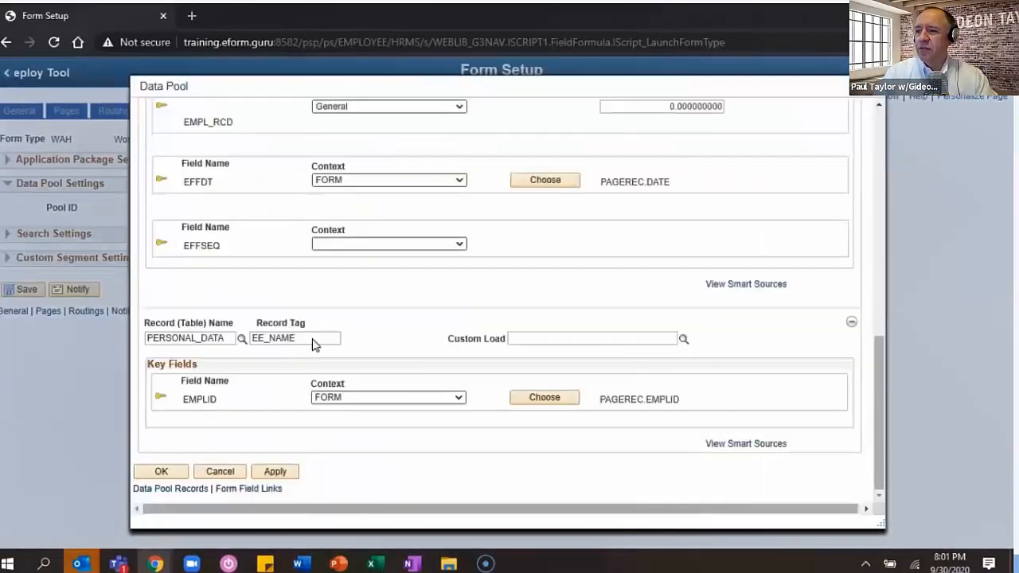
pyautogui.click(161, 471)
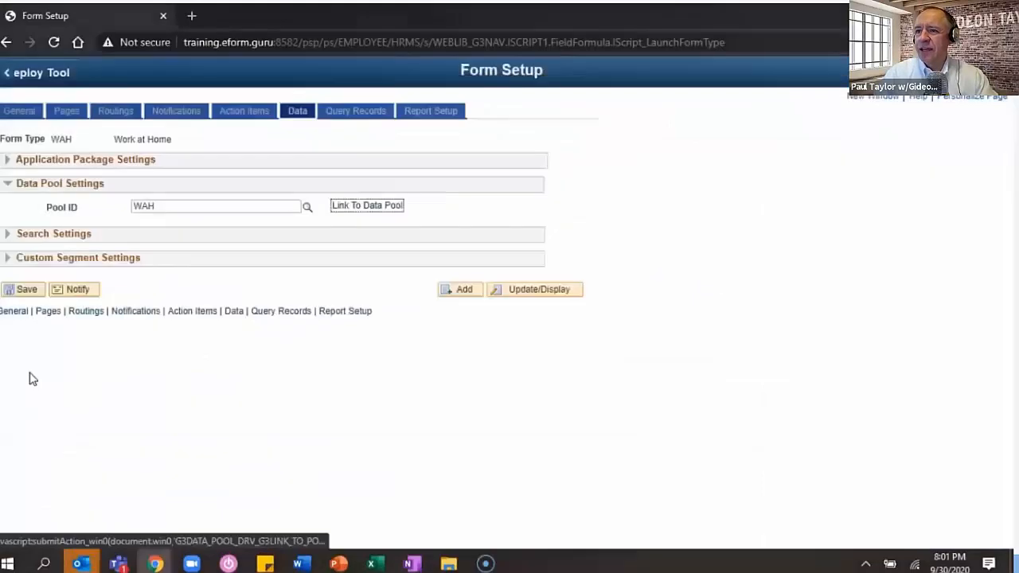
# - Save the form setup and reopen the WAH_Addresses segment
pyautogui.click(27, 291)
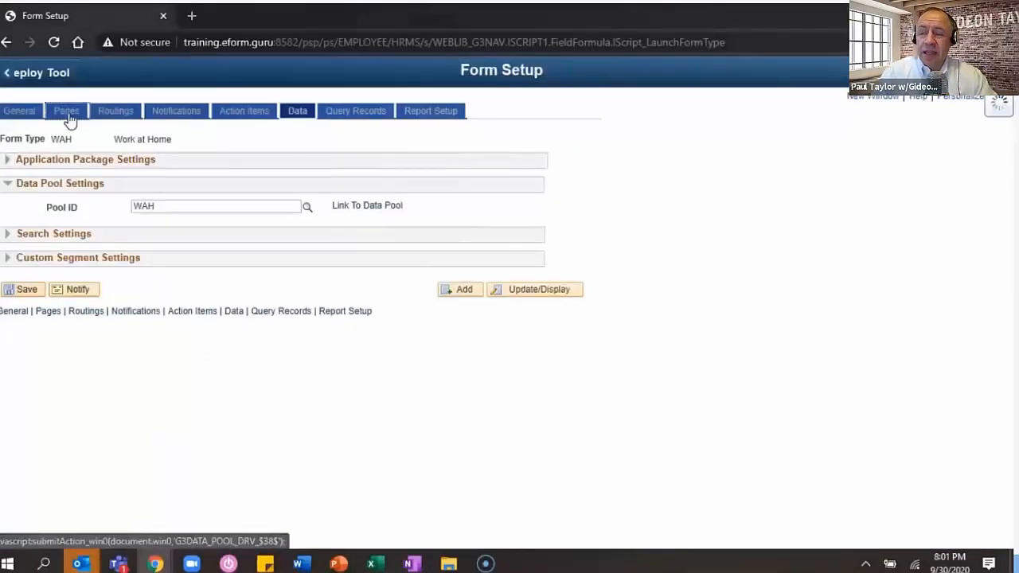
pyautogui.click(68, 113)
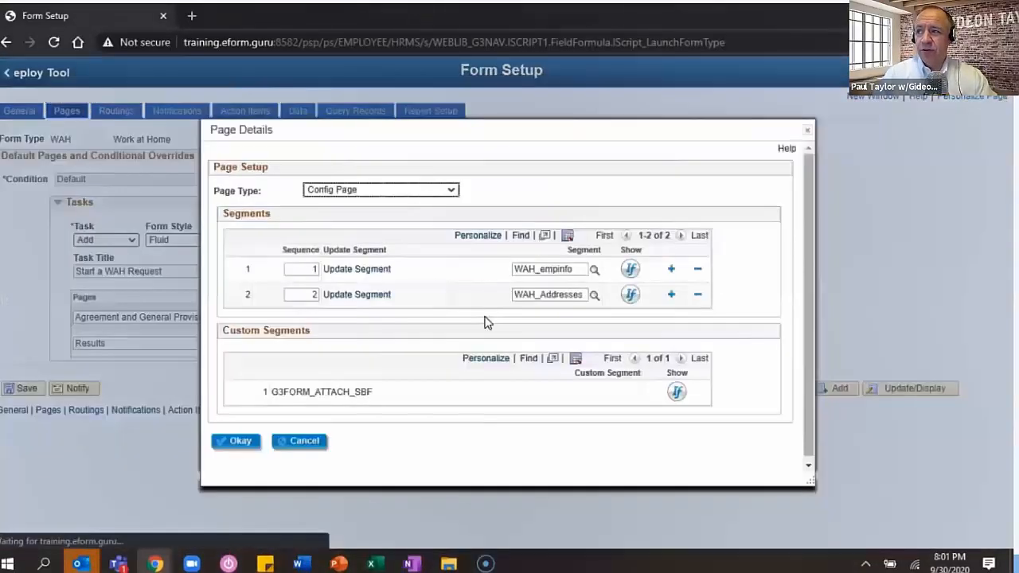
pyautogui.click(372, 301)
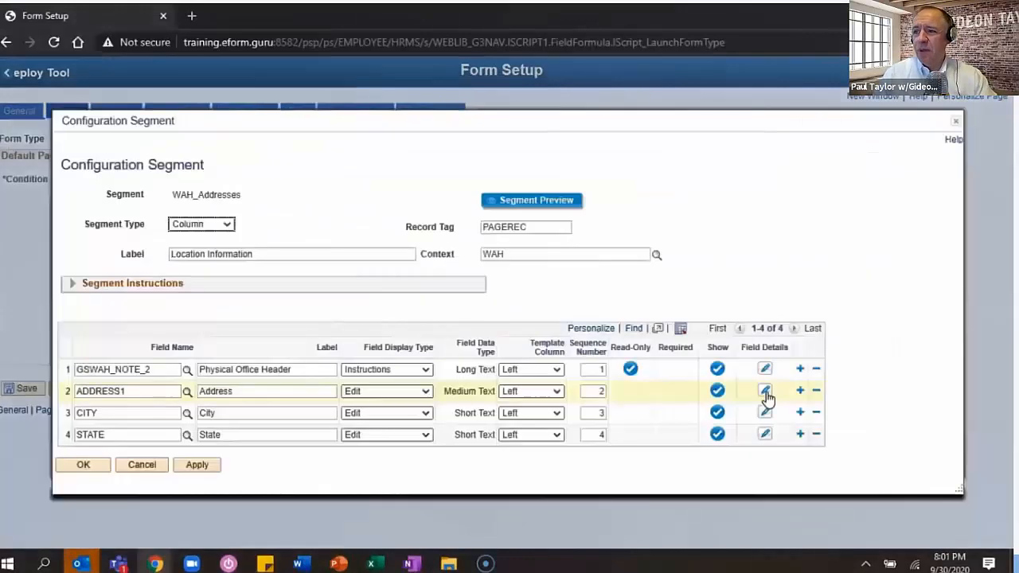
# - Make the Address field read-only, initialized from EE_OFFICE.ADDRESS1
pyautogui.click(765, 391)
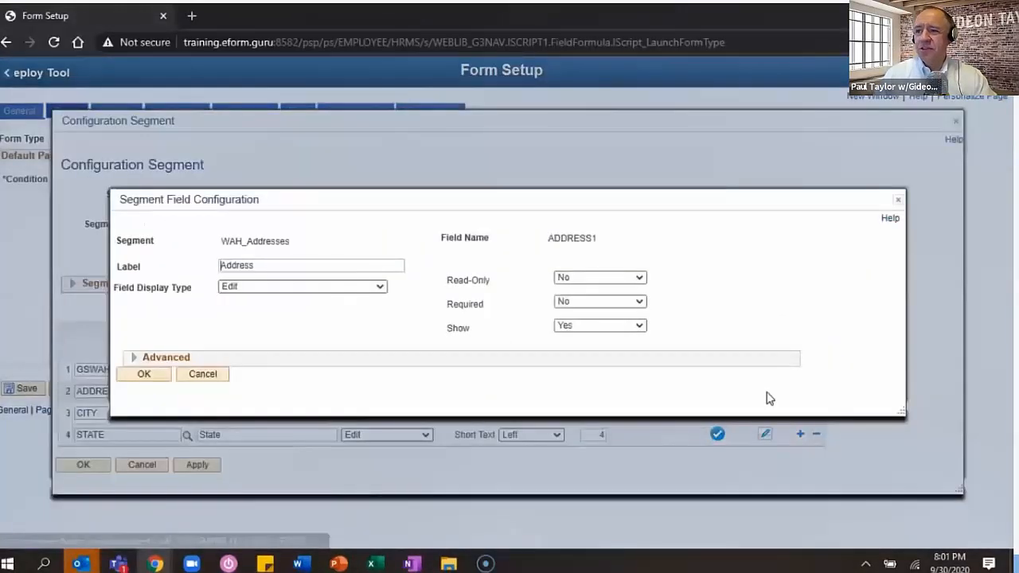
pyautogui.click(135, 357)
pyautogui.click(560, 212)
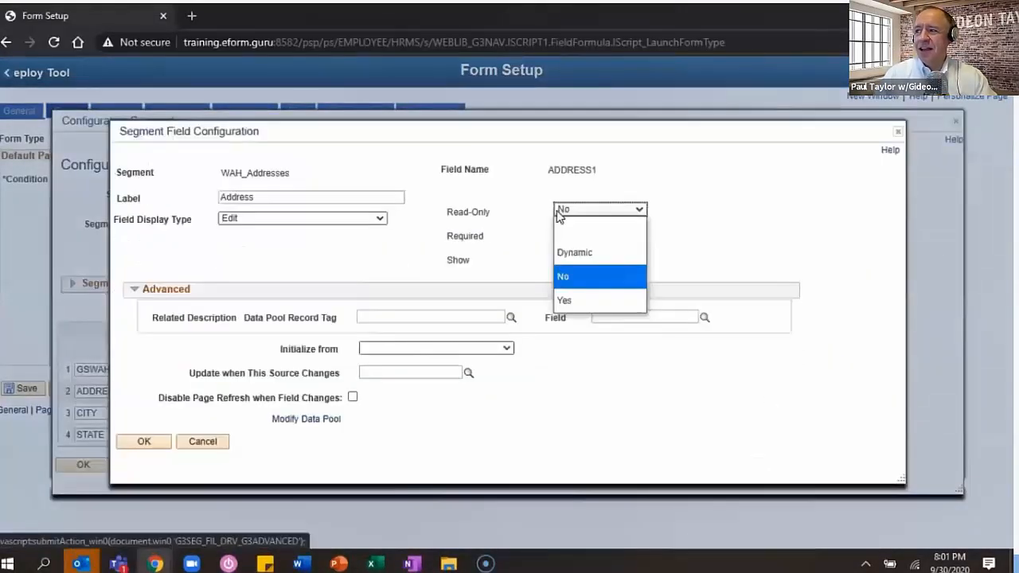
pyautogui.click(574, 303)
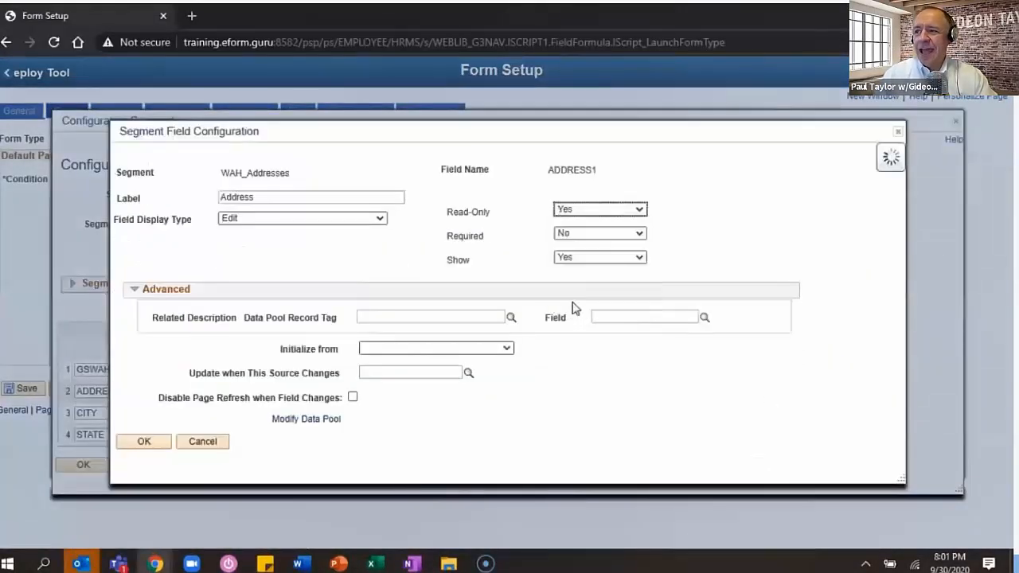
pyautogui.click(446, 347)
pyautogui.click(425, 413)
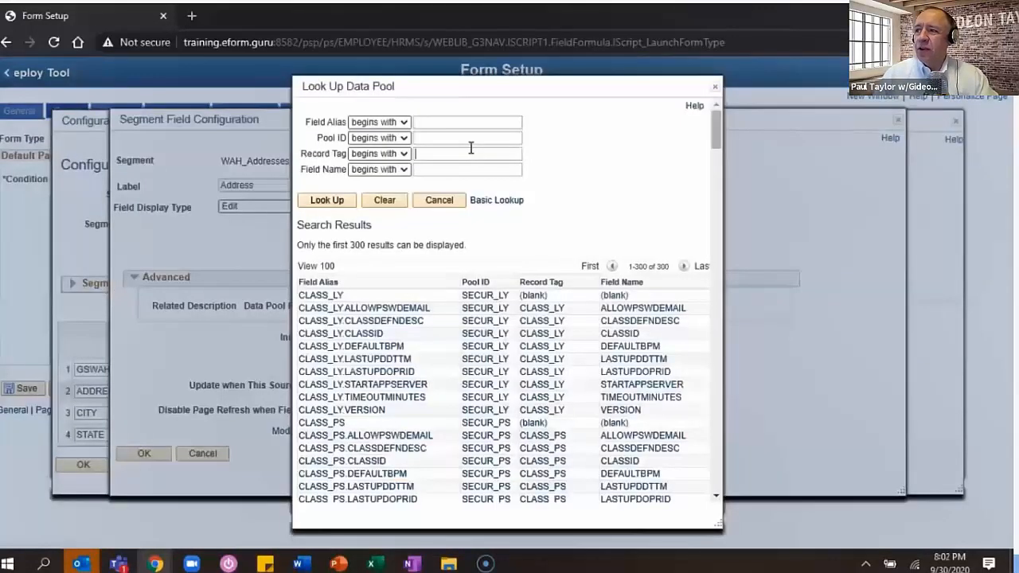
pyautogui.write('EE_OFFICE')
pyautogui.press('Return')
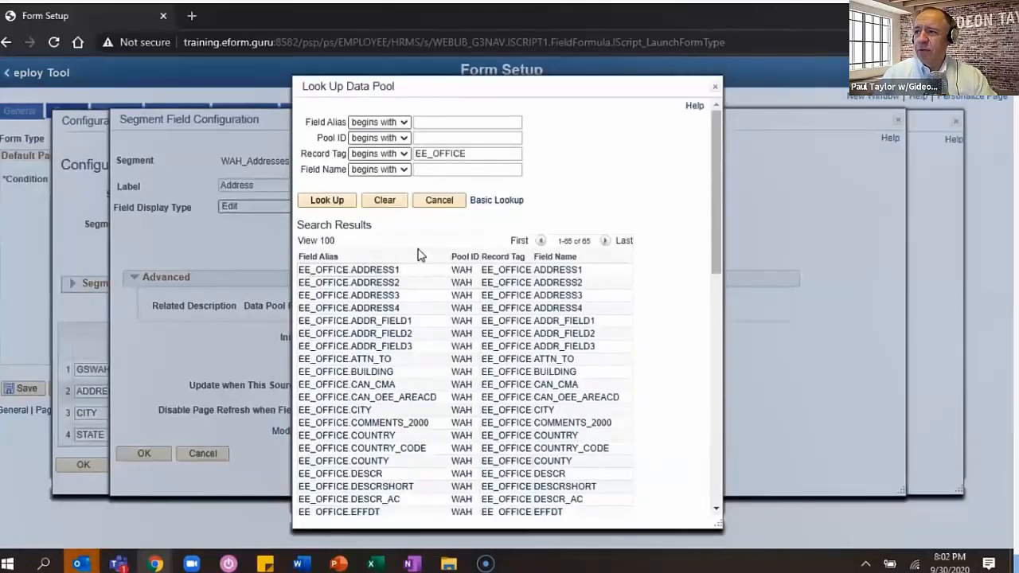
pyautogui.click(349, 270)
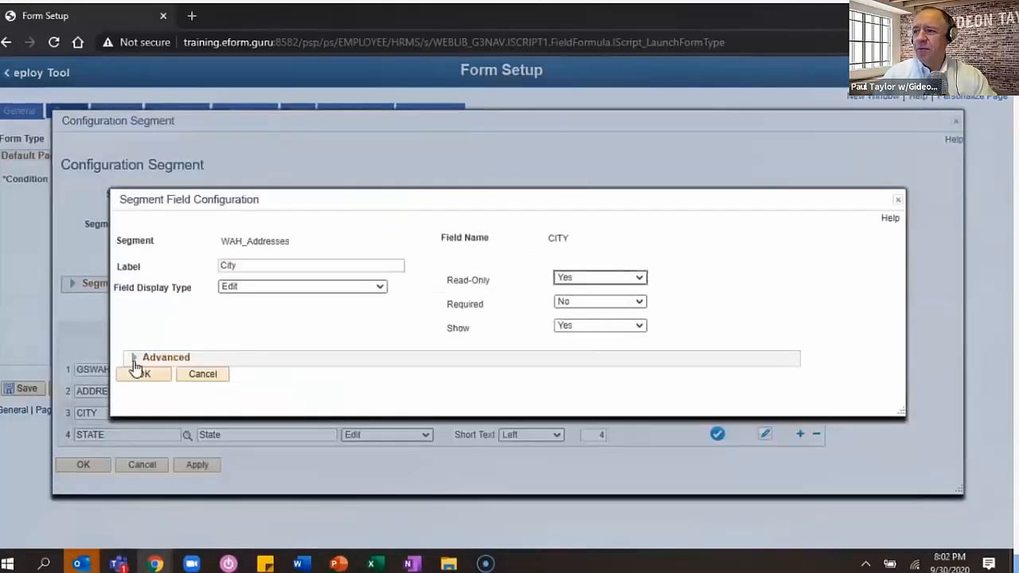
# - Initialize City and State from EE_OFFICE.CITY and EE_OFFICE.STATE
pyautogui.click(139, 363)
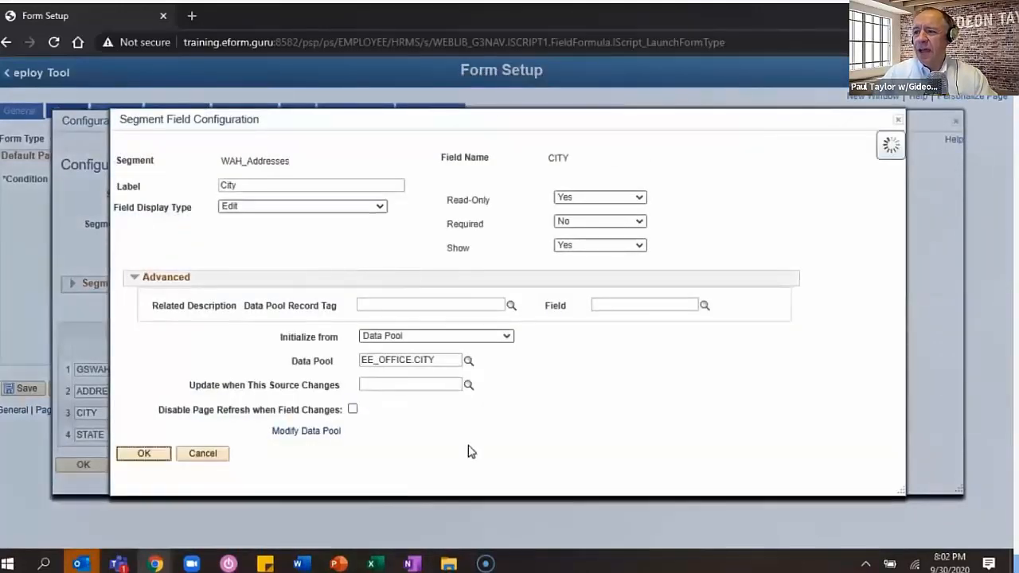
pyautogui.click(144, 357)
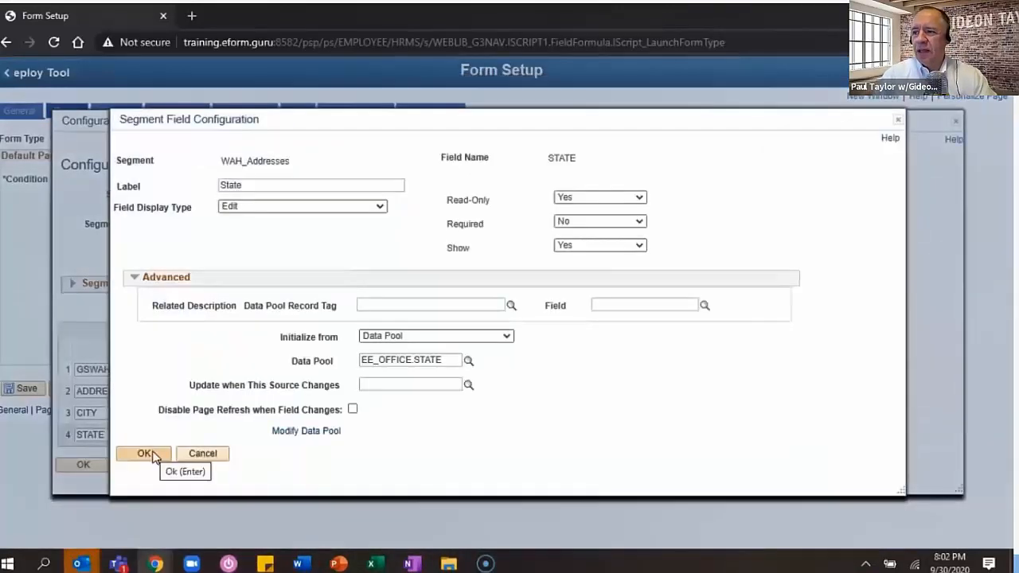
pyautogui.click(145, 453)
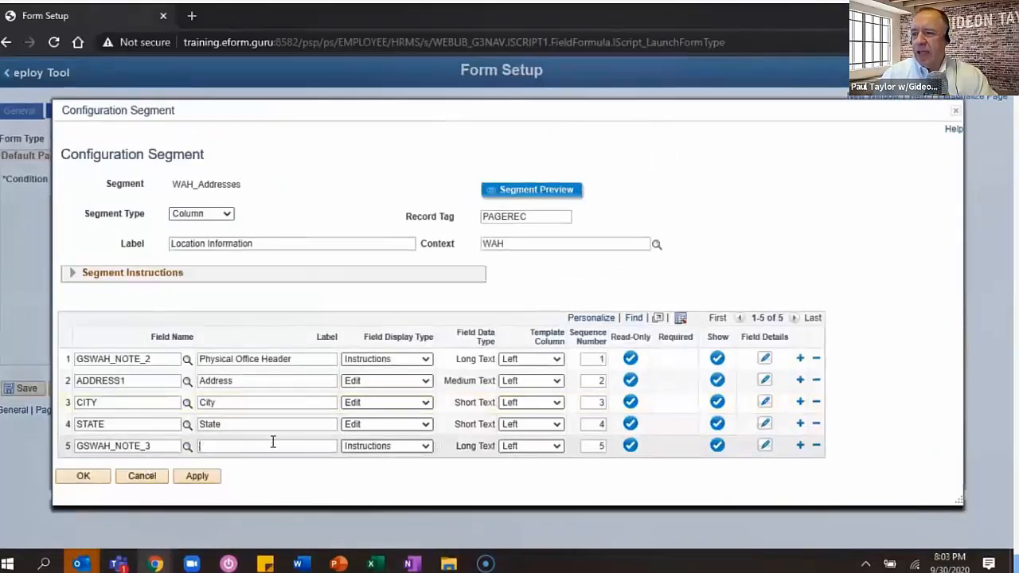
# - Label row 5 'Work at Home Location Header' with coloured Heading 3 instruction text
pyautogui.write('Work ')
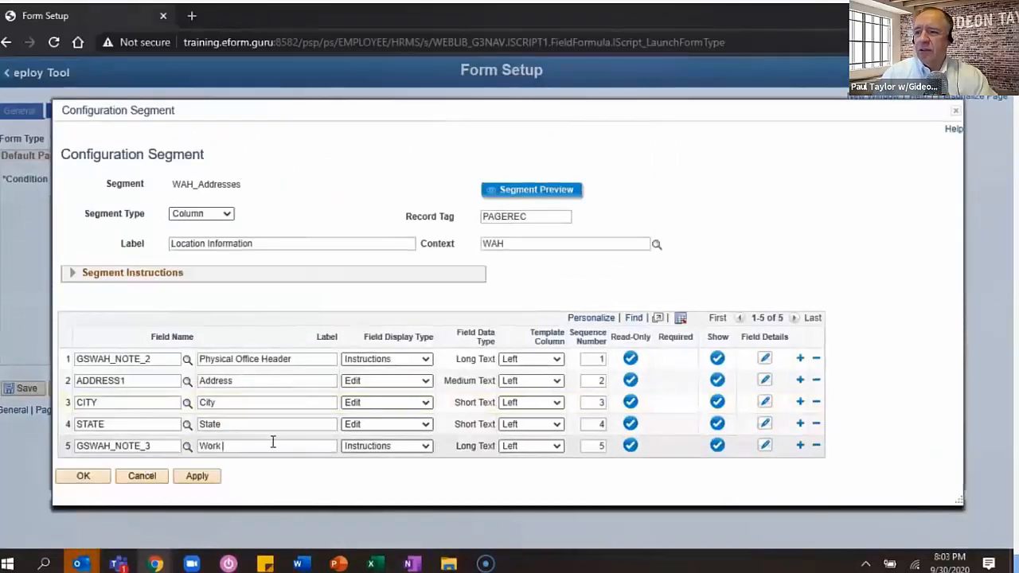
pyautogui.write('at Home Location Hea')
pyautogui.write('der')
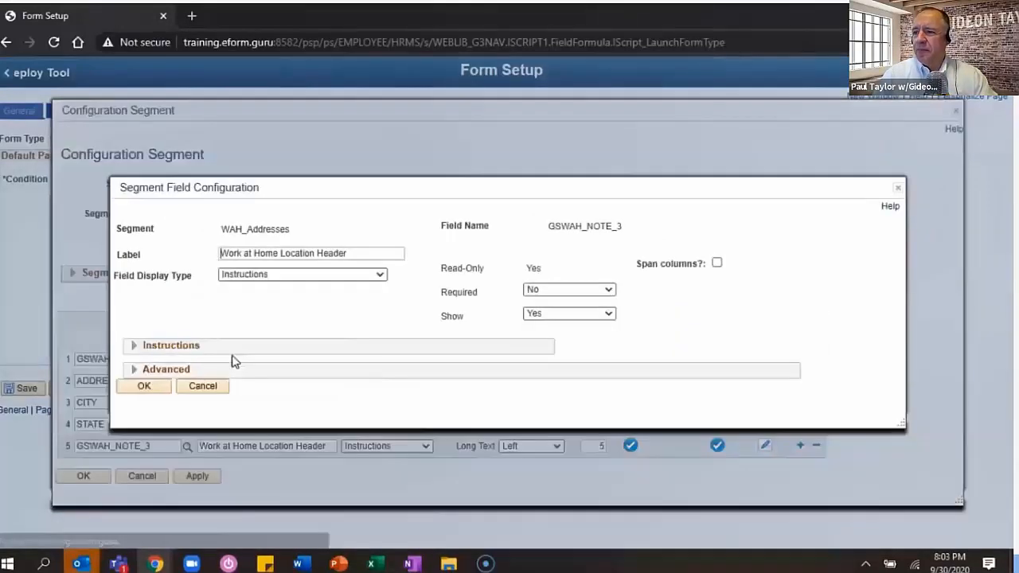
pyautogui.click(135, 346)
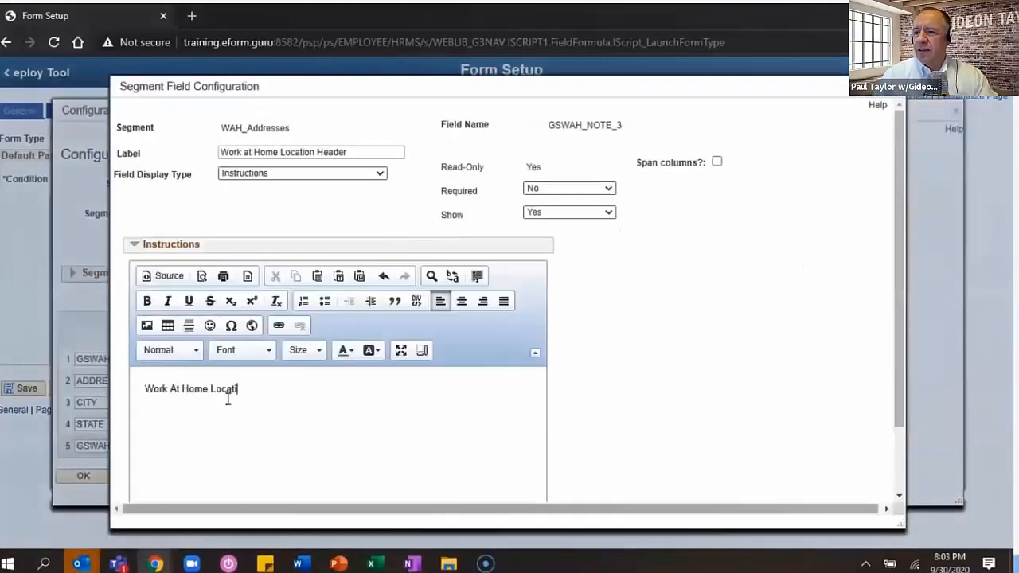
pyautogui.click(197, 350)
pyautogui.click(167, 455)
pyautogui.click(346, 351)
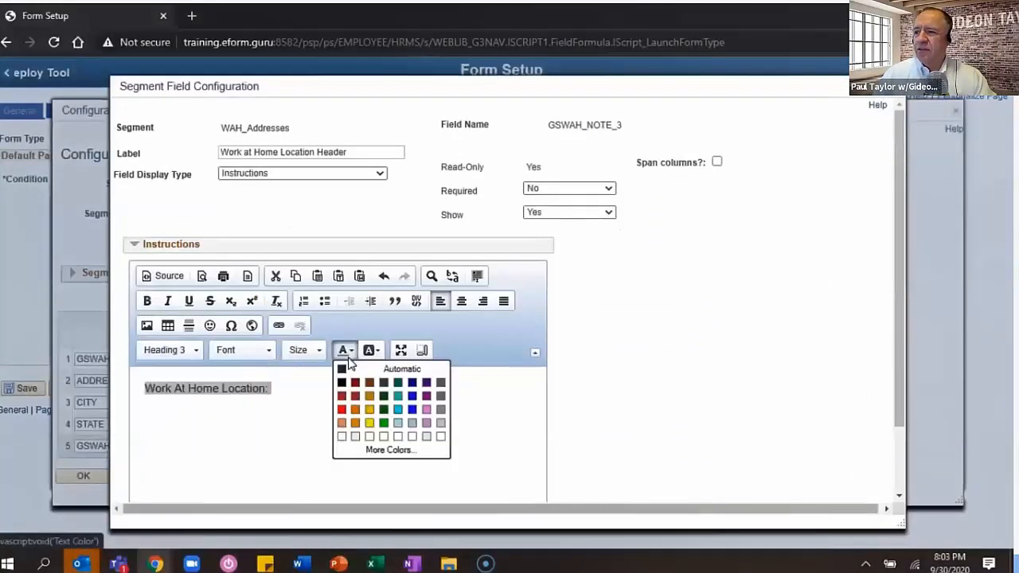
pyautogui.scroll(-1, 239, 438)
pyautogui.click(151, 494)
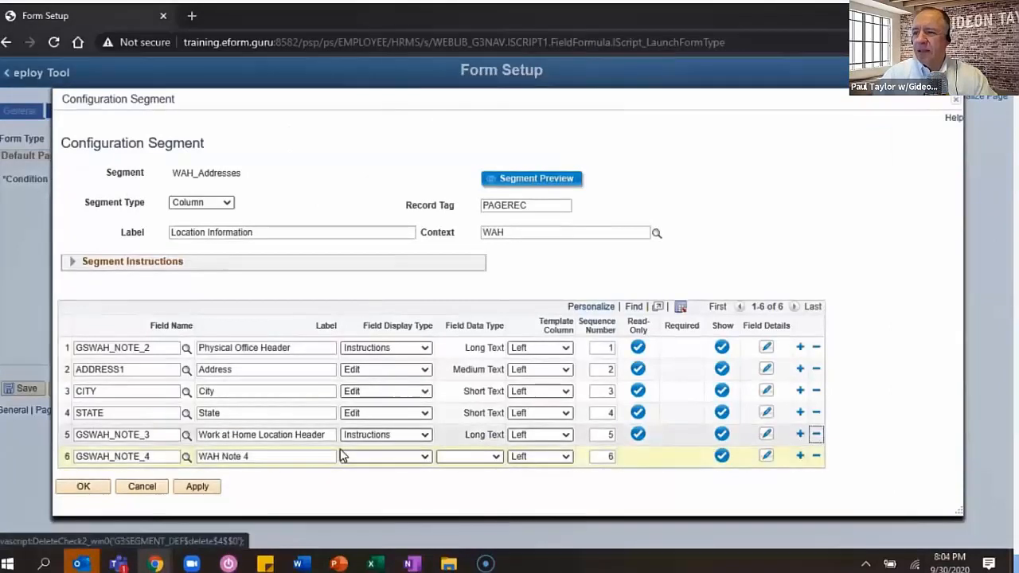
# - Make row 6 an Instructions field and trim 'Note 4' from its label
pyautogui.click(342, 455)
pyautogui.click(366, 339)
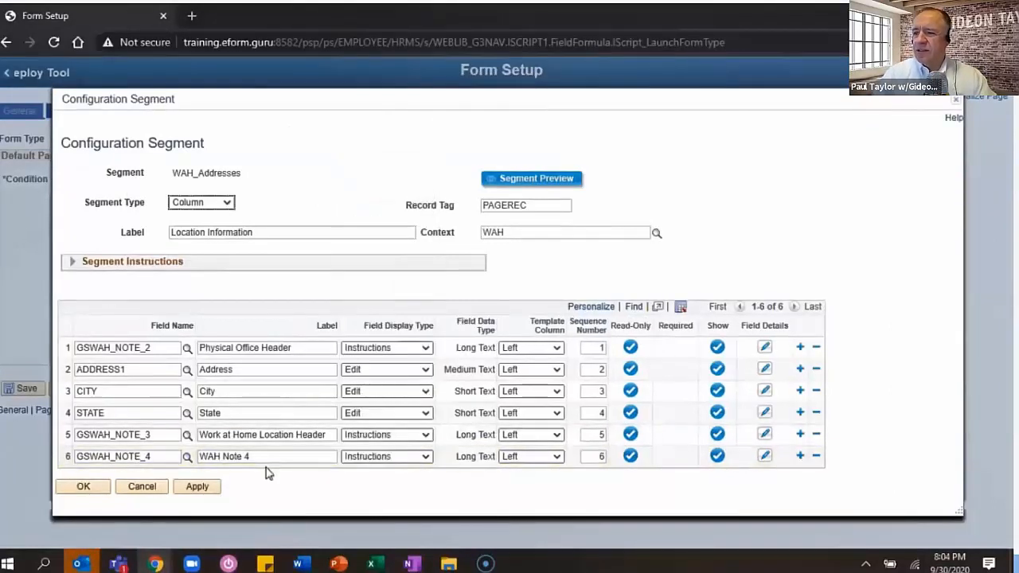
pyautogui.click(266, 457)
pyautogui.press('BackSpace')
pyautogui.press('BackSpace')
pyautogui.press('BackSpace')
pyautogui.press('BackSpace')
pyautogui.press('BackSpace')
pyautogui.press('BackSpace')
# - Relabel row 6 'WAH Disclaimer' and write the safe-working-conditions acknowledgement text
pyautogui.write('Disclaim')
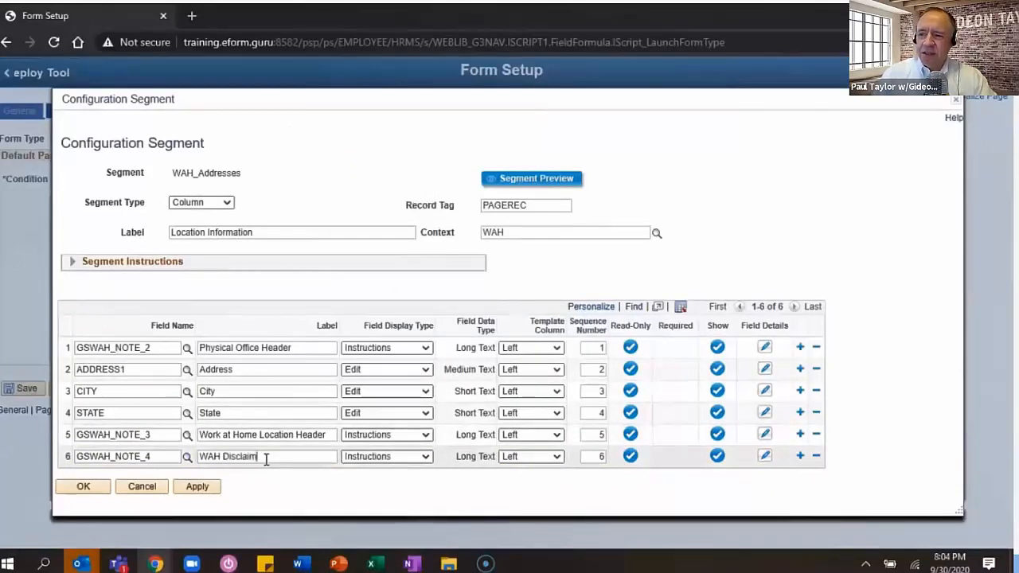
pyautogui.write('er')
pyautogui.click(764, 455)
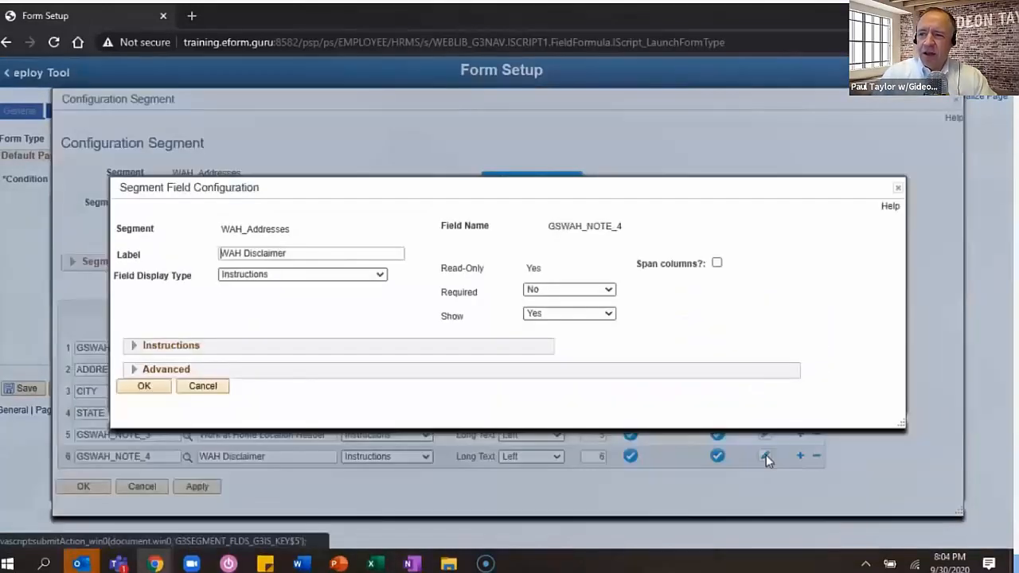
pyautogui.click(133, 347)
pyautogui.click(225, 409)
pyautogui.write('Important: Employee ')
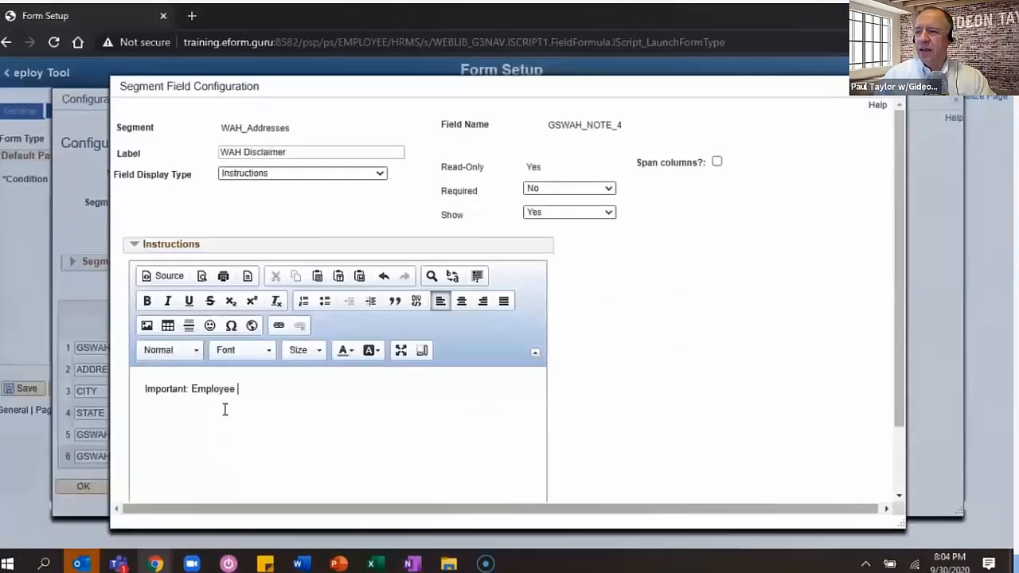
pyautogui.write('acknowledges that he/she will maintain')
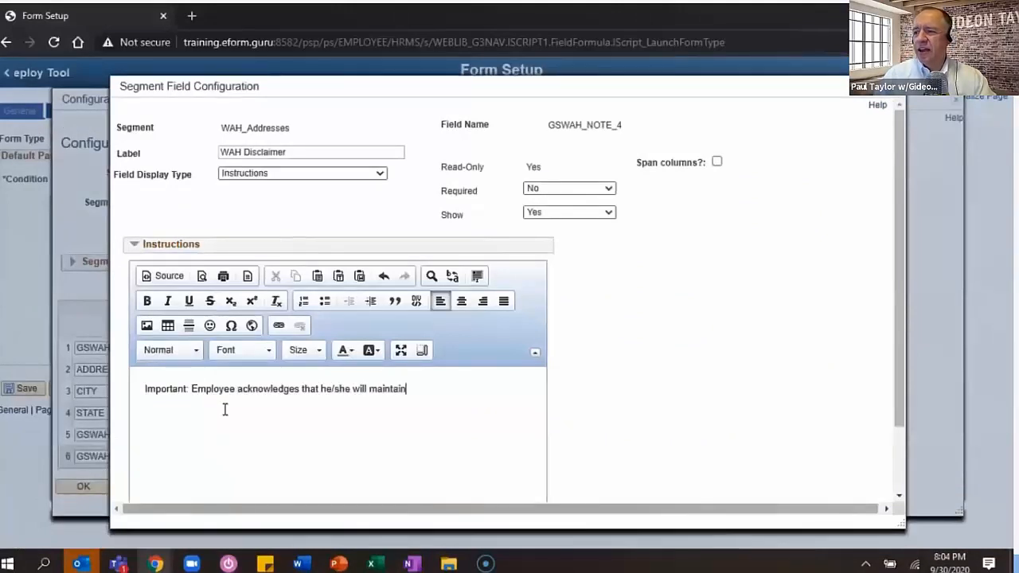
pyautogui.write(' safe working conditions at their home or approved alternative worksite and worksite wi')
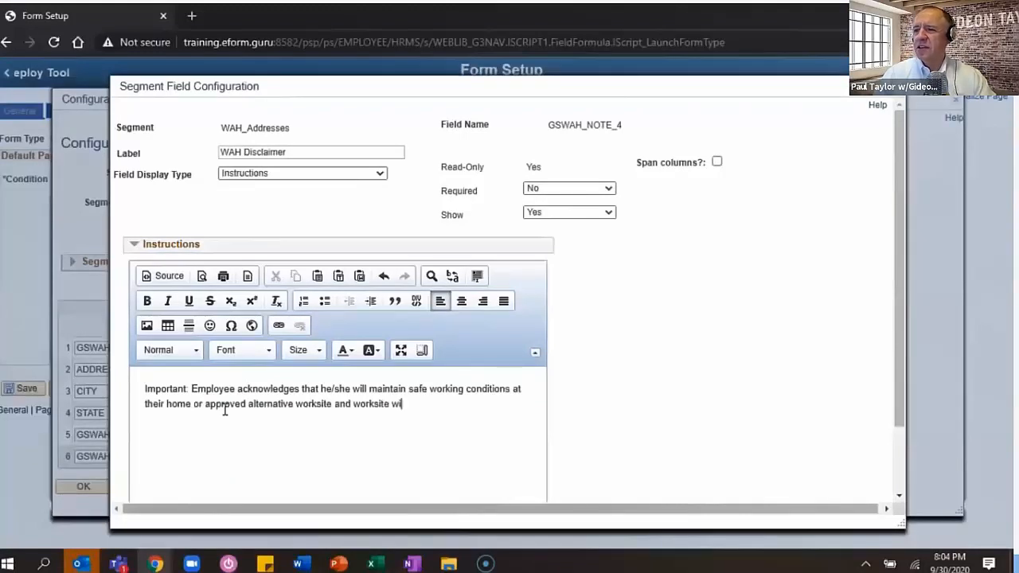
pyautogui.write('ll comply with all Information Security Policies.')
# - Link 'Information Security Policies' to urlforpolicies opening in a new window, and save the field
pyautogui.moveTo(475, 404); pyautogui.dragTo(215, 424)
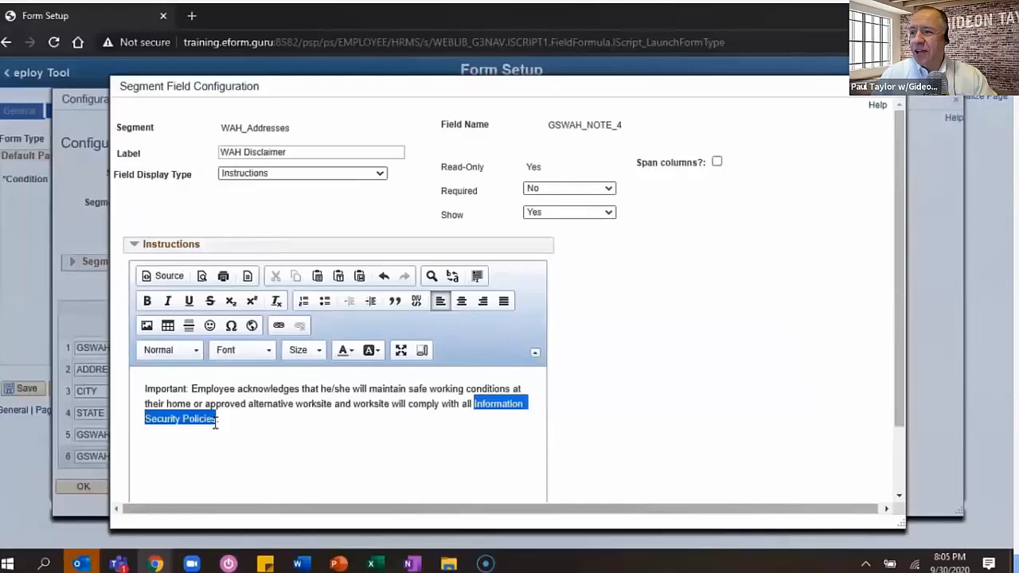
pyautogui.hotkey('ctrl', 'k')
pyautogui.write('urlforpolicies')
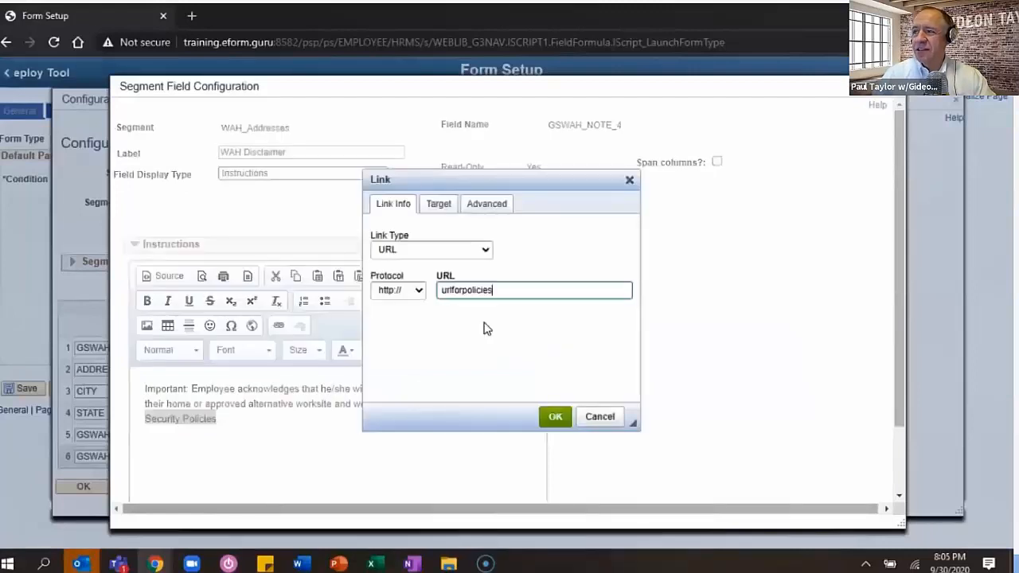
pyautogui.click(438, 204)
pyautogui.click(431, 250)
pyautogui.click(473, 350)
pyautogui.press('Return')
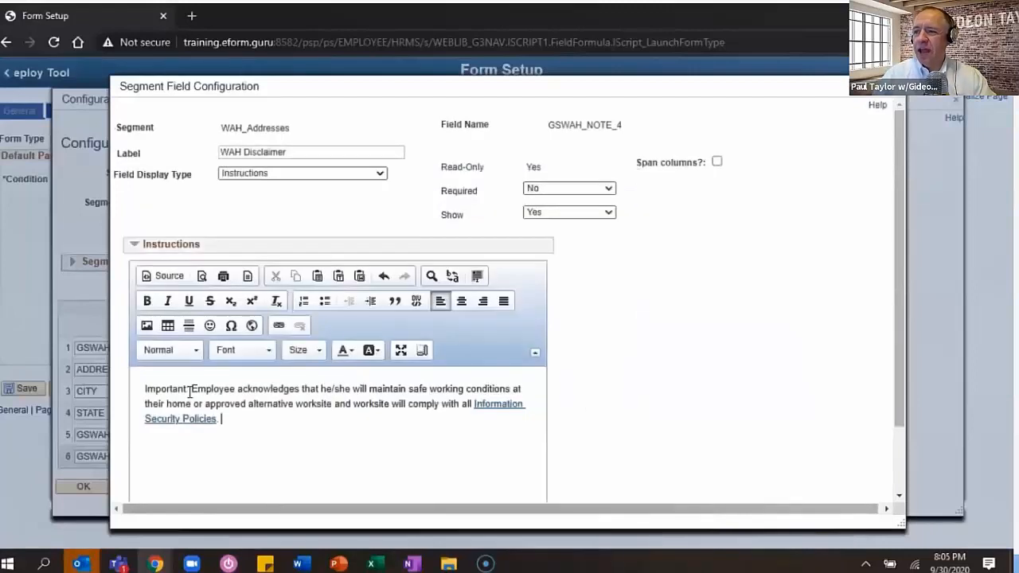
pyautogui.scroll(-2, 268, 439)
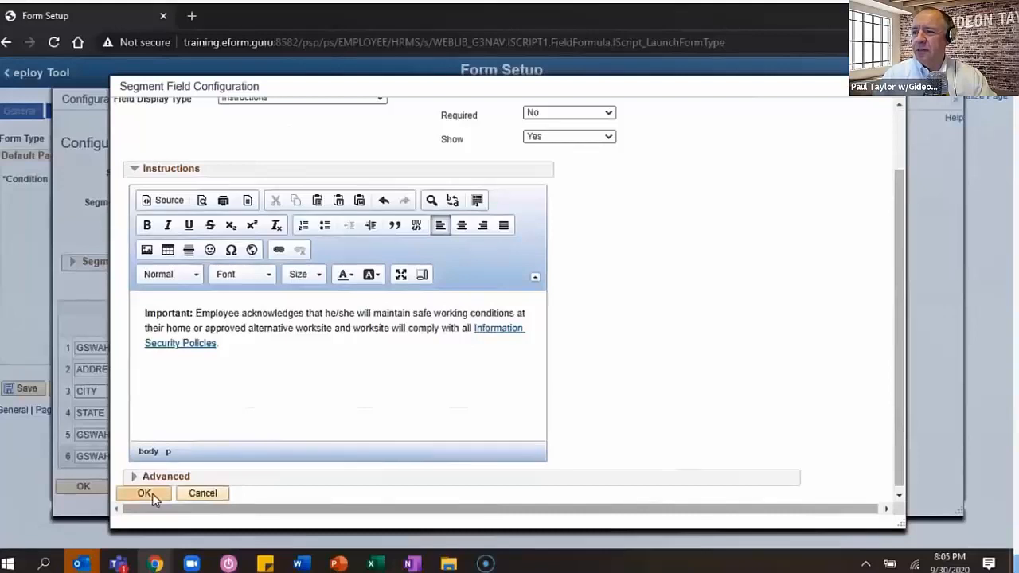
pyautogui.click(152, 493)
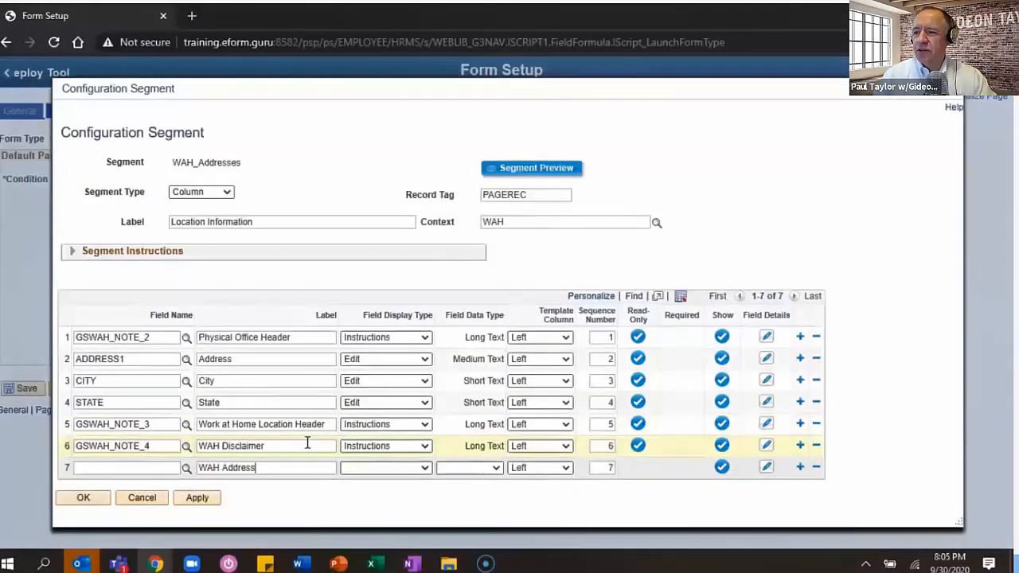
# - Set rows 7–9 (GSWAH_ADDRESS, GSWAH_CITY, GSWAH_STATE) to Edit display type
pyautogui.click(385, 467)
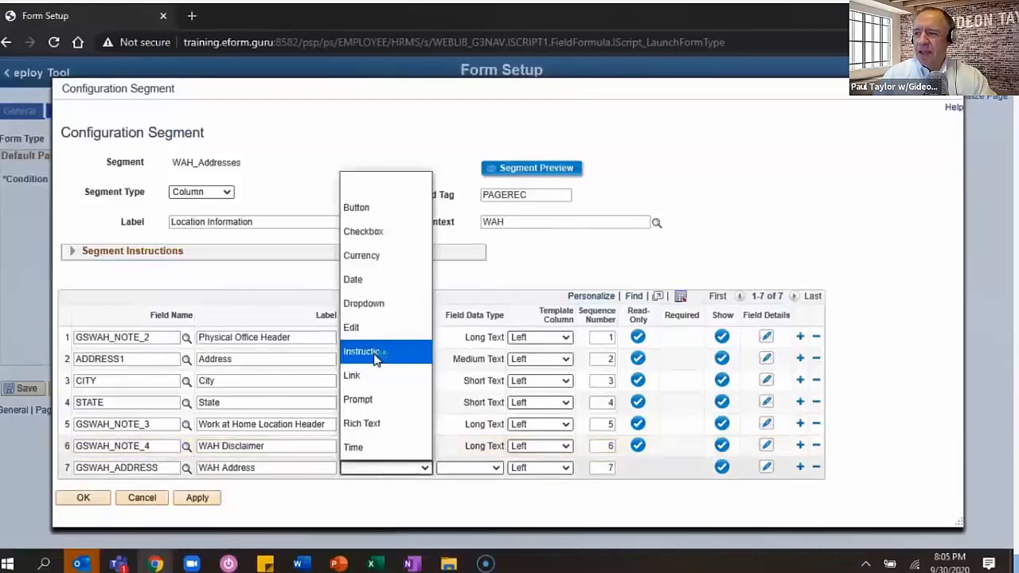
pyautogui.click(374, 326)
pyautogui.click(800, 467)
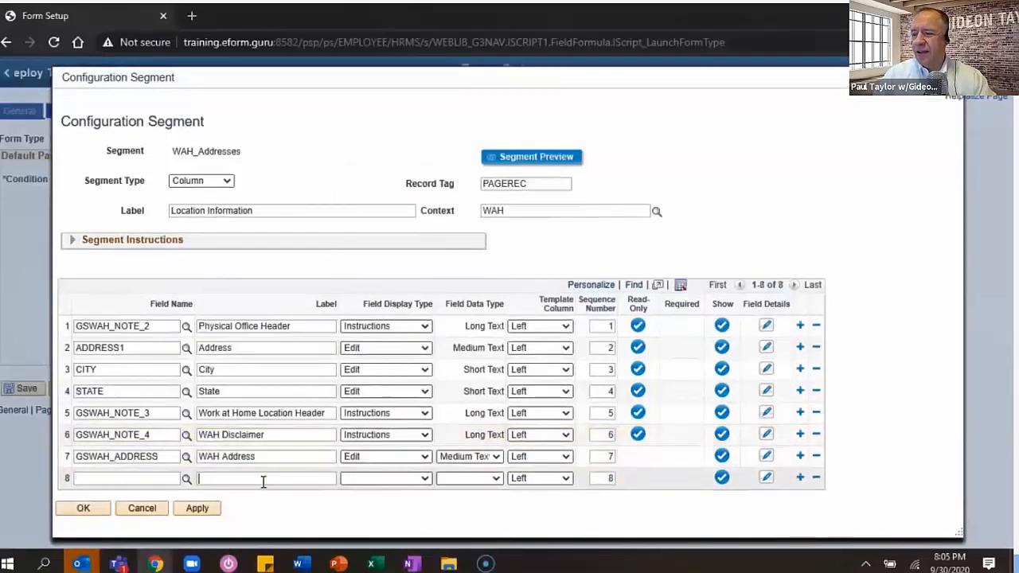
pyautogui.click(403, 480)
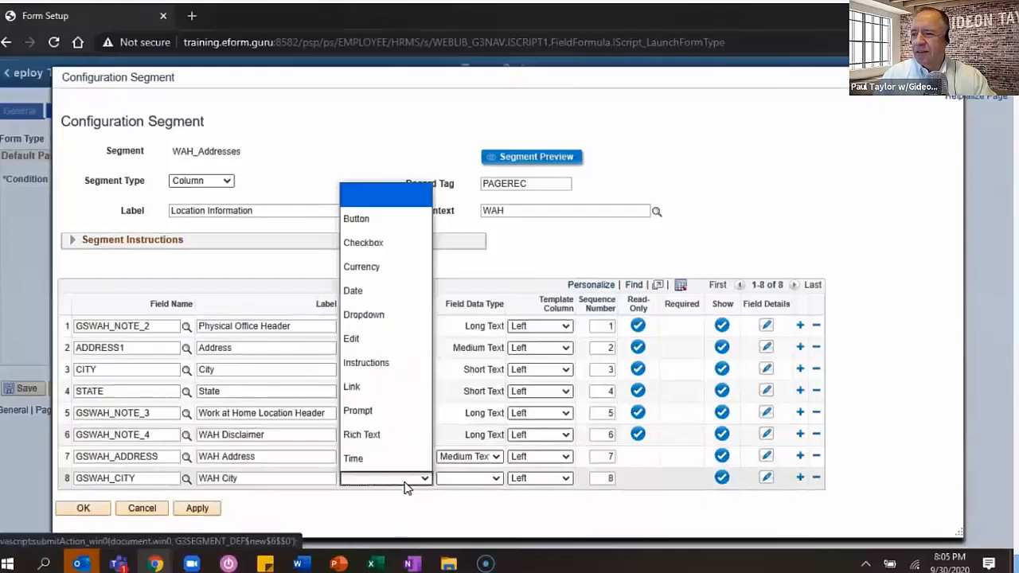
pyautogui.click(376, 340)
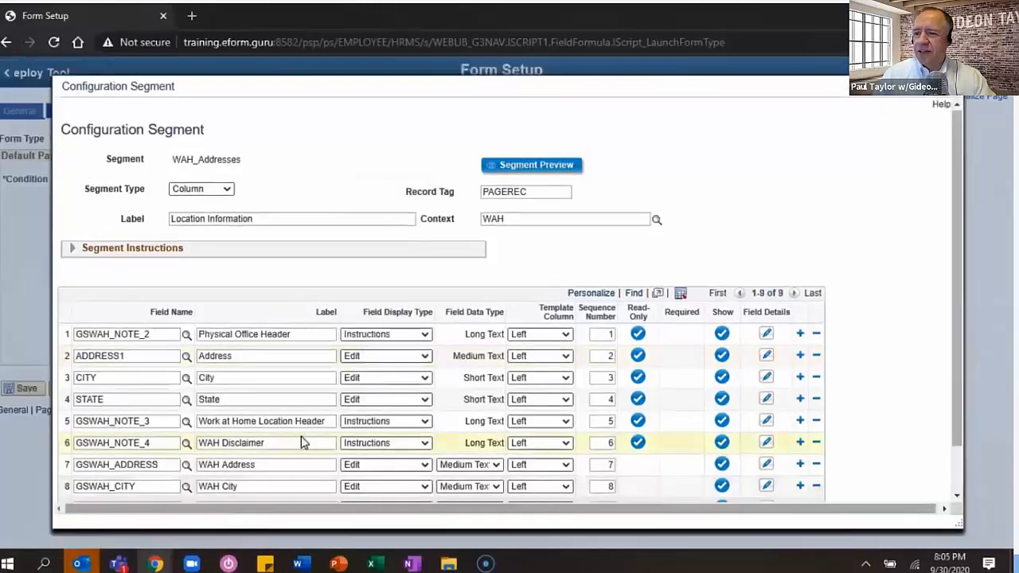
pyautogui.scroll(-1, 303, 443)
pyautogui.click(259, 455)
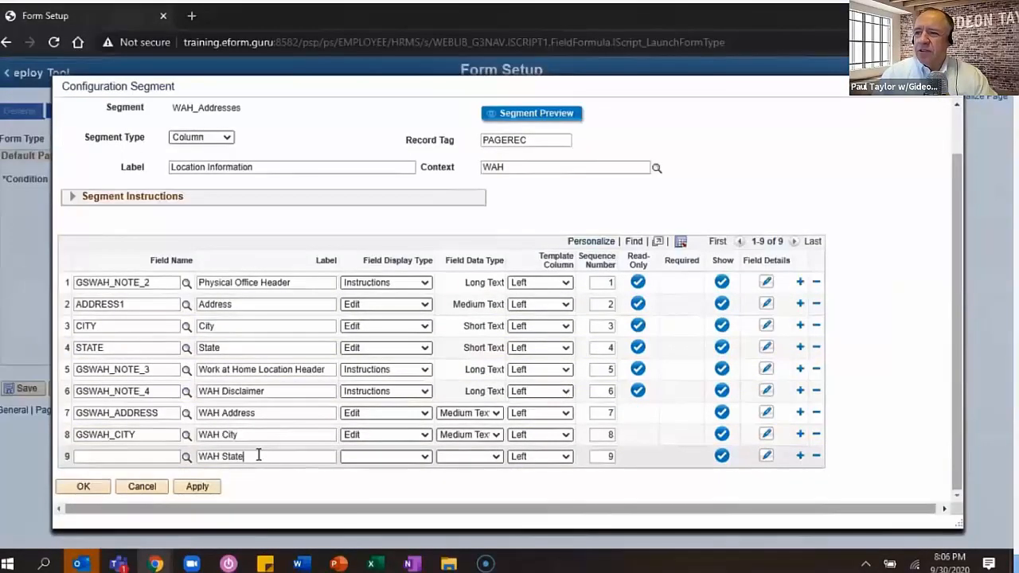
pyautogui.click(388, 461)
pyautogui.click(351, 317)
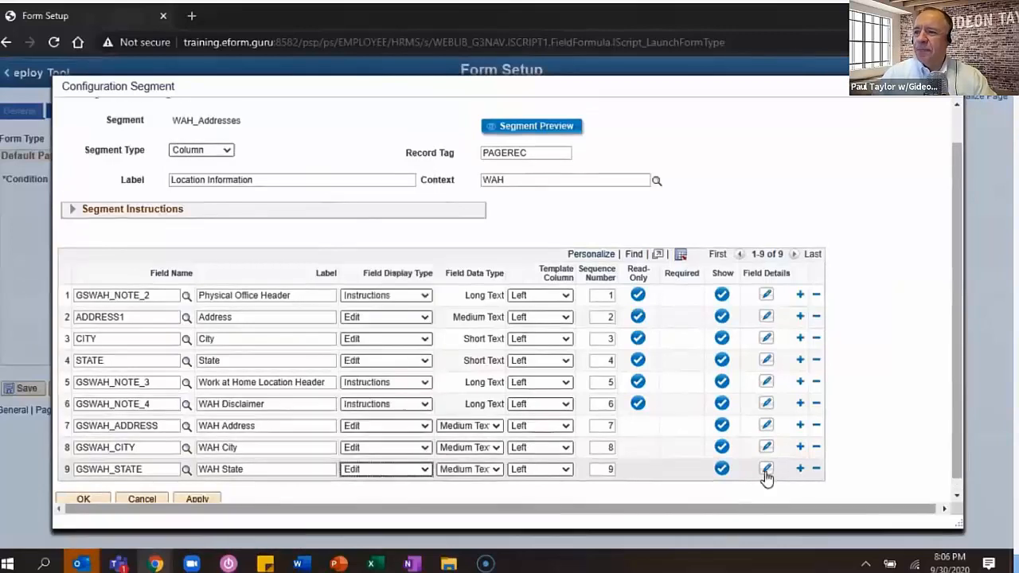
# - Remove 'WAH' from the labels, leaving Address, City and State, and apply
pyautogui.doubleClick(209, 413)
pyautogui.press('Delete')
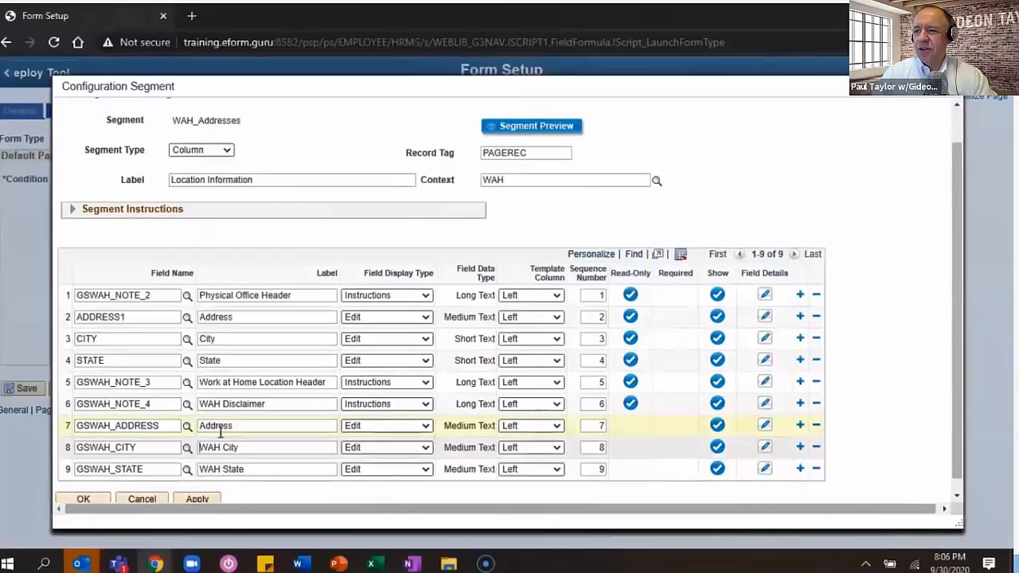
pyautogui.doubleClick(208, 447)
pyautogui.press('Delete')
pyautogui.doubleClick(209, 469)
pyautogui.press('Delete')
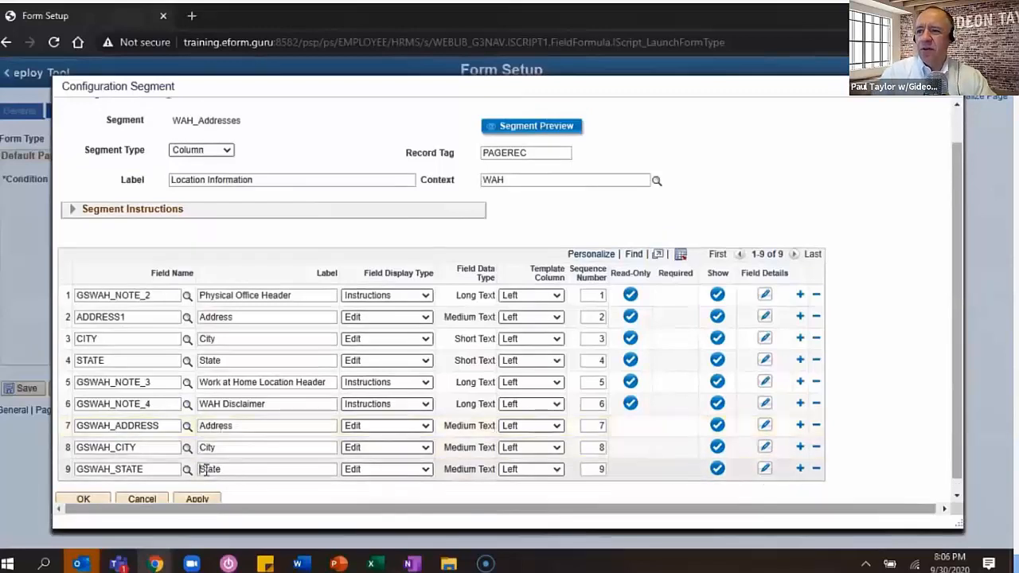
pyautogui.click(198, 498)
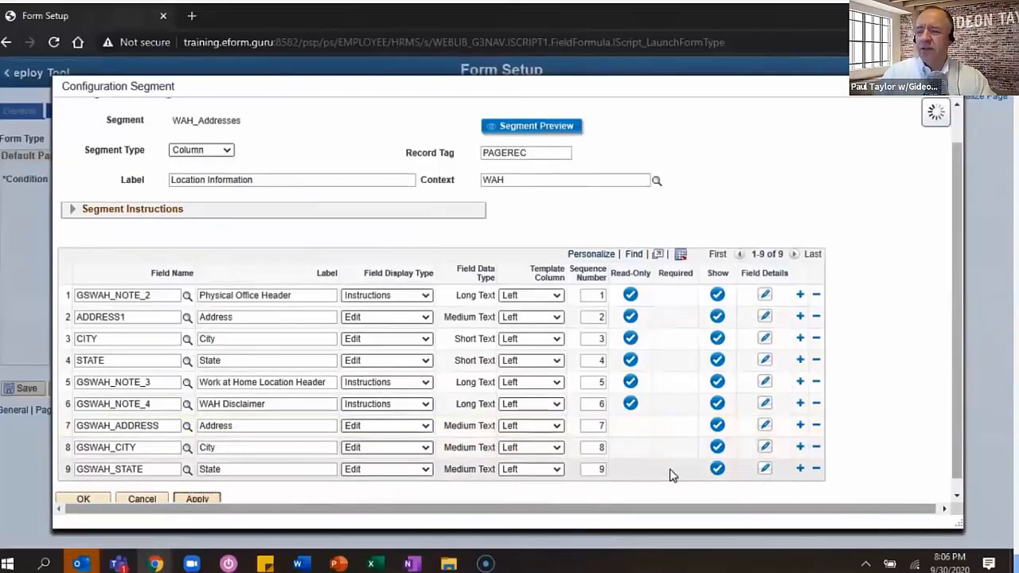
# - Add STATE_TBL as a new data pool record behind the State field's prompt
pyautogui.click(764, 469)
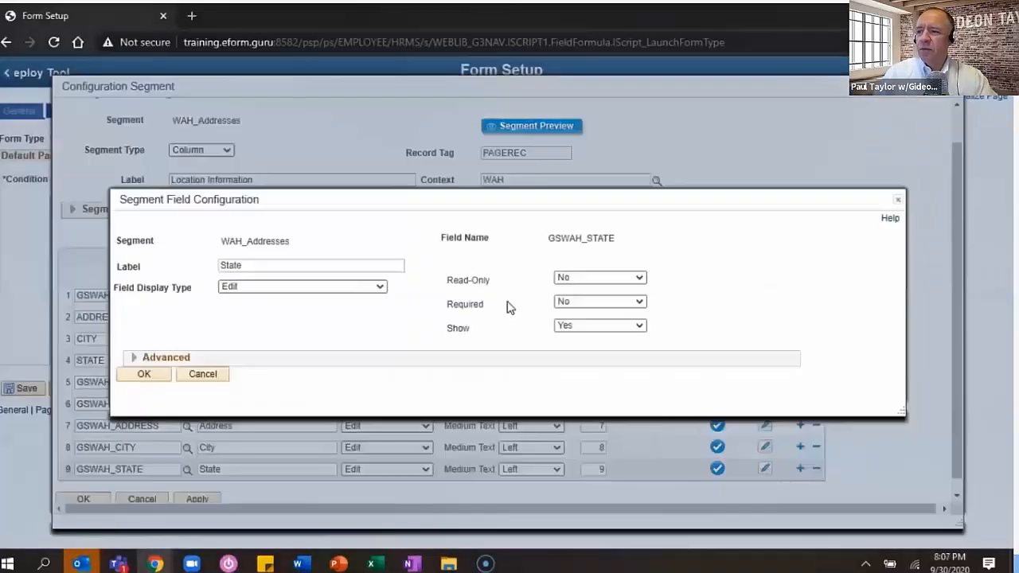
pyautogui.click(163, 358)
pyautogui.click(305, 421)
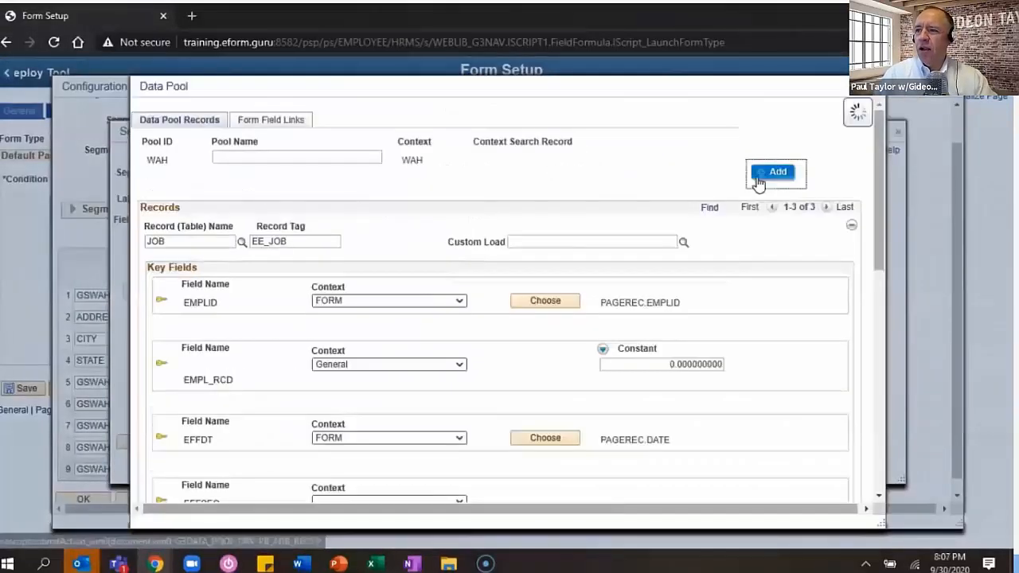
pyautogui.click(764, 173)
pyautogui.click(191, 241)
pyautogui.write('state_tbl')
pyautogui.press('Tab')
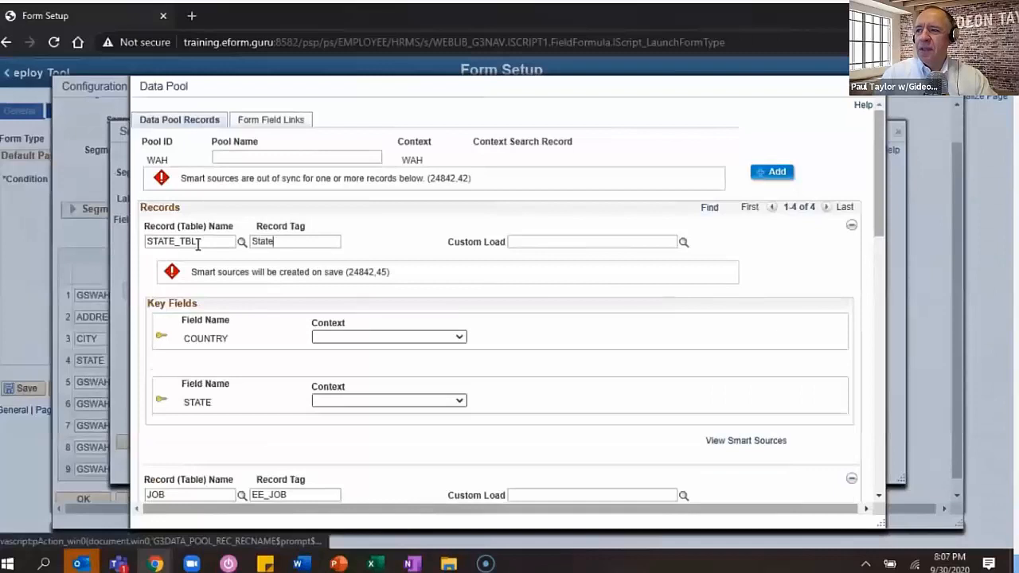
# - Fix COUNTRY to the constant USA, take STATE from the form's GSWAH_STATE field, and confirm
pyautogui.click(459, 338)
pyautogui.click(430, 363)
pyautogui.click(631, 341)
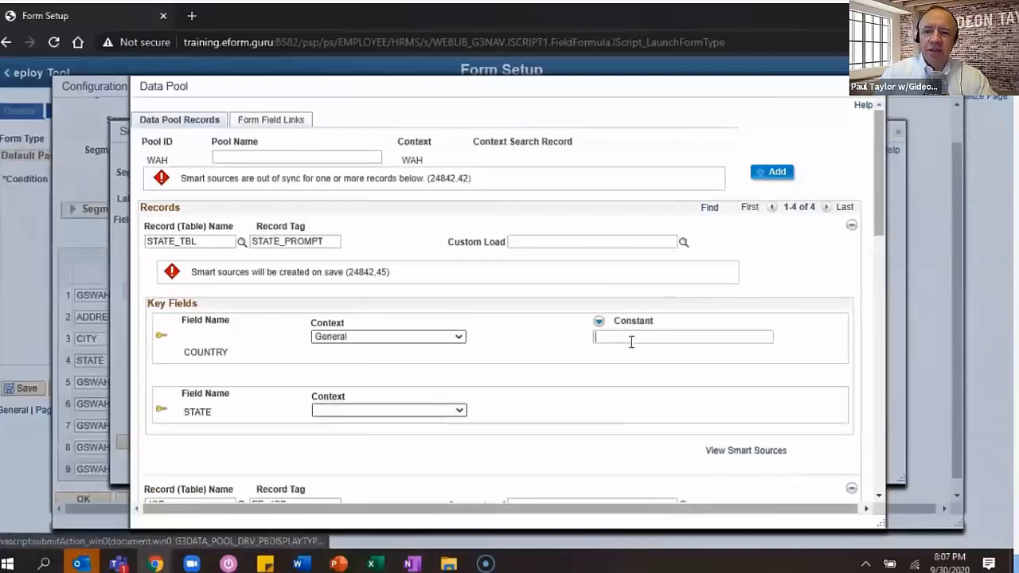
pyautogui.write('USA')
pyautogui.click(459, 410)
pyautogui.click(355, 459)
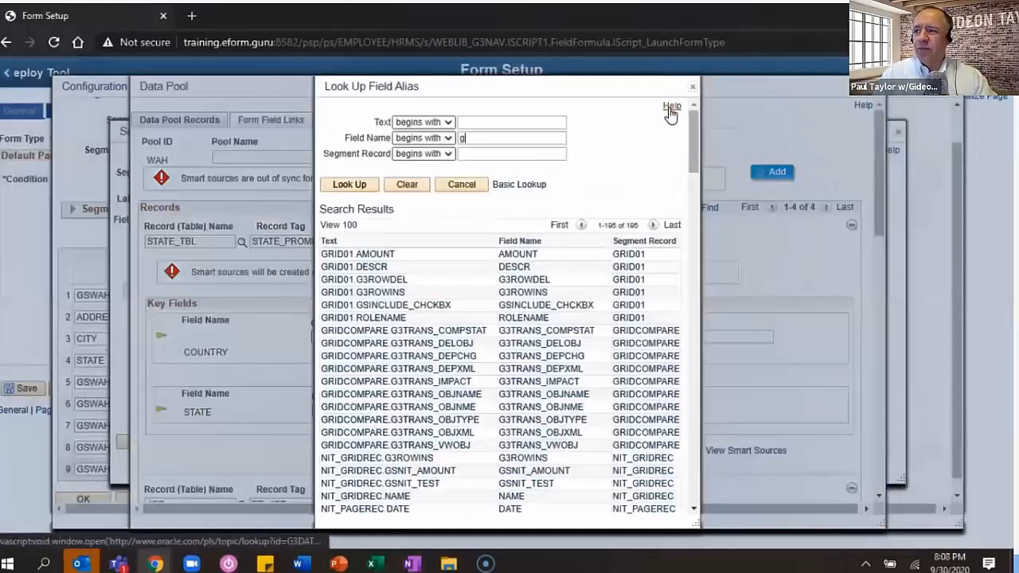
pyautogui.click(692, 88)
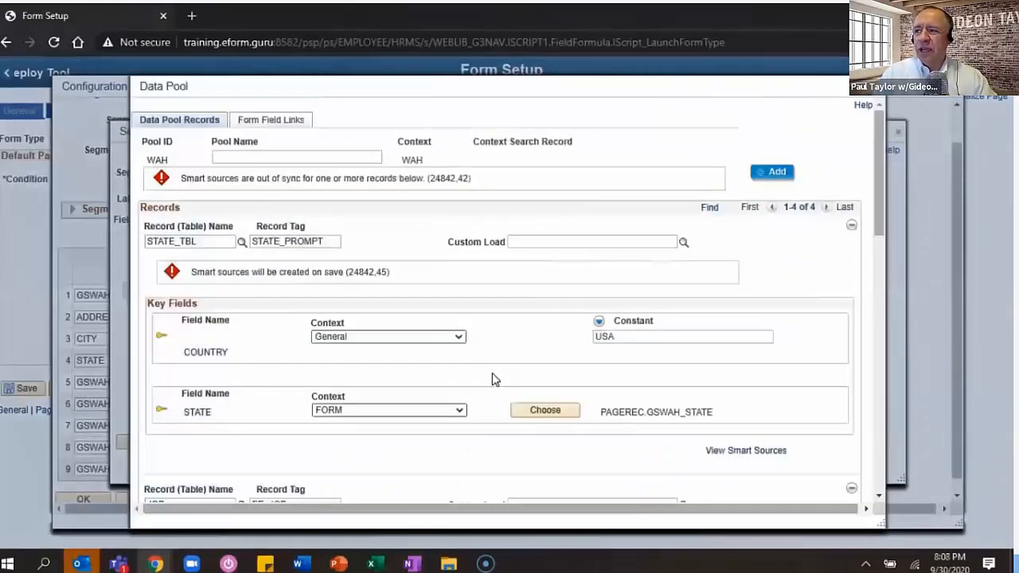
pyautogui.scroll(-5, 492, 380)
pyautogui.click(168, 479)
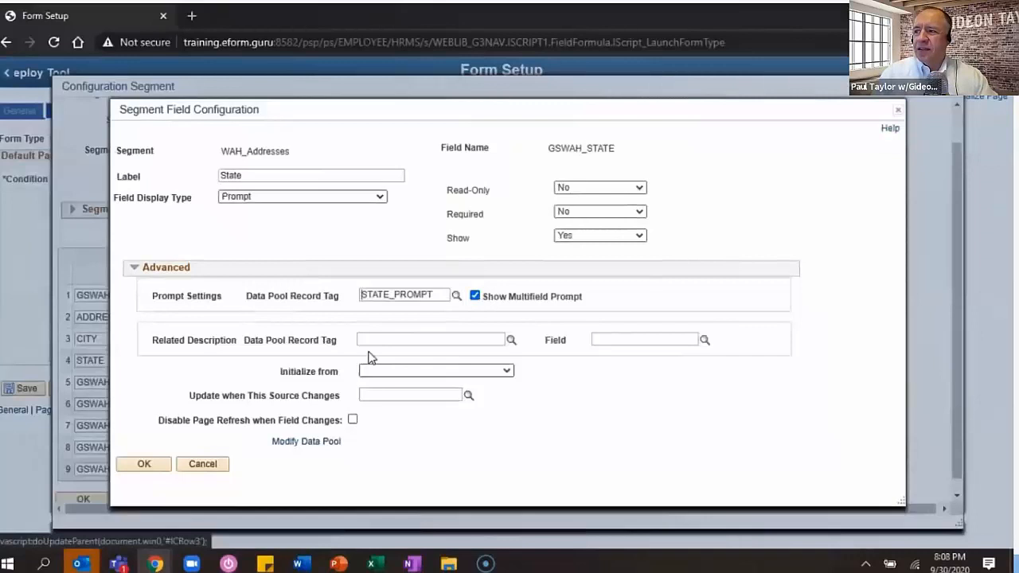
pyautogui.click(164, 463)
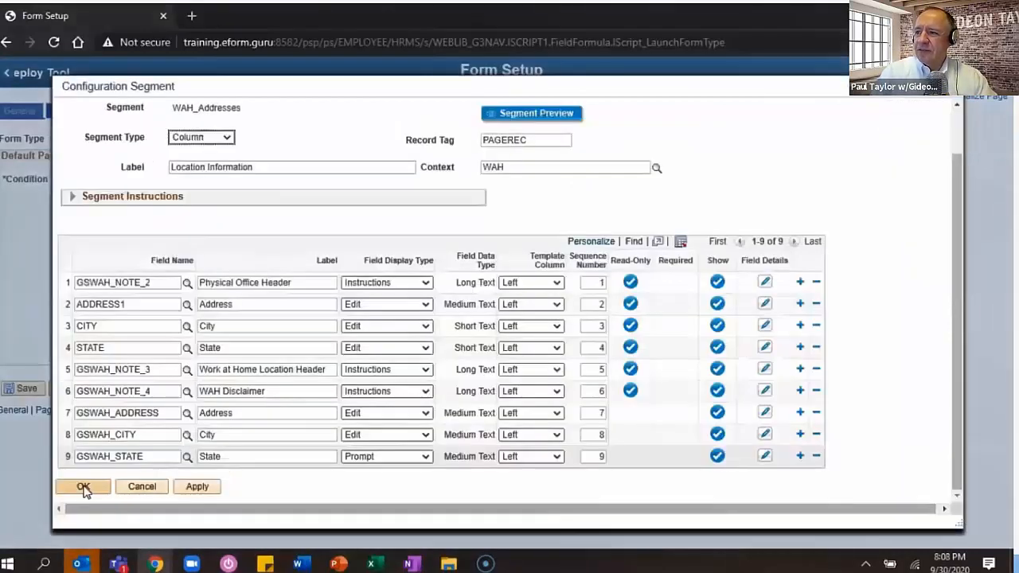
# - Add a third page row and create a new segment named WAH_sch for it
pyautogui.click(84, 489)
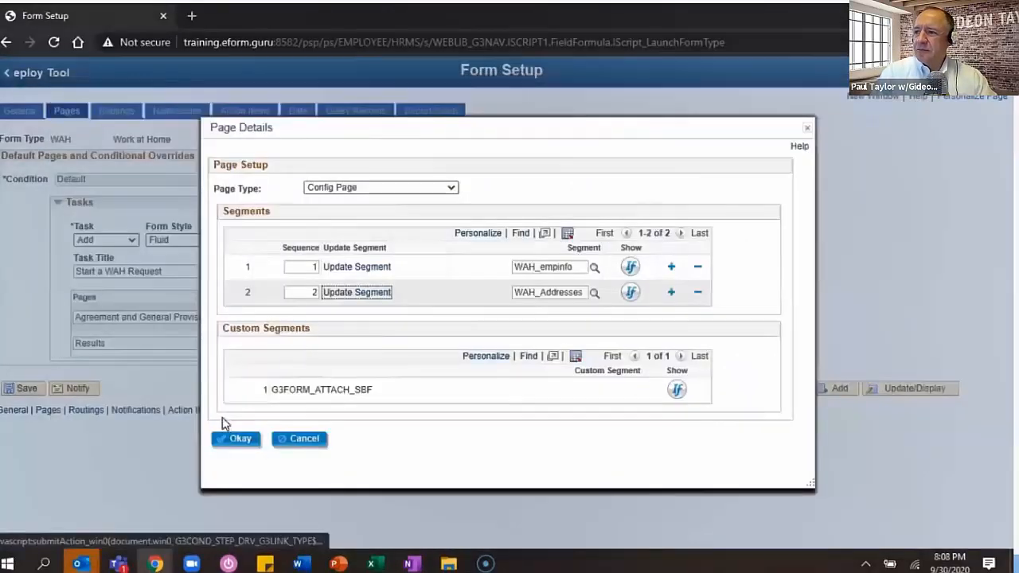
pyautogui.click(233, 436)
pyautogui.click(485, 321)
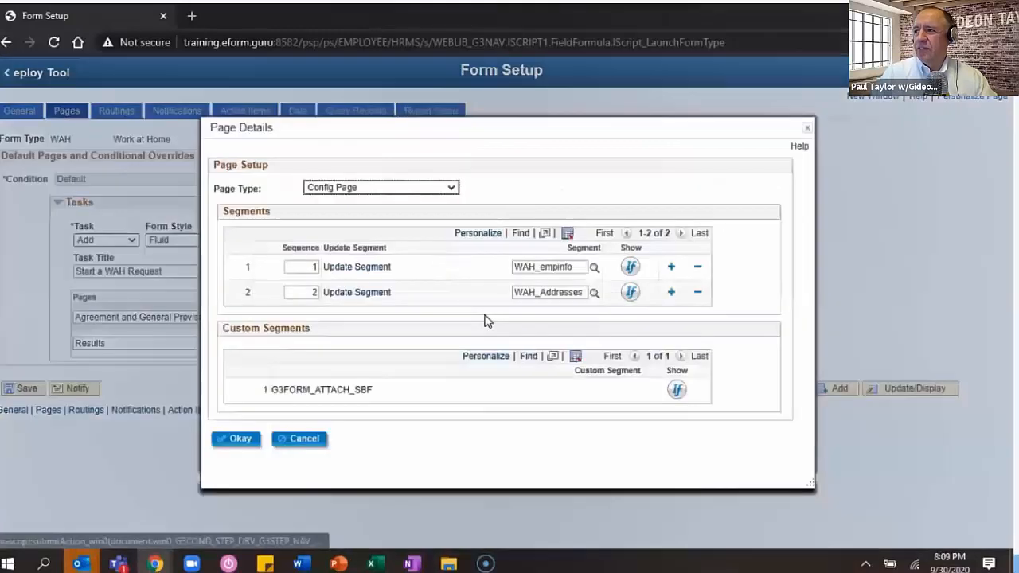
pyautogui.click(674, 279)
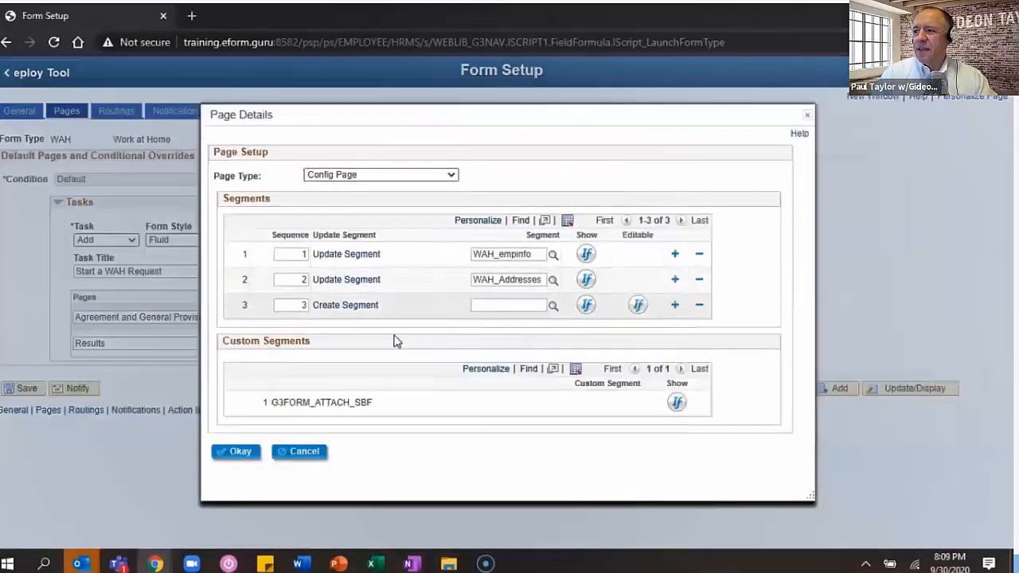
pyautogui.click(345, 305)
pyautogui.write('WAH_sch')
pyautogui.click(286, 283)
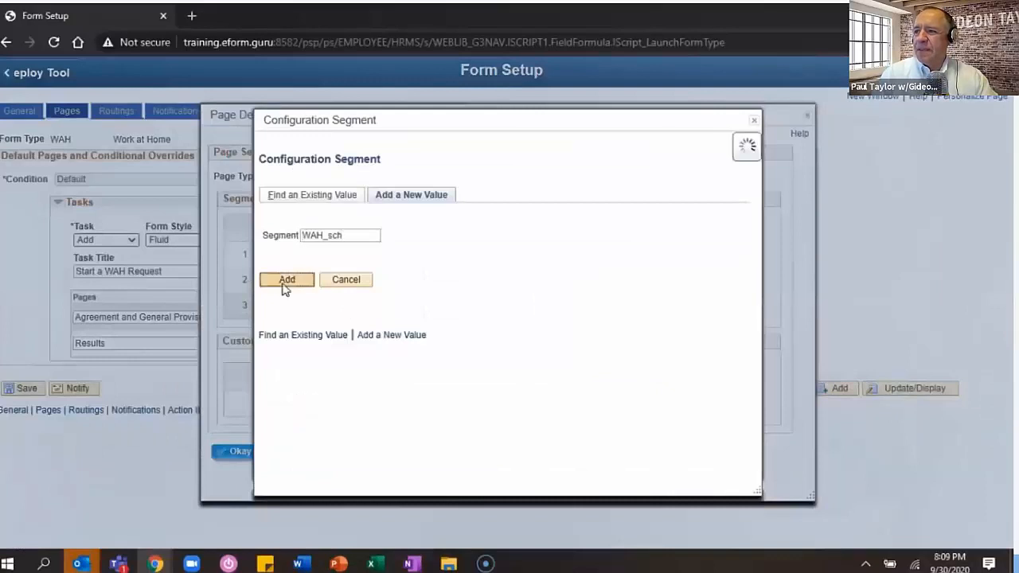
# - Label the segment 'Work At Home Schedule' and enable row insert and delete
pyautogui.press('Tab')
pyautogui.write('W')
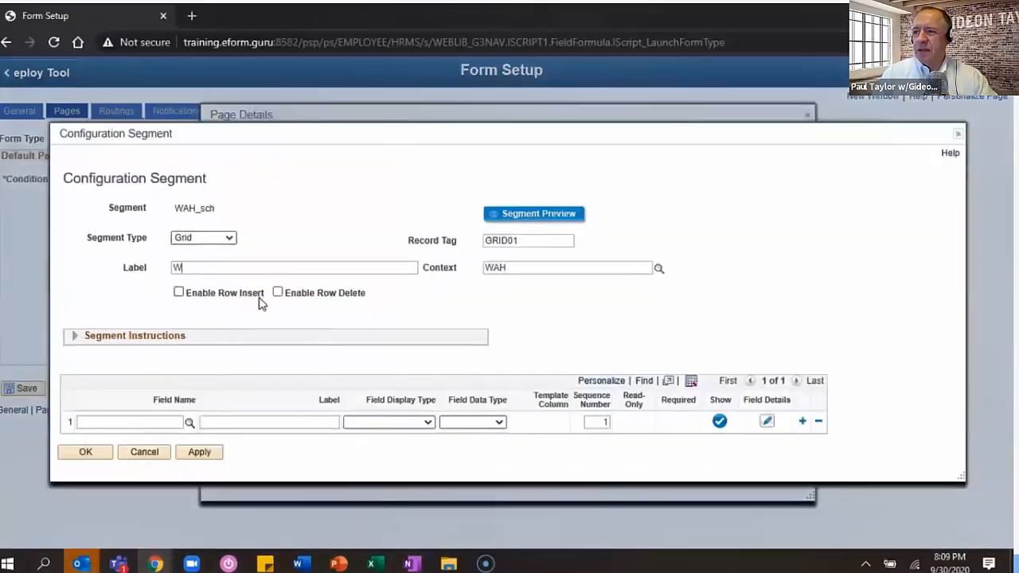
pyautogui.write('ork At Home Schedule')
pyautogui.click(178, 292)
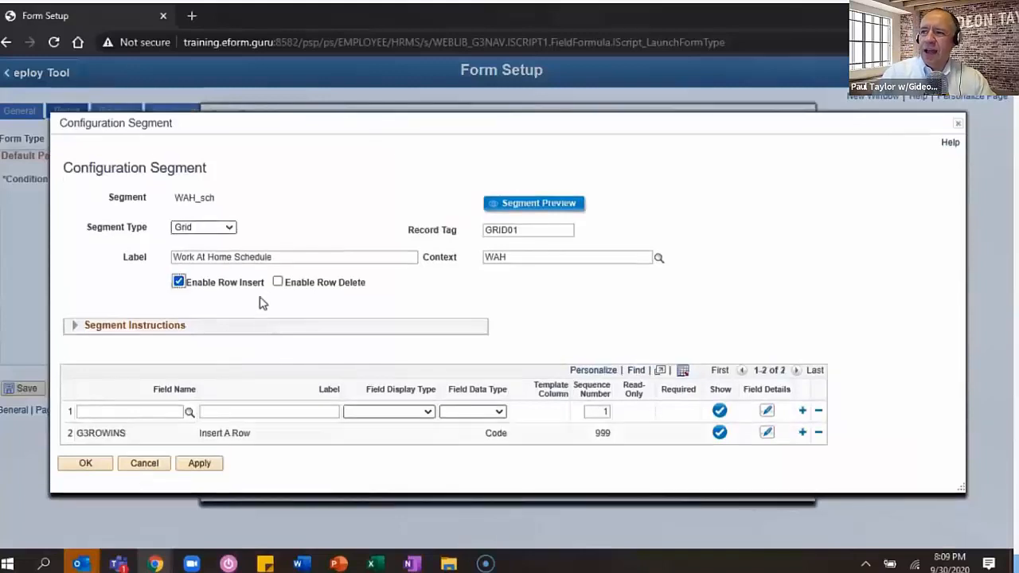
pyautogui.click(277, 282)
pyautogui.click(74, 316)
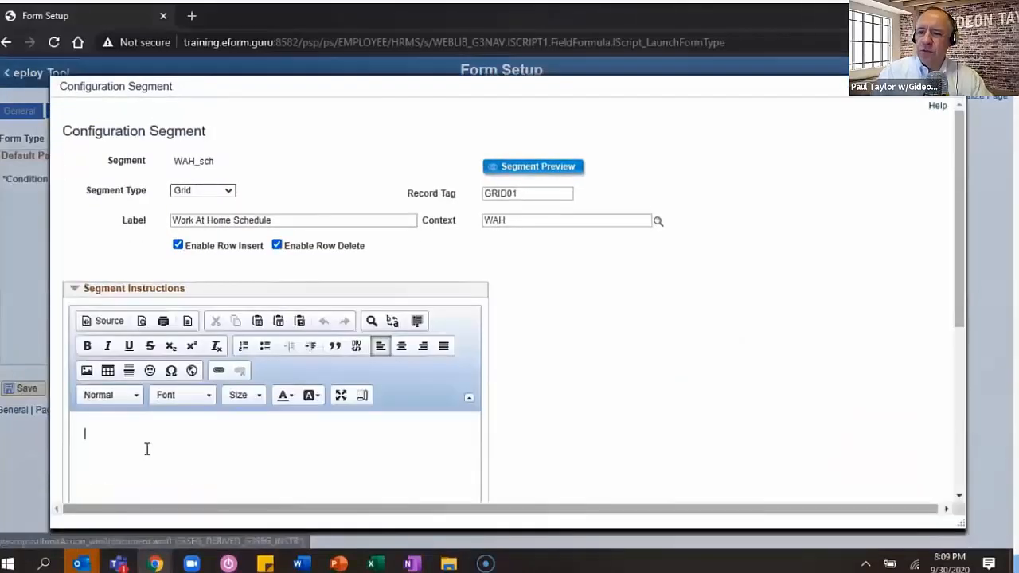
# - Write segment instructions saying HR keeps a copy of the WAH schedule and attendance is recorded as Work at Home
pyautogui.write('and Human Resour')
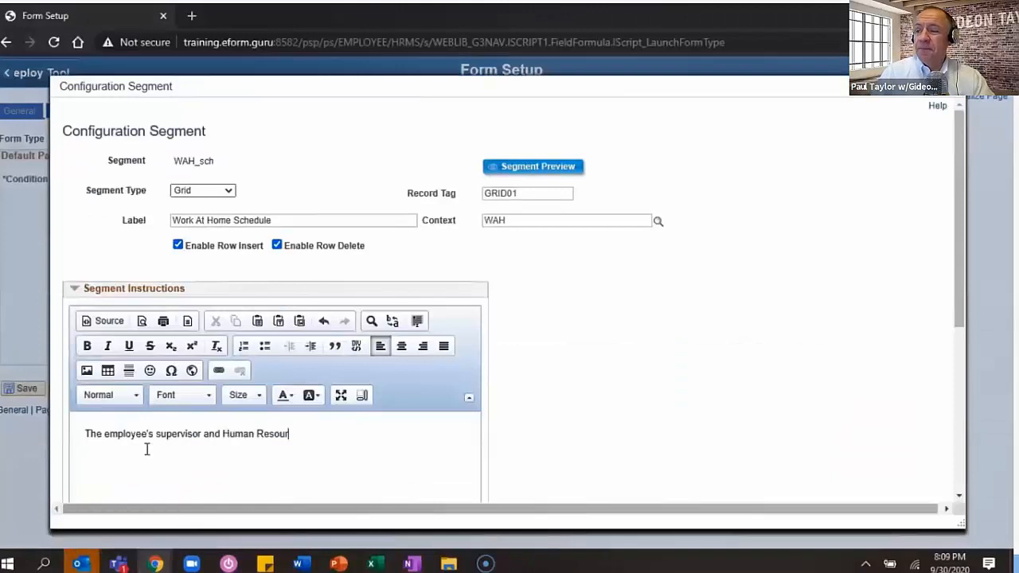
pyautogui.write("ces division will maintain a copy of the employee's ")
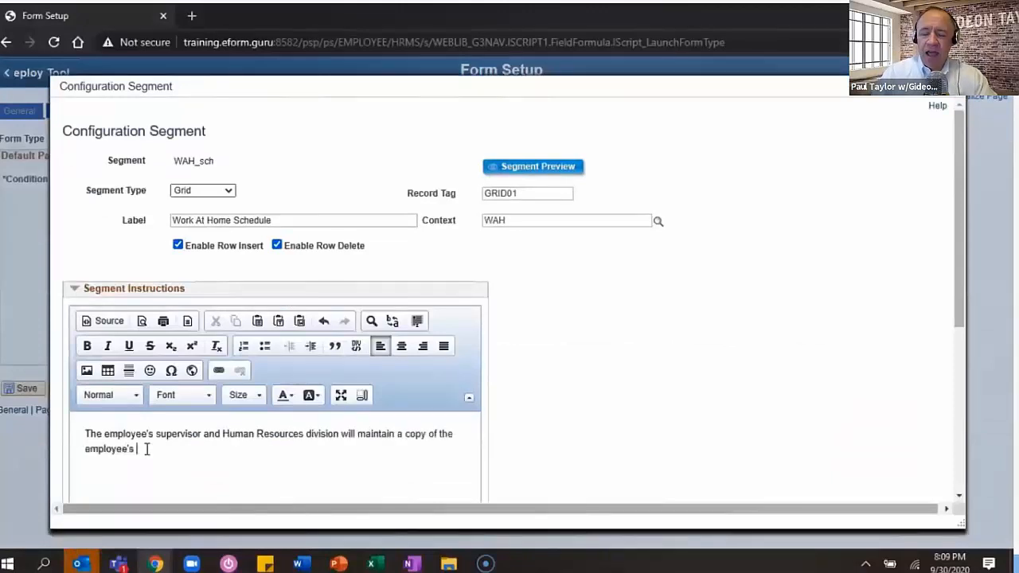
pyautogui.write('WAH scheu')
pyautogui.press('BackSpace')
pyautogui.write('dule. E')
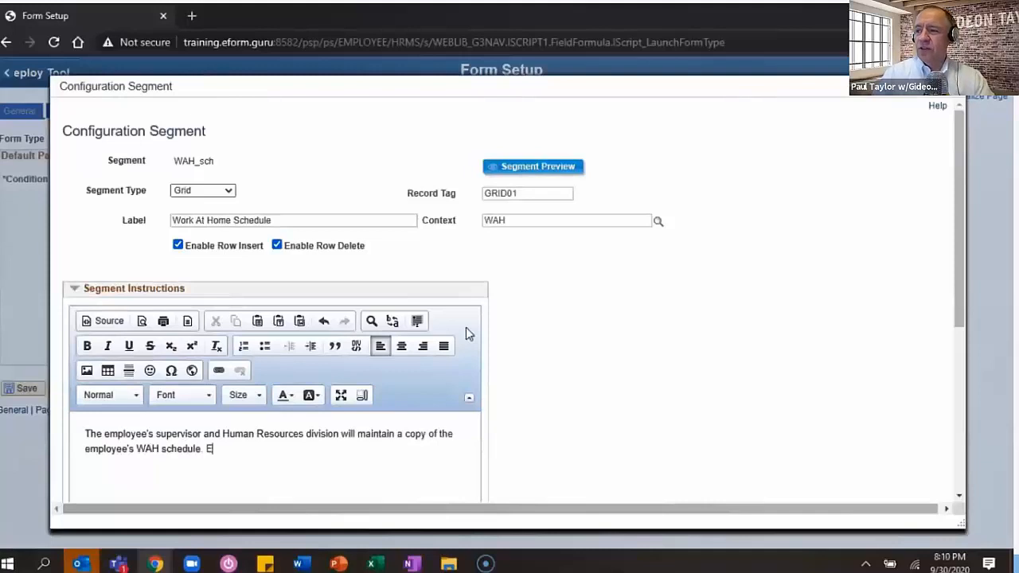
pyautogui.write("mployee's time and attendance will be record")
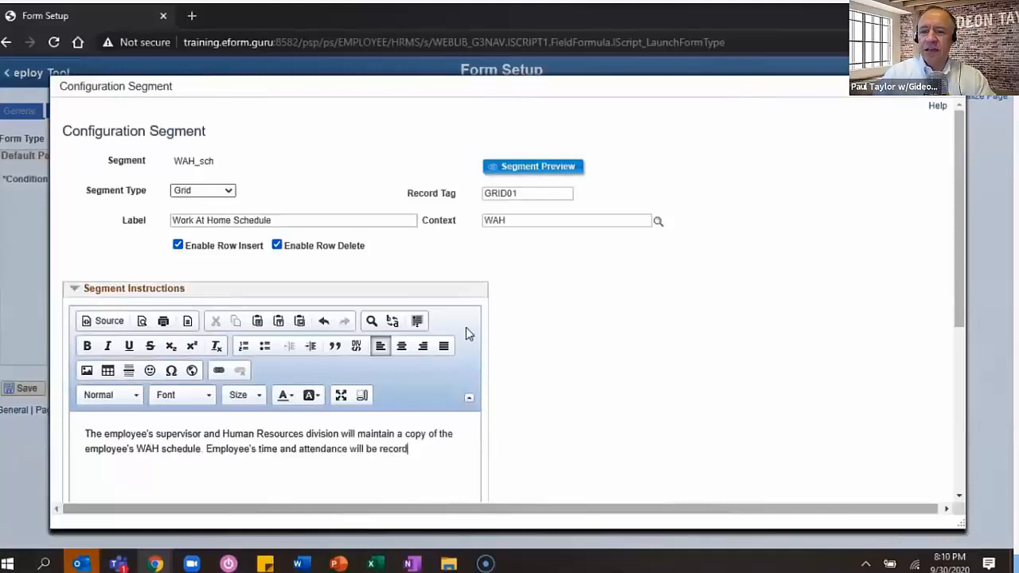
pyautogui.write("ed as Work at Home. The employee's supe")
pyautogui.write('rvisor will certify')
pyautogui.write(' the time and attendance')
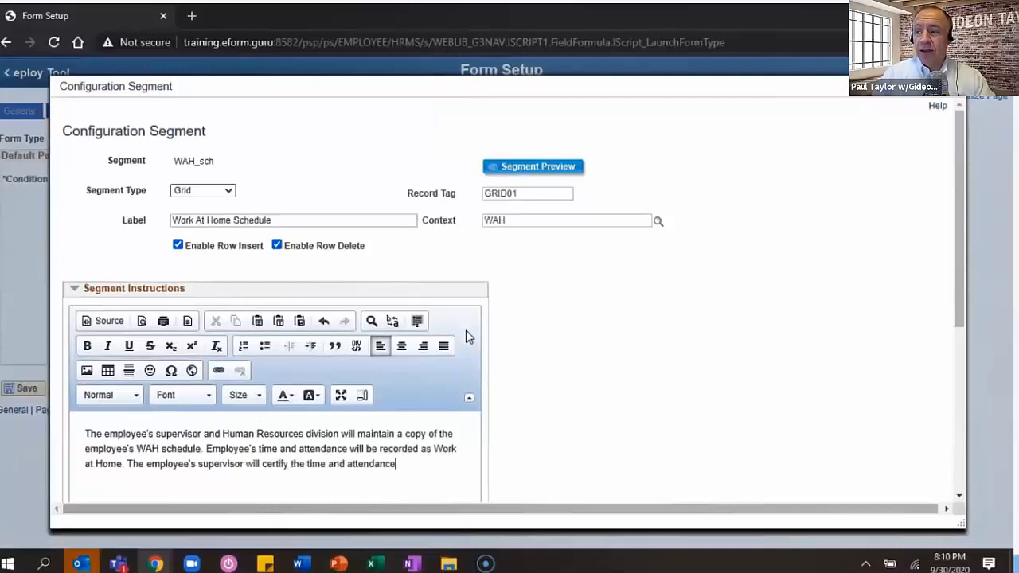
pyautogui.write(' for hours worked as')
pyautogui.write(' is standard p')
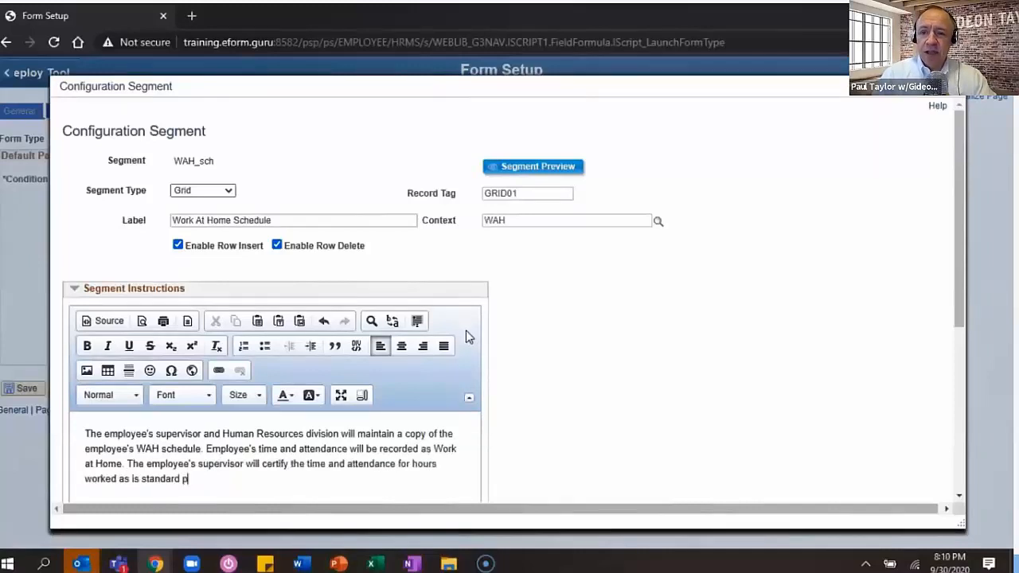
pyautogui.click(464, 337)
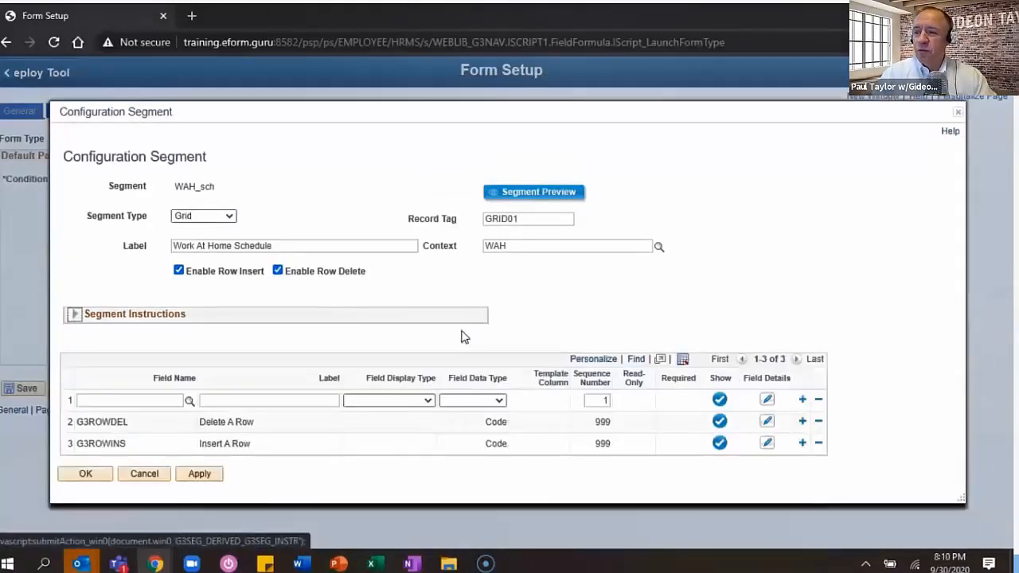
# - Add the WAH Location field to the grid, shown with long translate names
pyautogui.click(273, 399)
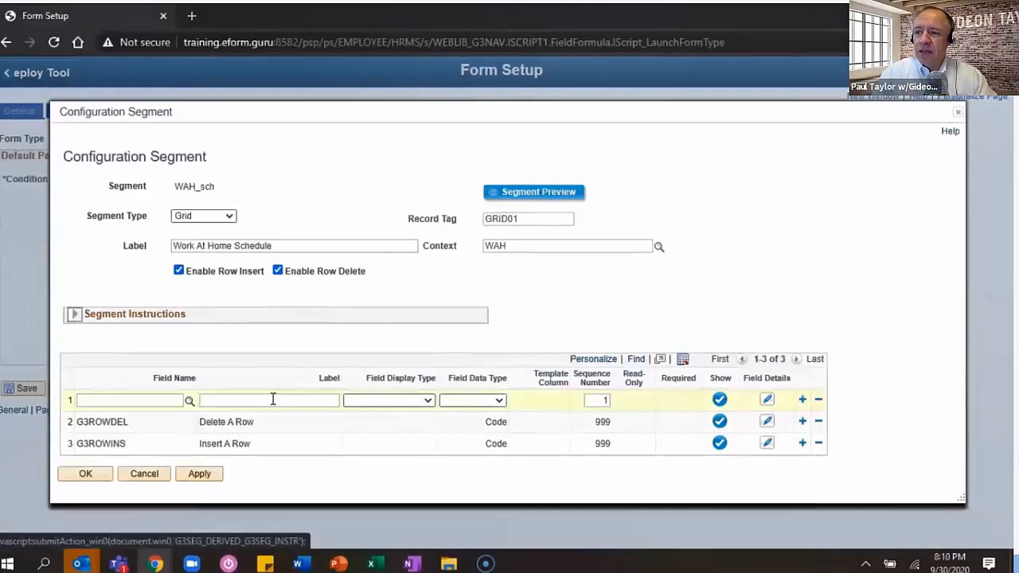
pyautogui.write('WAH Location')
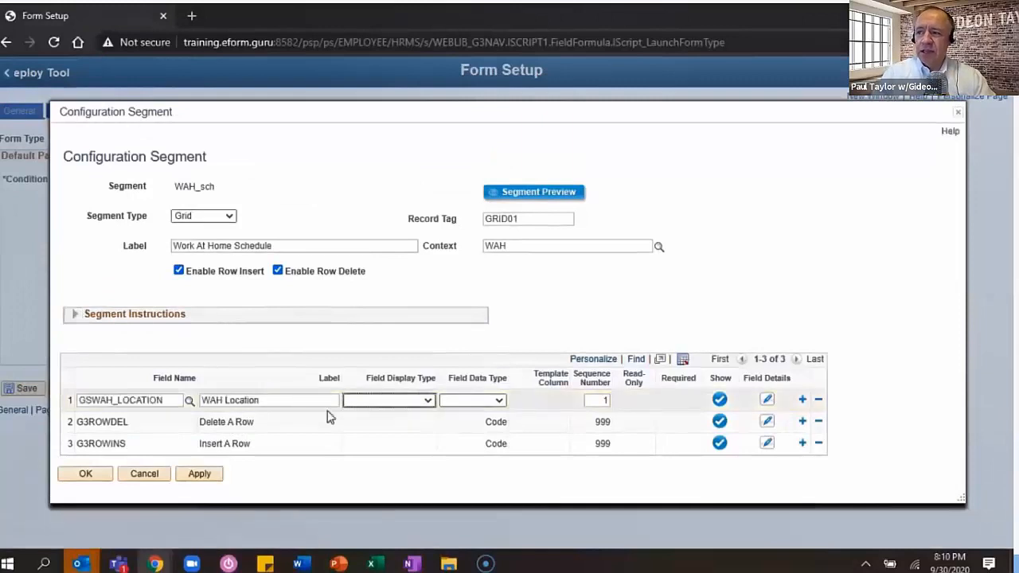
pyautogui.click(766, 400)
pyautogui.click(274, 307)
pyautogui.click(248, 326)
pyautogui.click(144, 374)
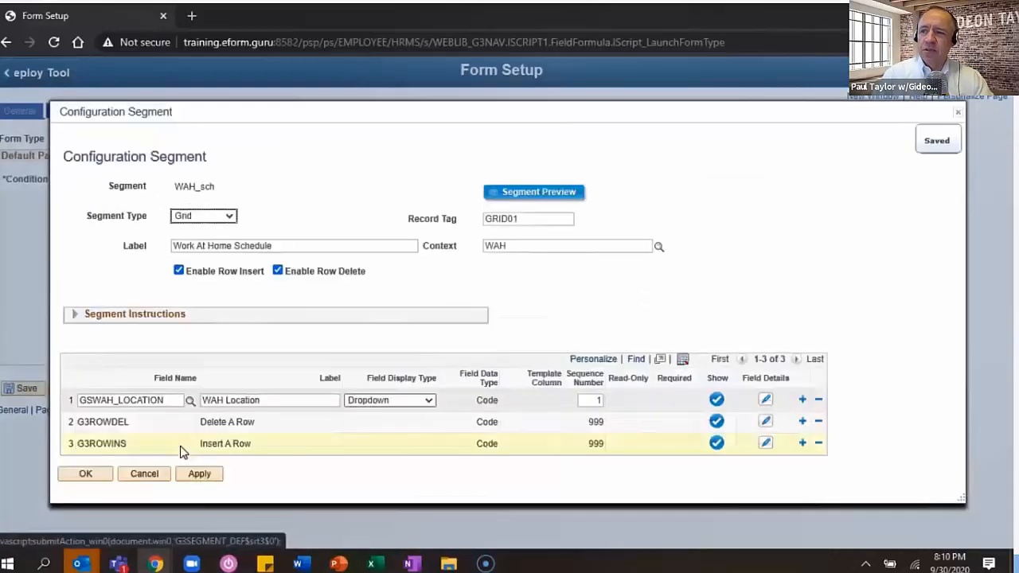
# - Close the segment setup and find the GSWAH fields in PeopleTools translate values
pyautogui.click(200, 478)
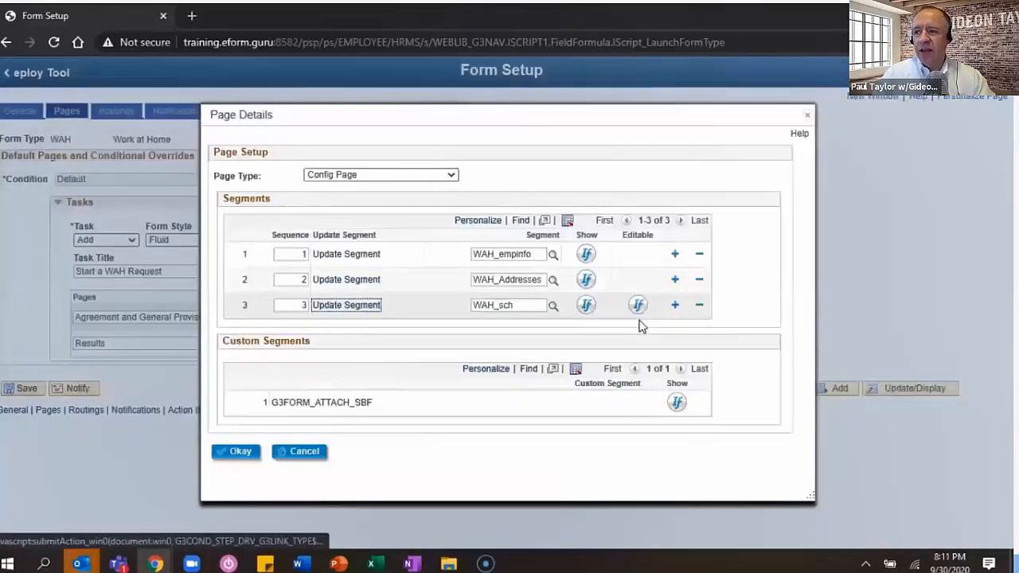
pyautogui.click(237, 451)
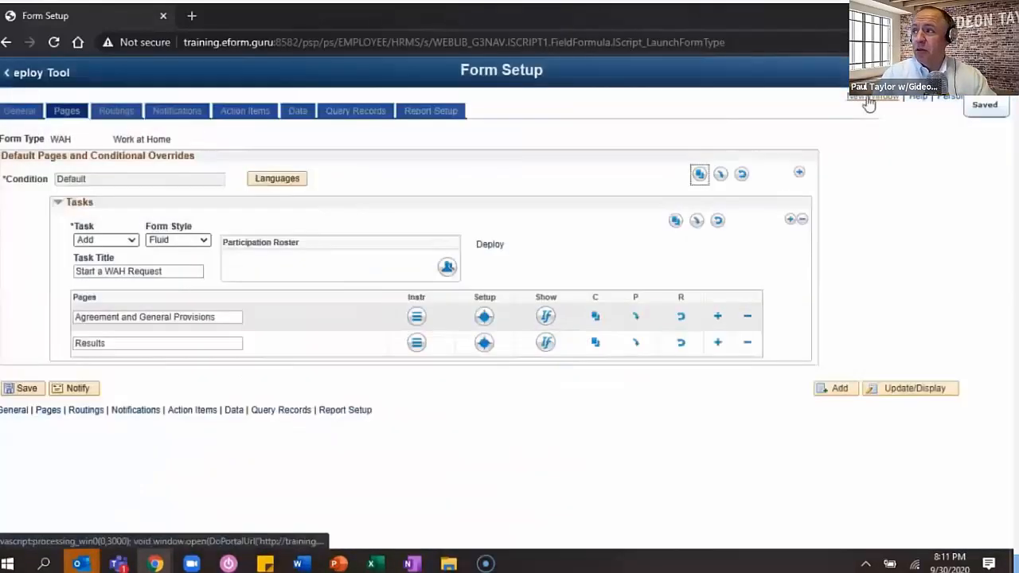
pyautogui.click(991, 71)
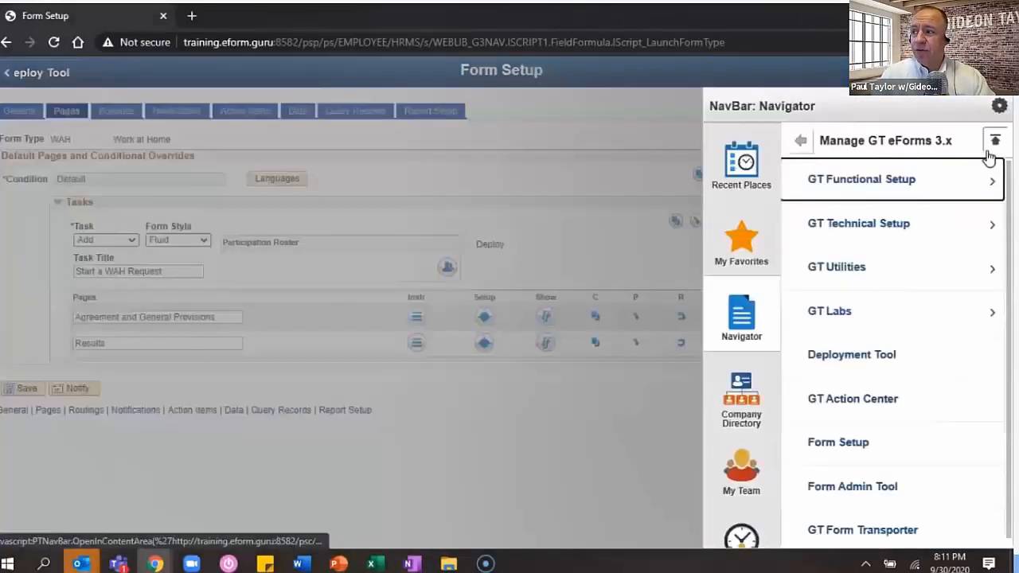
pyautogui.click(993, 143)
pyautogui.scroll(-12, 919, 382)
pyautogui.click(850, 322)
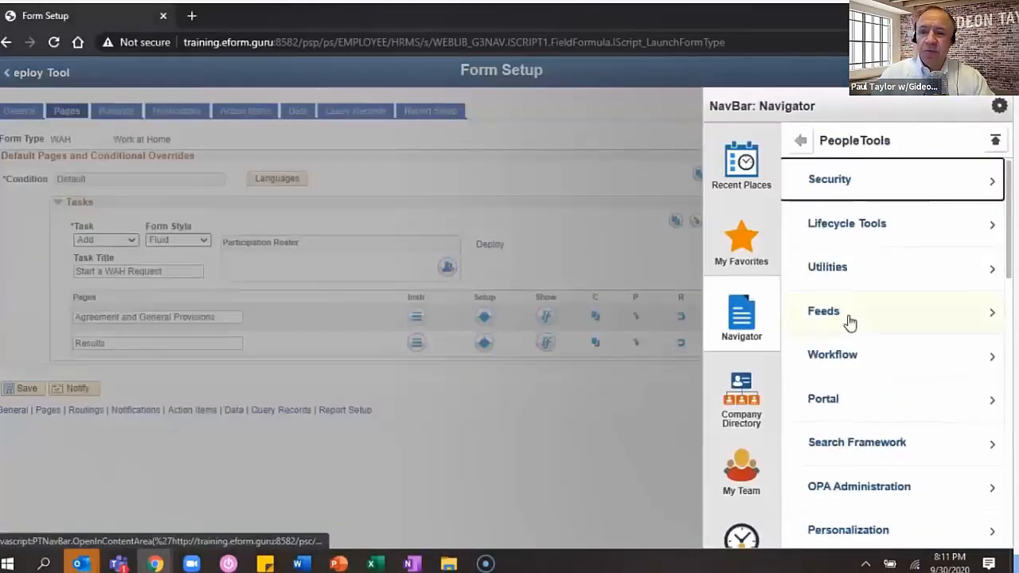
pyautogui.click(840, 285)
pyautogui.click(846, 181)
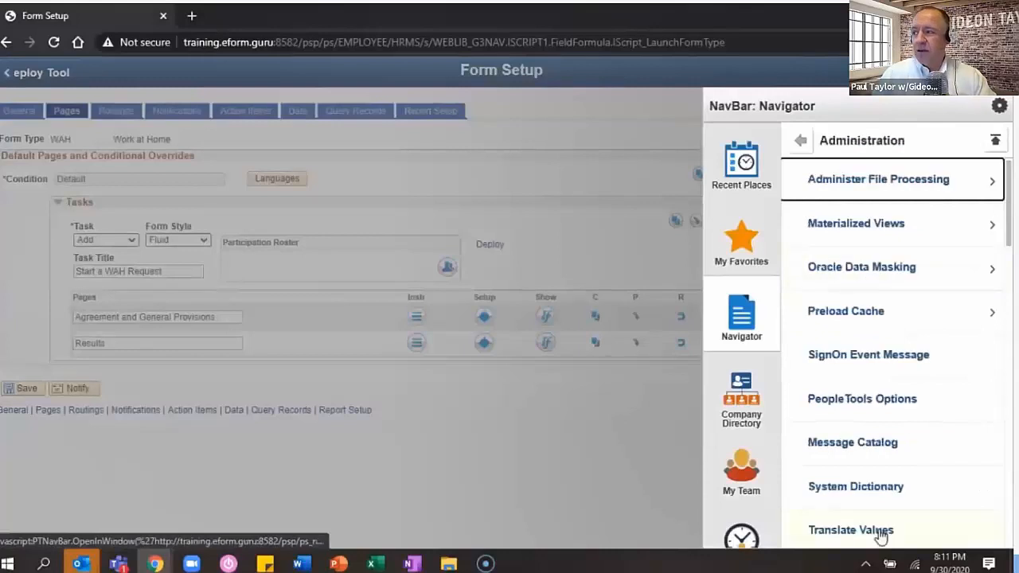
pyautogui.click(850, 530)
pyautogui.write('gswah')
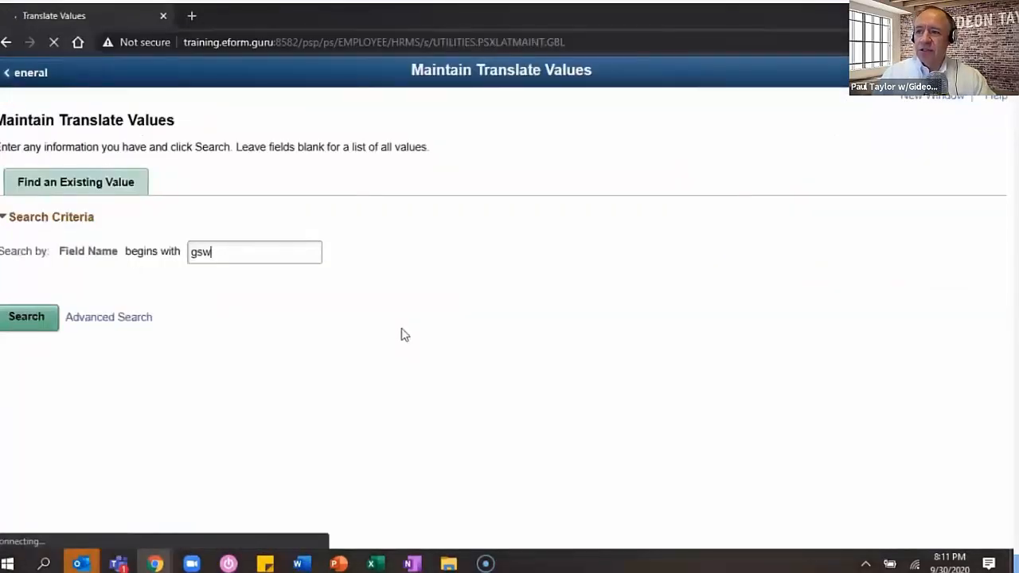
pyautogui.press('Return')
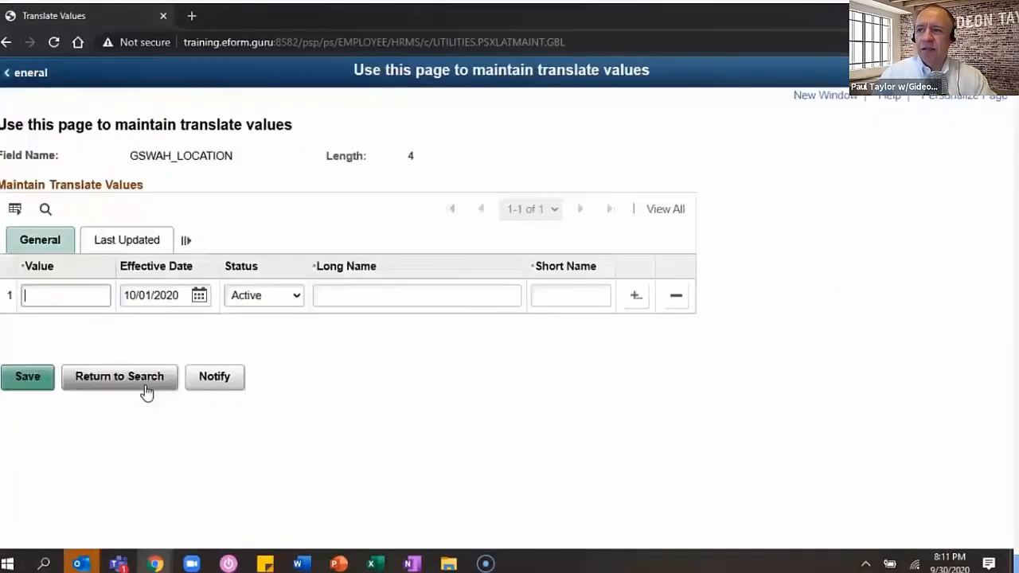
# - Add translate value OFF, effective 1/1/1900, long name Physical Office Location, short name Office
pyautogui.write('OFF')
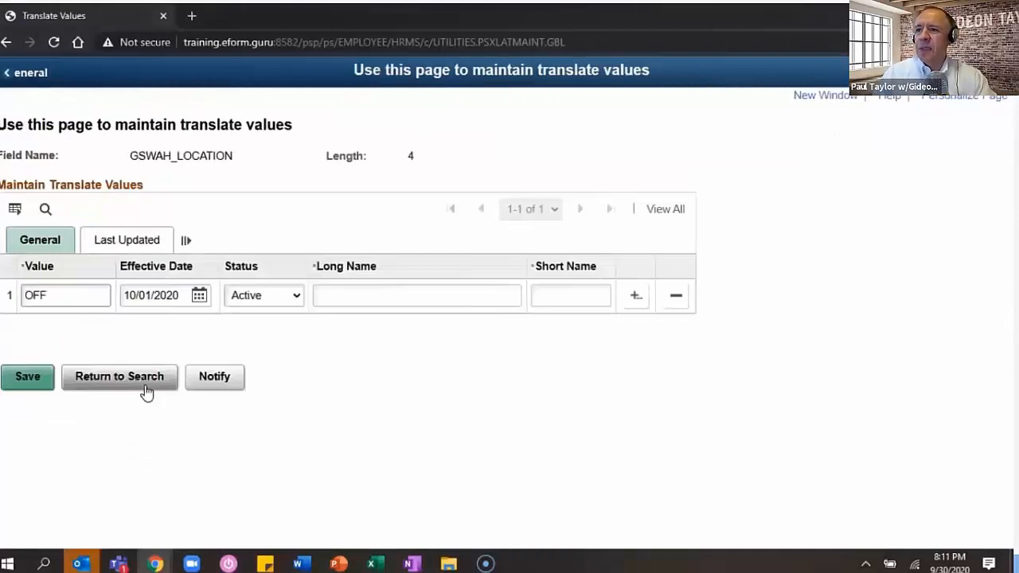
pyautogui.press('Tab')
pyautogui.write('1/1/19')
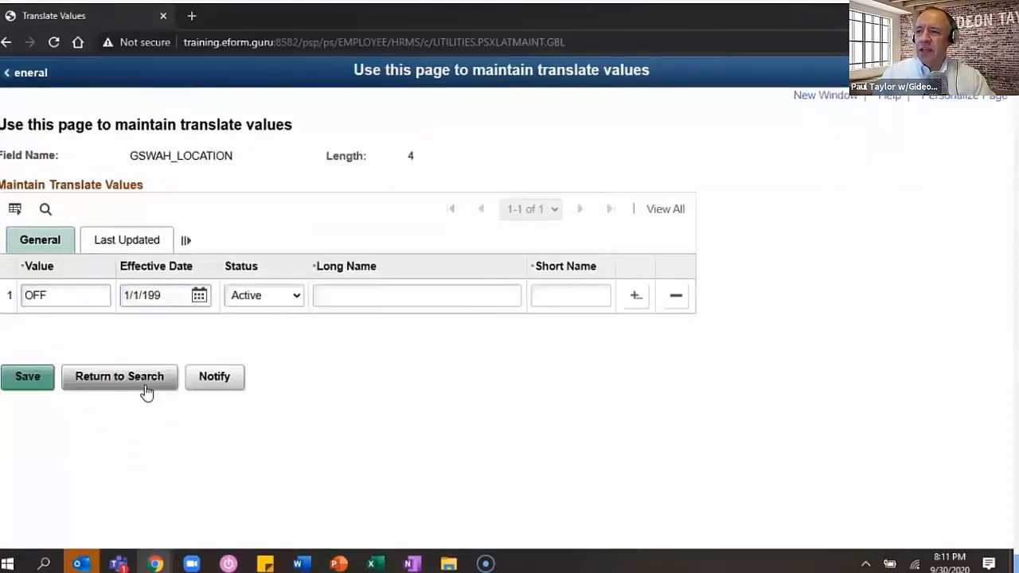
pyautogui.write('00')
pyautogui.press('Tab')
pyautogui.press('Tab')
pyautogui.press('Tab')
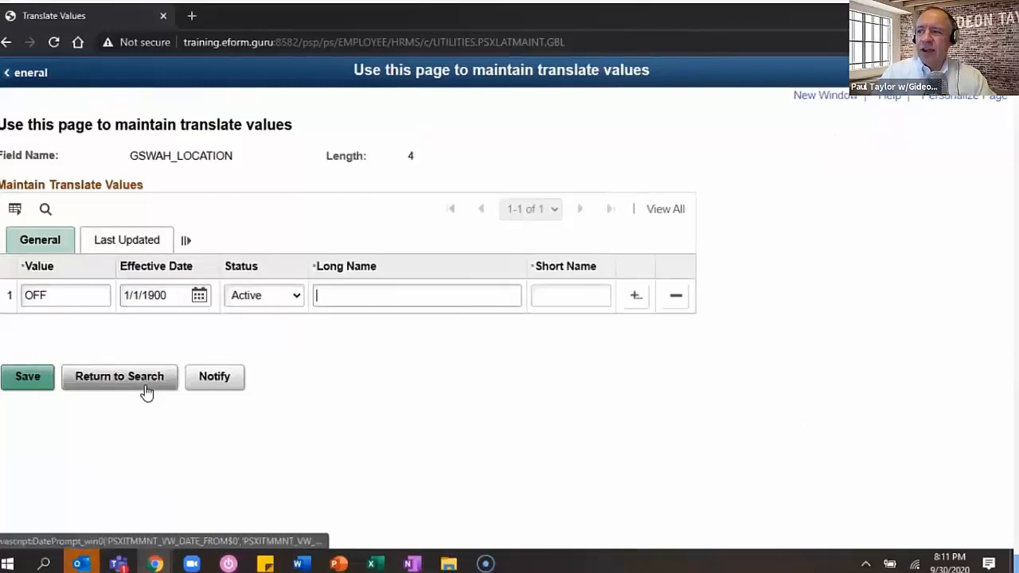
pyautogui.write('Phyi')
pyautogui.press('BackSpace')
pyautogui.write('sical Office Location')
pyautogui.press('Tab')
pyautogui.write('Office')
pyautogui.press('Tab')
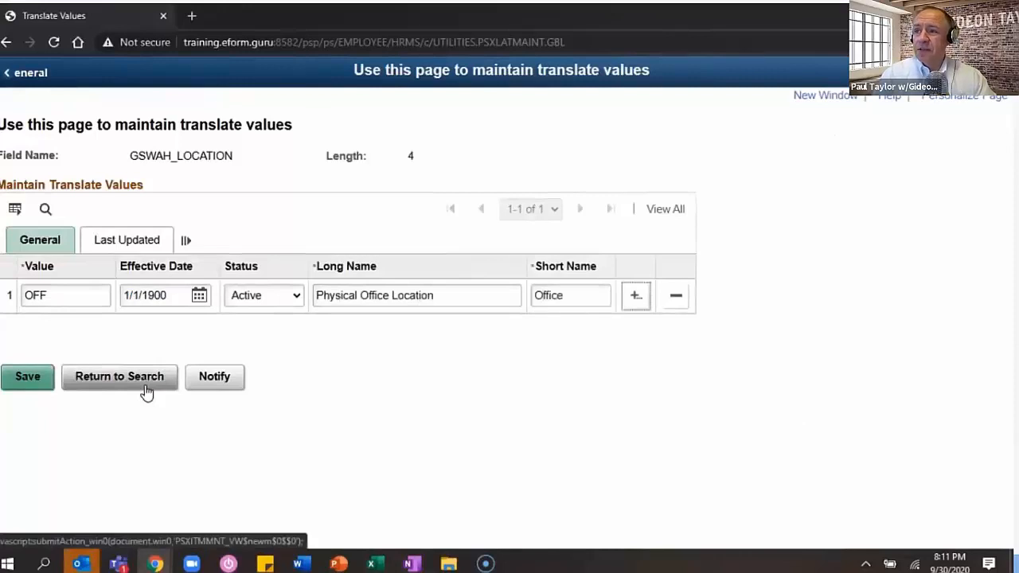
# - Add translate value WAH, effective 1/1/1900, named Work at Home Location (short WAH), and save
pyautogui.click(636, 296)
pyautogui.write('WAH')
pyautogui.press('Tab')
pyautogui.write('1/1/1900')
pyautogui.press('Tab')
pyautogui.press('Tab')
pyautogui.press('Tab')
pyautogui.write('Work at Home Location')
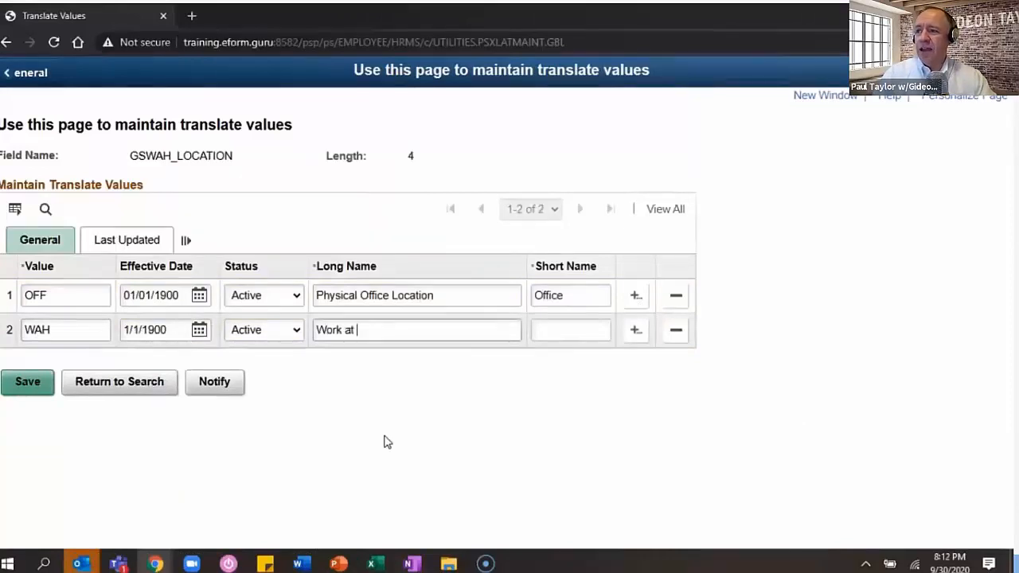
pyautogui.press('Tab')
pyautogui.write('W')
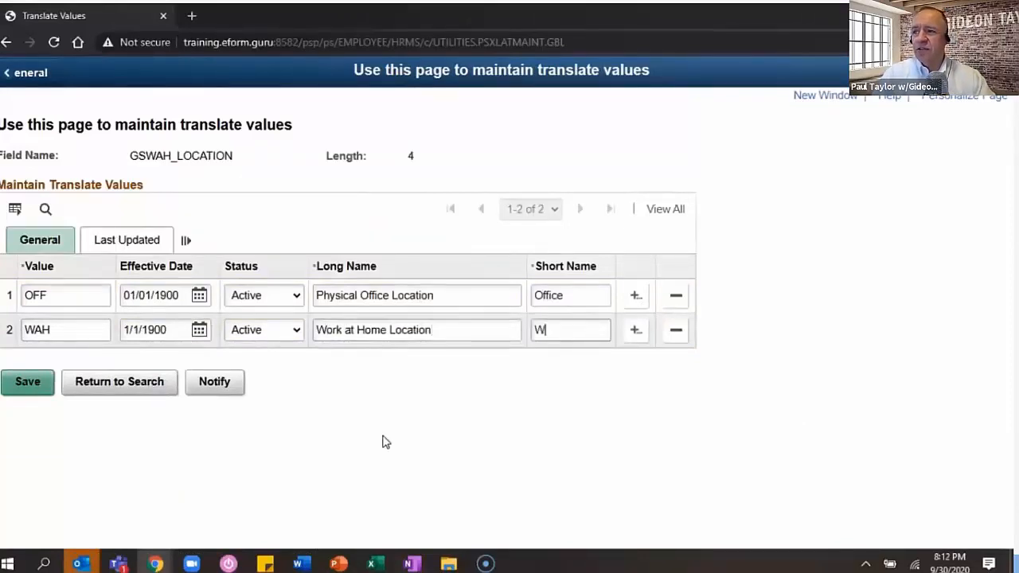
pyautogui.write('AH')
pyautogui.click(25, 388)
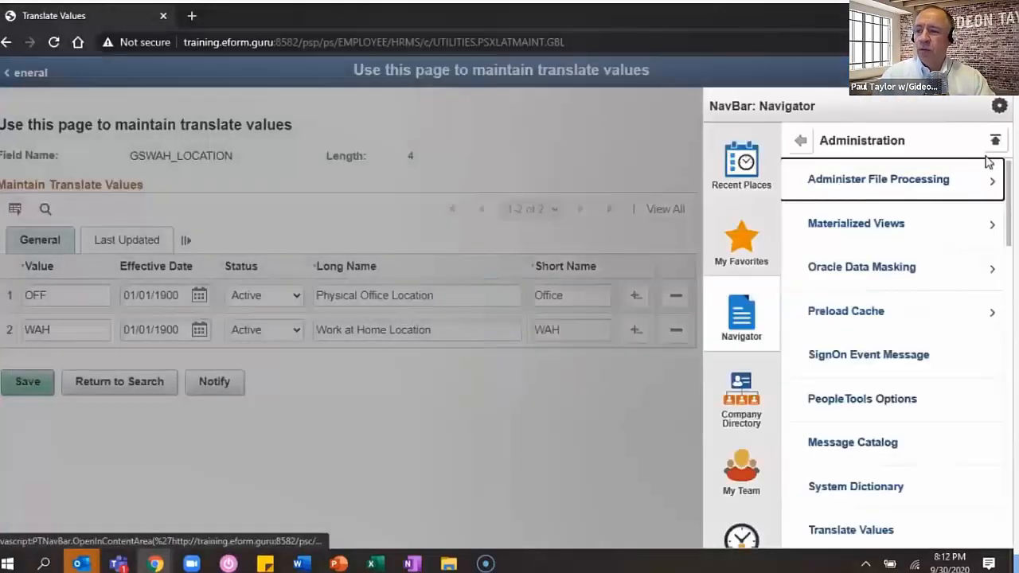
# - Return to Form Setup under Manage GT eForms 3.x and open the WAH_sch segment
pyautogui.click(995, 141)
pyautogui.click(952, 194)
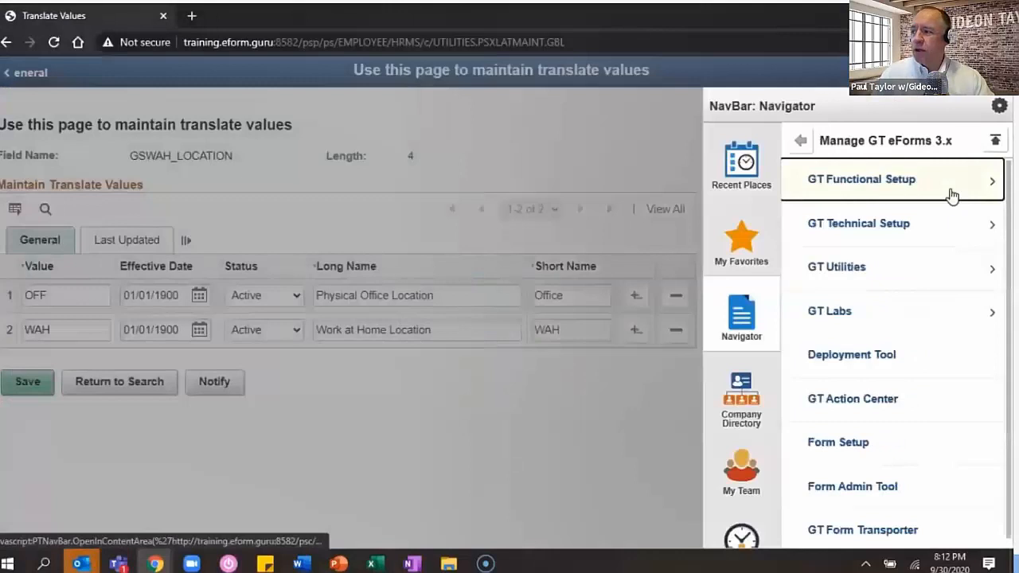
pyautogui.click(881, 450)
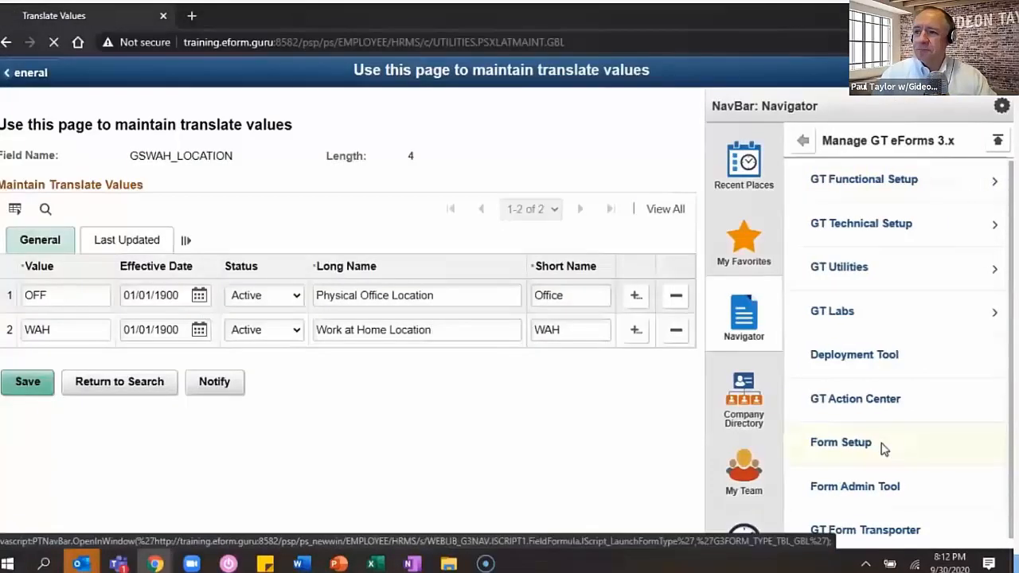
pyautogui.write('wah')
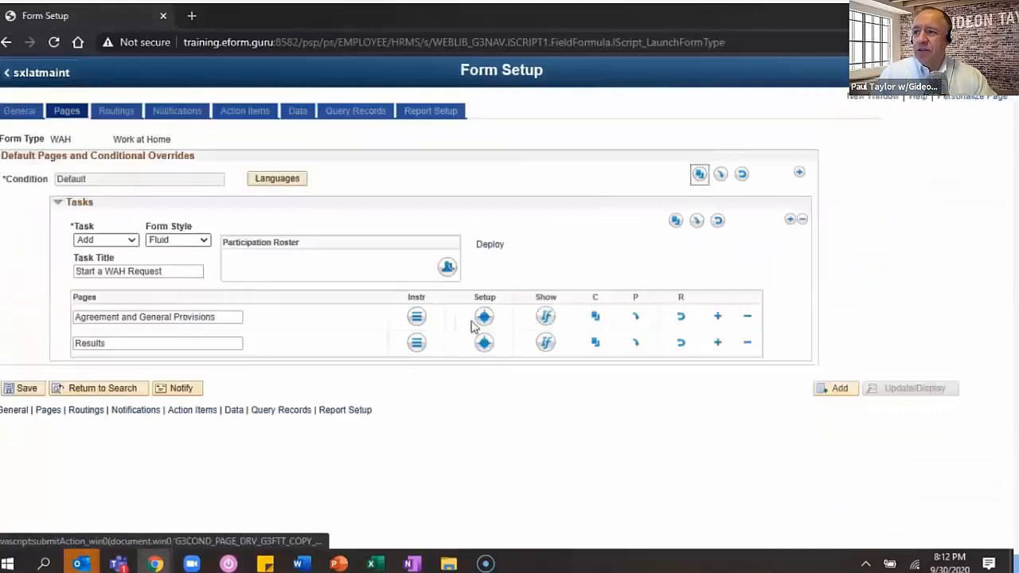
pyautogui.click(472, 324)
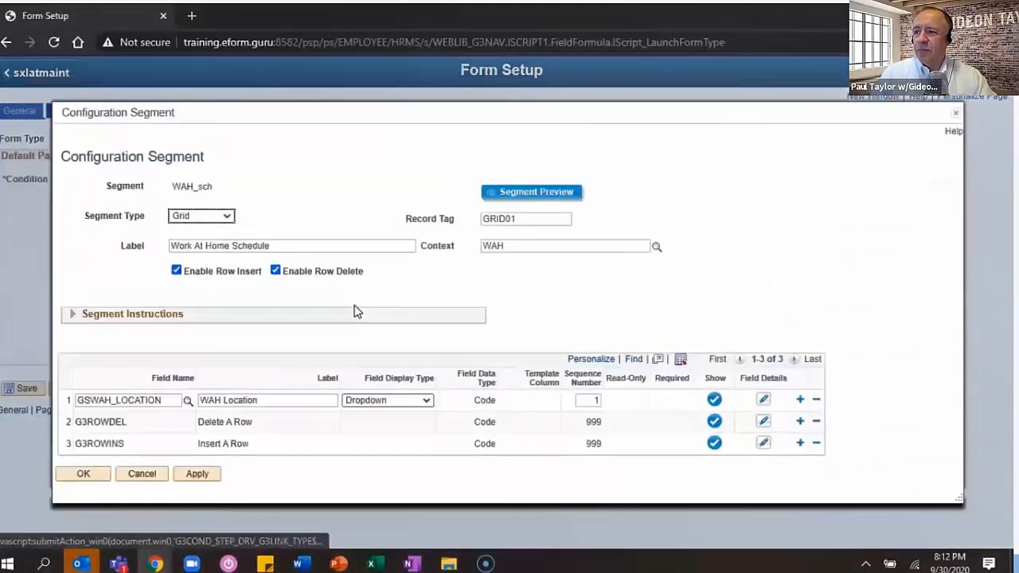
# - Insert a new field row and relabel the location field 'Work Location'
pyautogui.click(798, 401)
pyautogui.doubleClick(211, 390)
pyautogui.press('Delete')
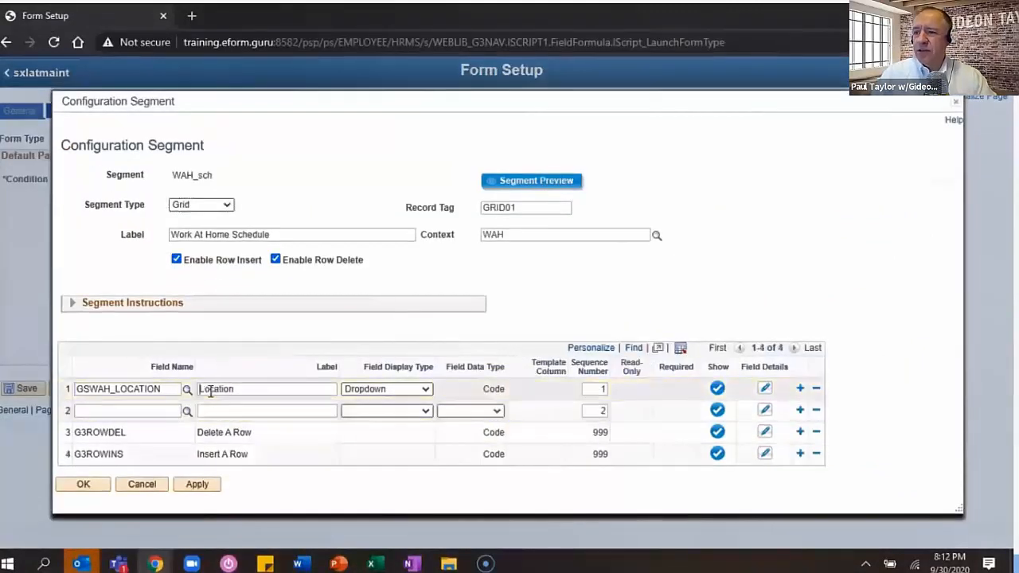
pyautogui.write('Whe')
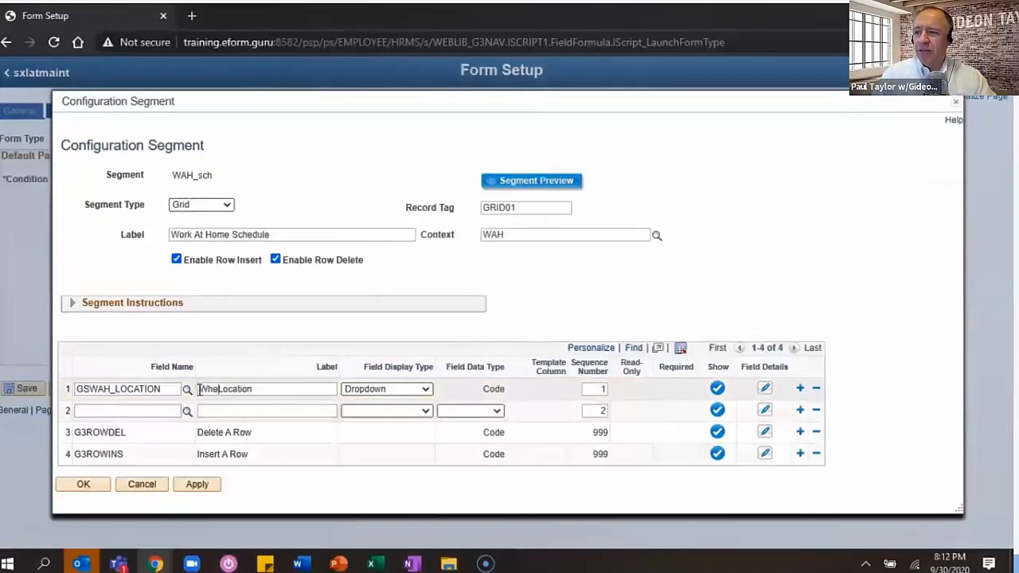
pyautogui.press('BackSpace')
pyautogui.press('BackSpace')
pyautogui.write('ork')
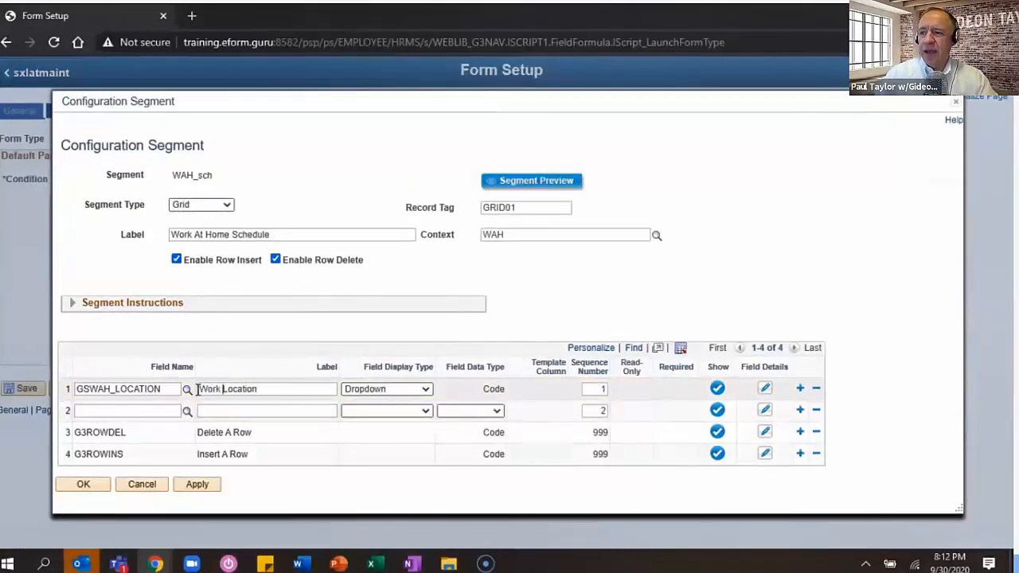
# - Set the new row's field to DAYCD, replacing an initial DAYOFWK pick
pyautogui.click(156, 410)
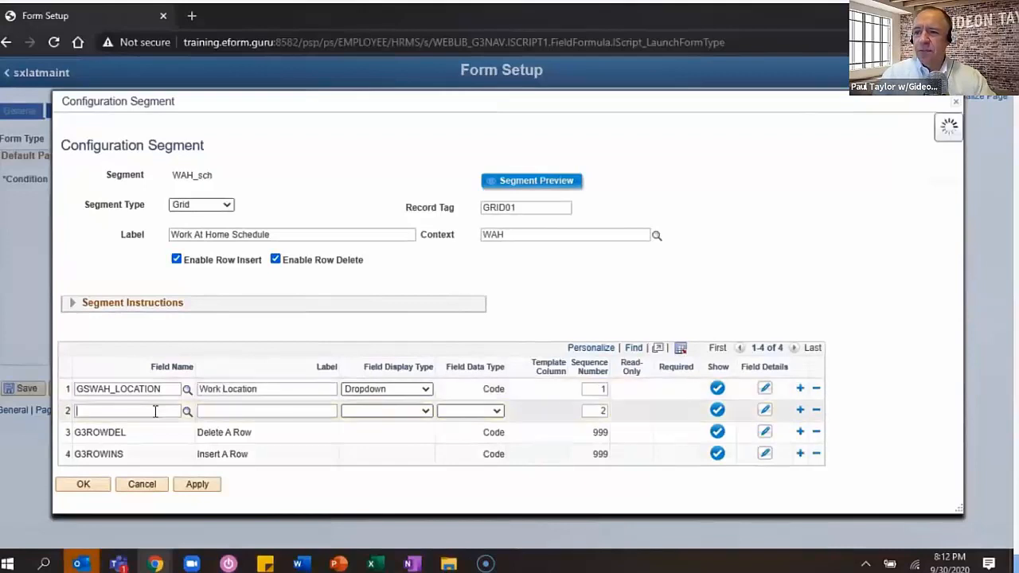
pyautogui.write('DAY')
pyautogui.press('Tab')
pyautogui.press('Return')
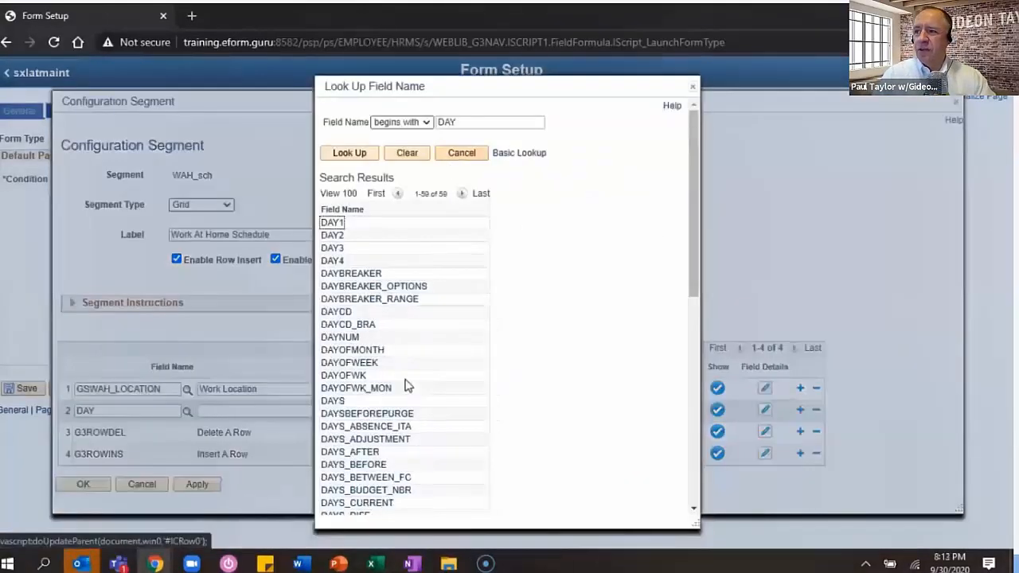
pyautogui.click(354, 377)
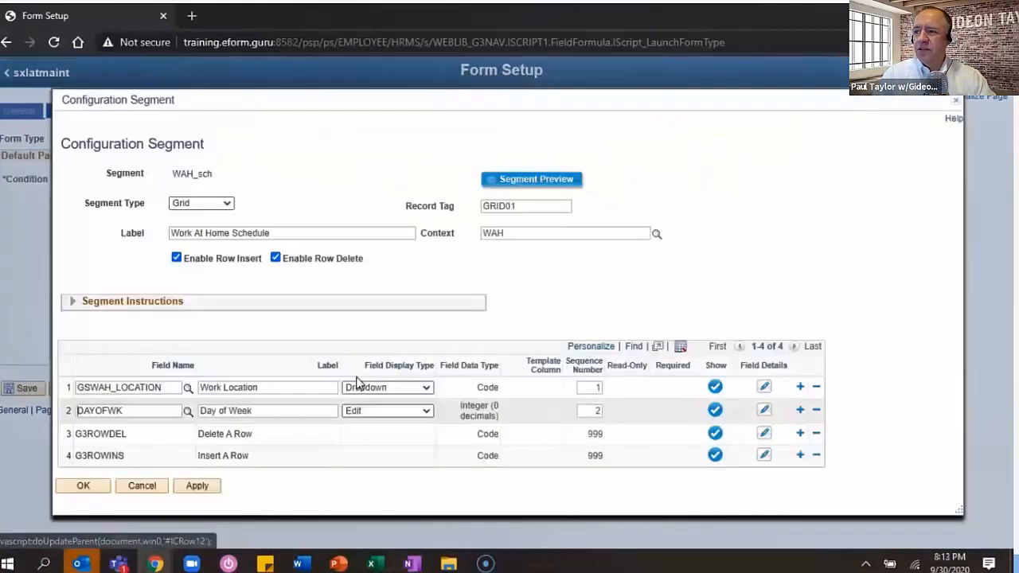
pyautogui.click(188, 410)
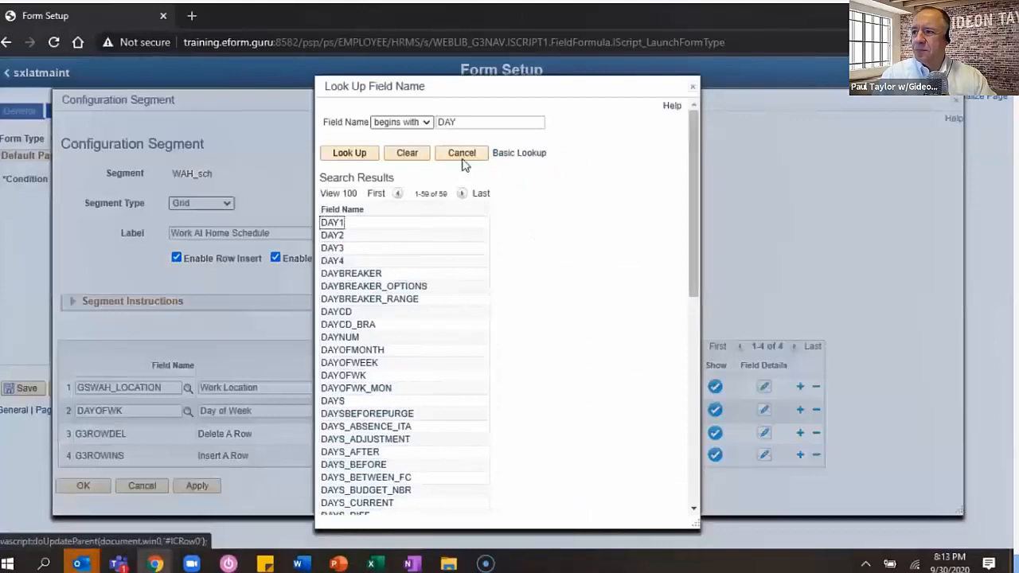
pyautogui.click(340, 312)
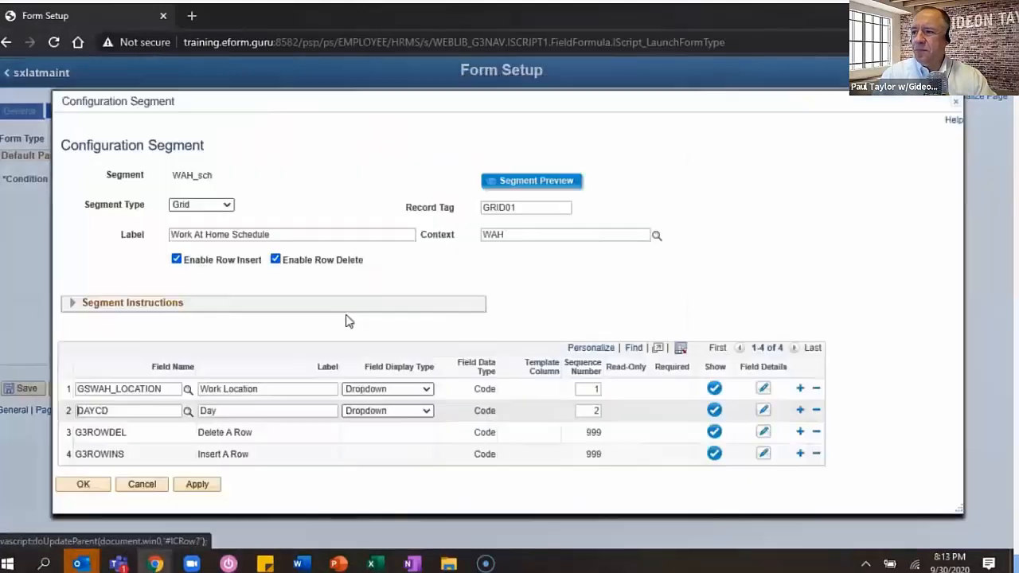
pyautogui.click(762, 410)
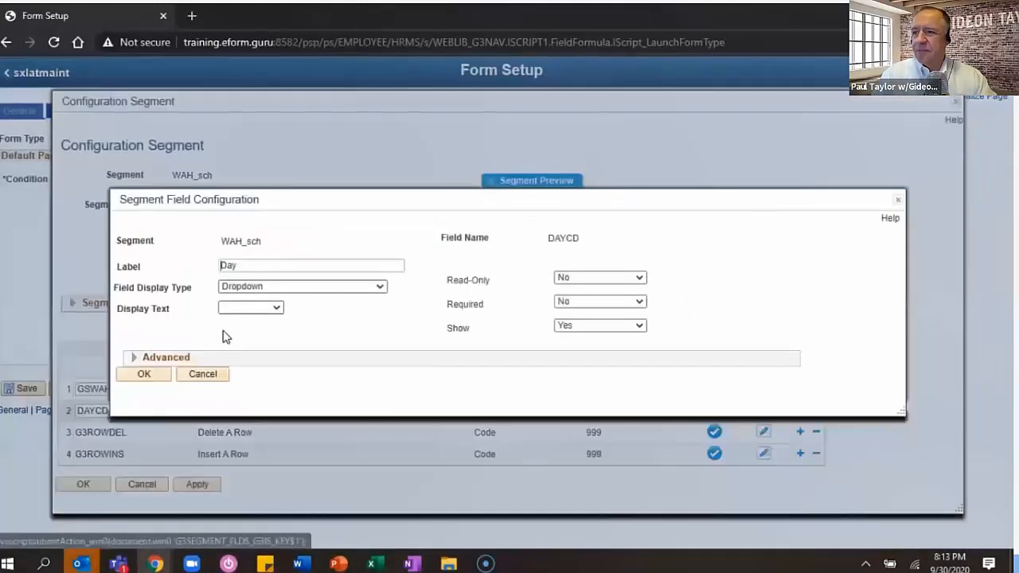
# - Confirm the Day dropdown, then add WAH From Time and WAH To Time fields with Time display
pyautogui.click(143, 374)
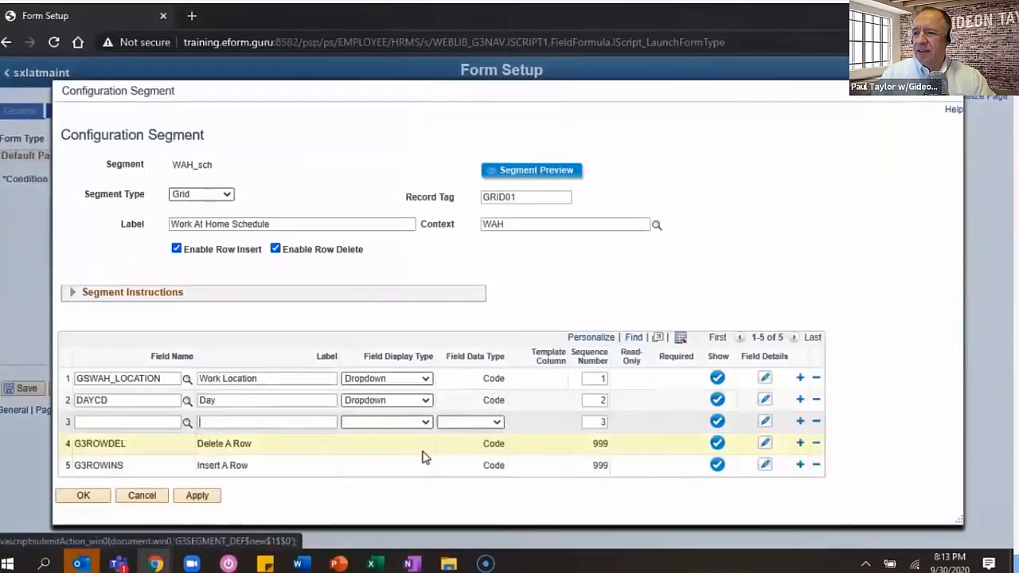
pyautogui.click(277, 422)
pyautogui.write('WAH ')
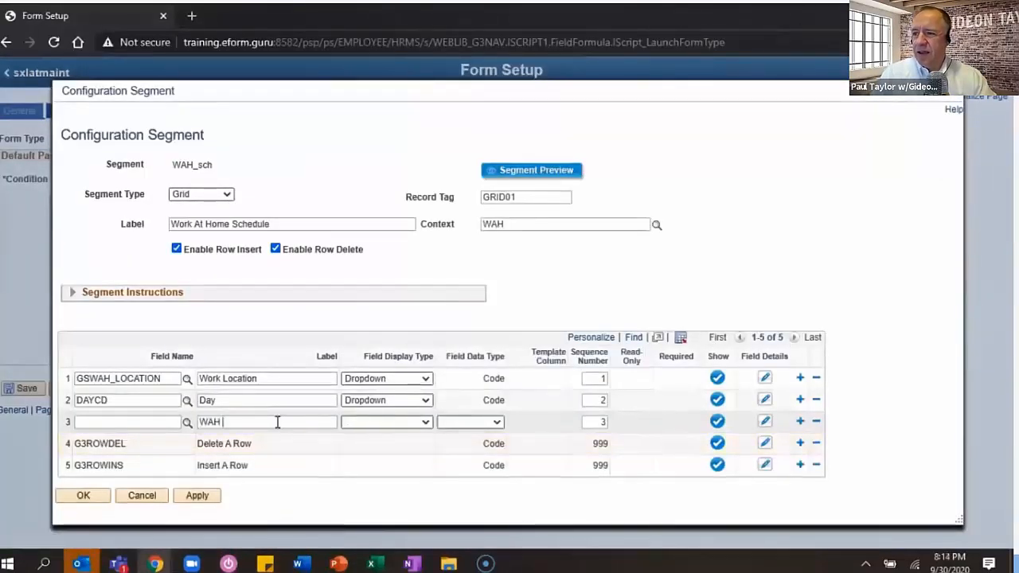
pyautogui.write('From Time')
pyautogui.press('Tab')
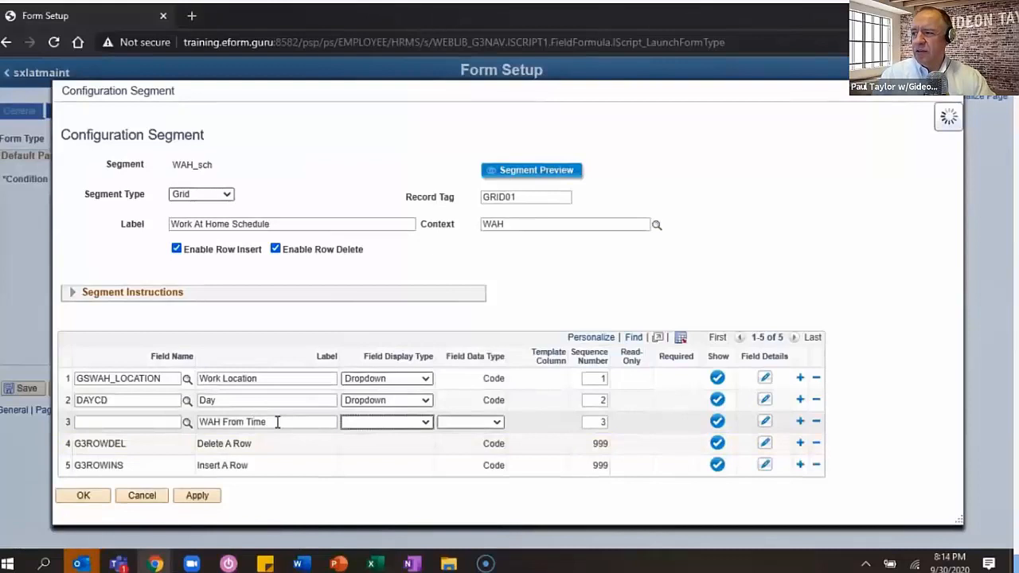
pyautogui.click(260, 432)
pyautogui.write('W')
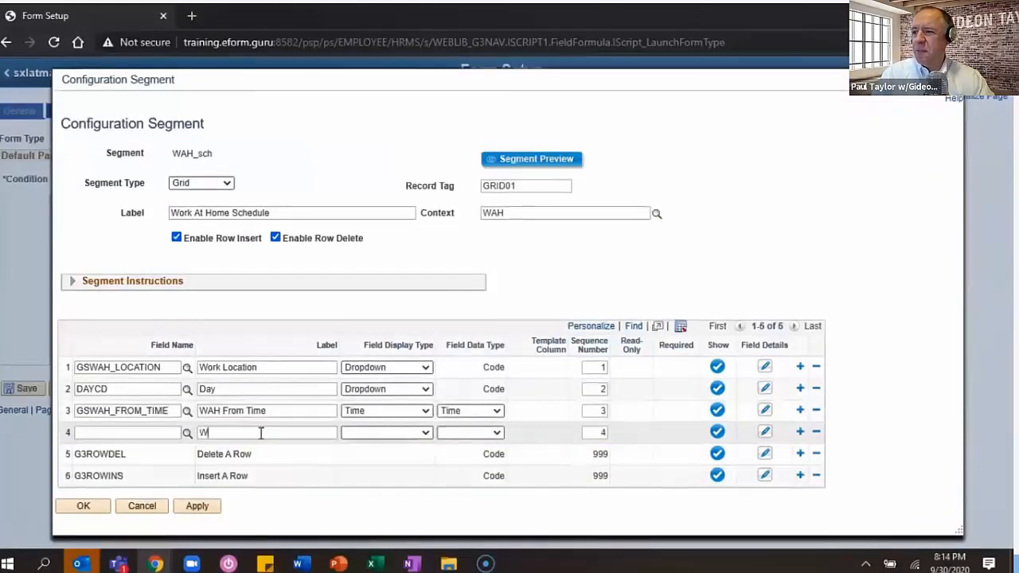
pyautogui.write('AH To Time')
pyautogui.press('Tab')
pyautogui.click(368, 434)
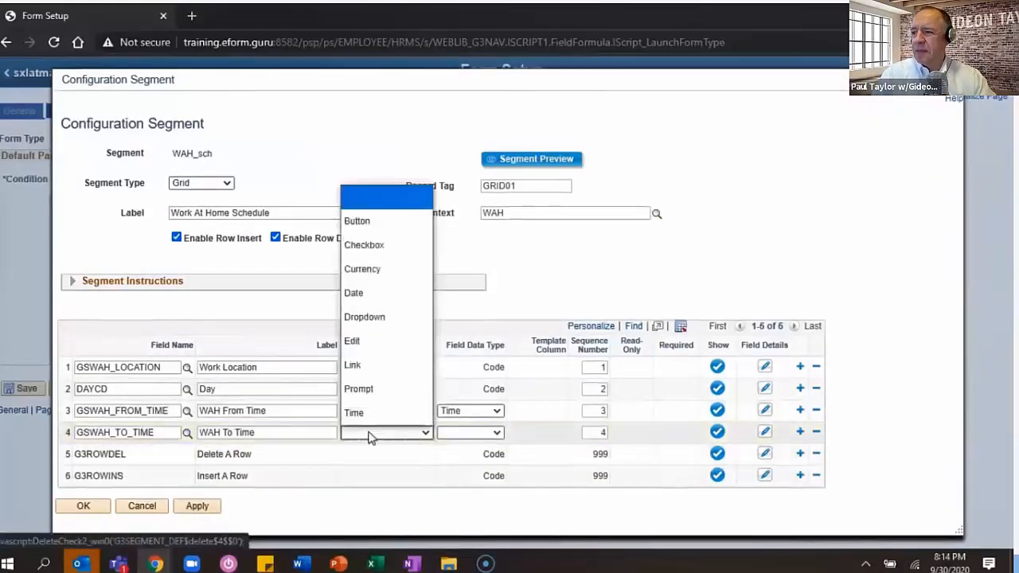
pyautogui.click(353, 413)
# - Add a COMMENTS field as the fifth grid row and accept the grid
pyautogui.click(800, 432)
pyautogui.write('comments')
pyautogui.press('Tab')
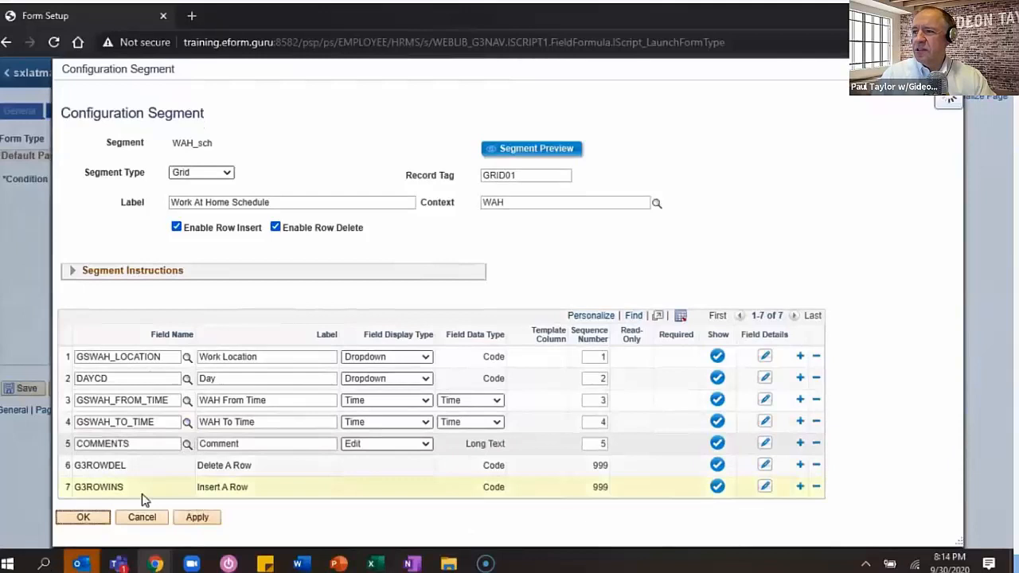
pyautogui.click(83, 516)
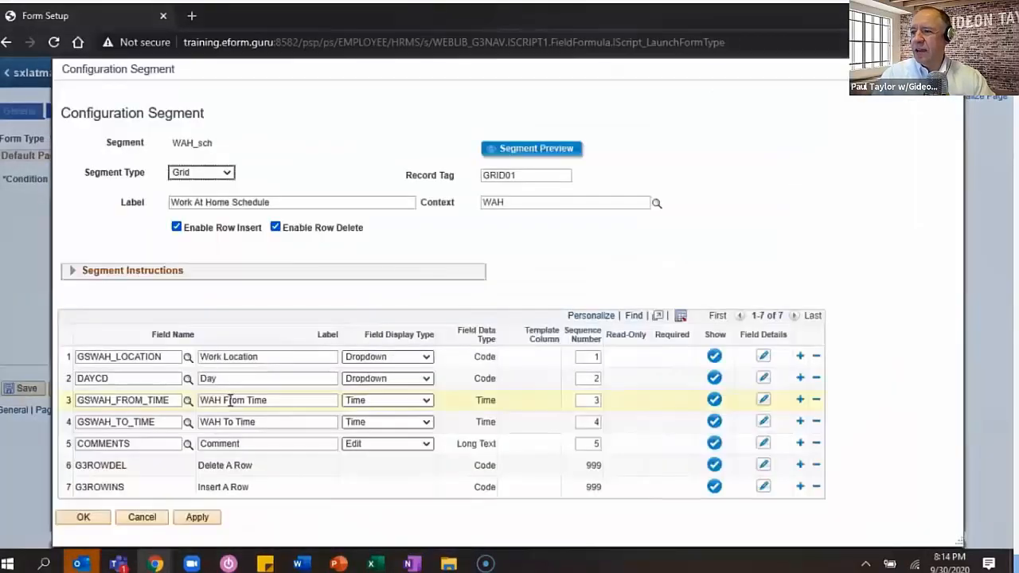
# - Rename the time labels to Schedule From Time and Schedule To Time
pyautogui.doubleClick(213, 401)
pyautogui.write('Schedule')
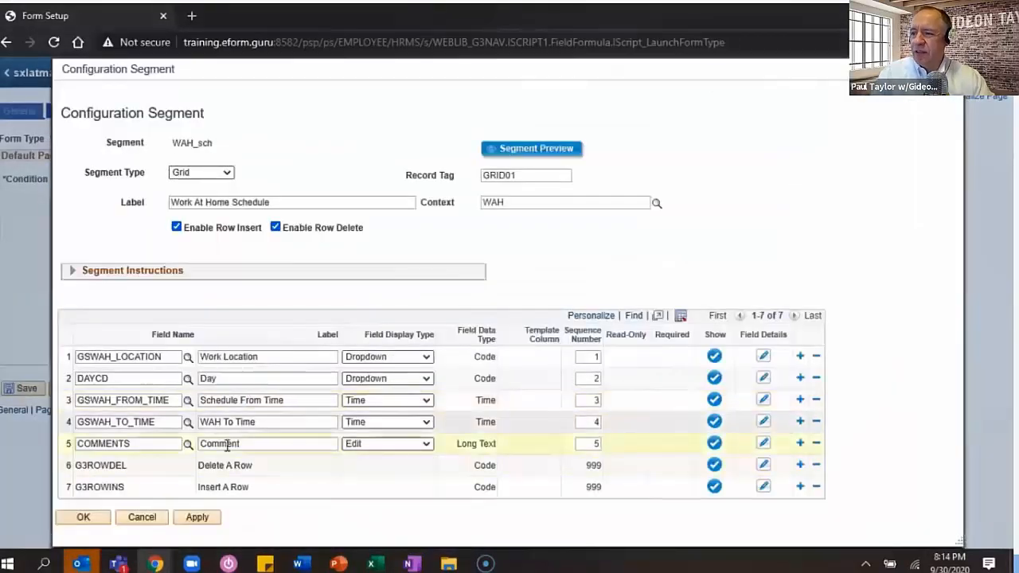
pyautogui.doubleClick(208, 422)
pyautogui.write('Schedule')
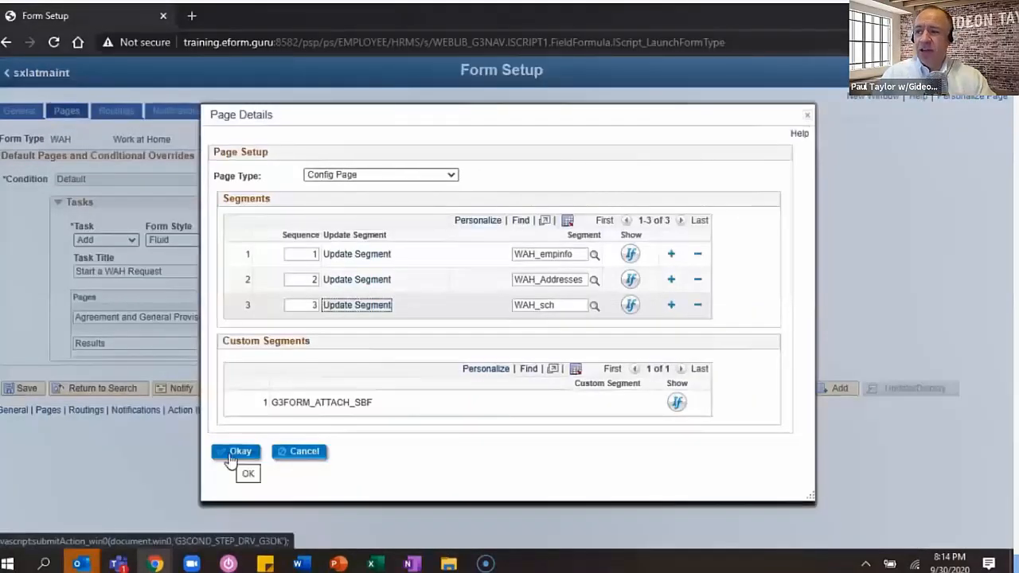
# - Start a display condition for the schedule segment using GSWAH_STATE as its source
pyautogui.click(236, 452)
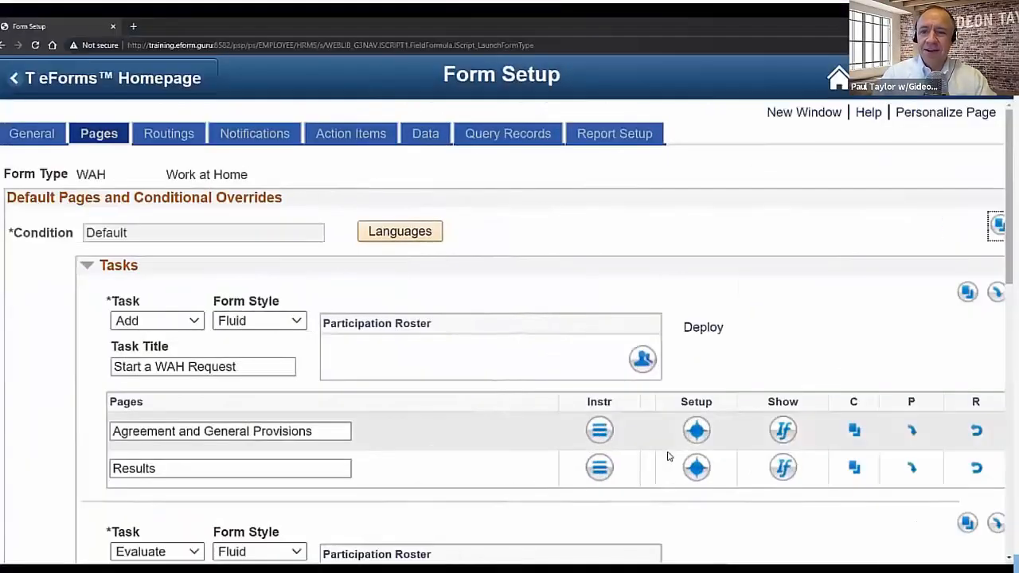
pyautogui.click(655, 418)
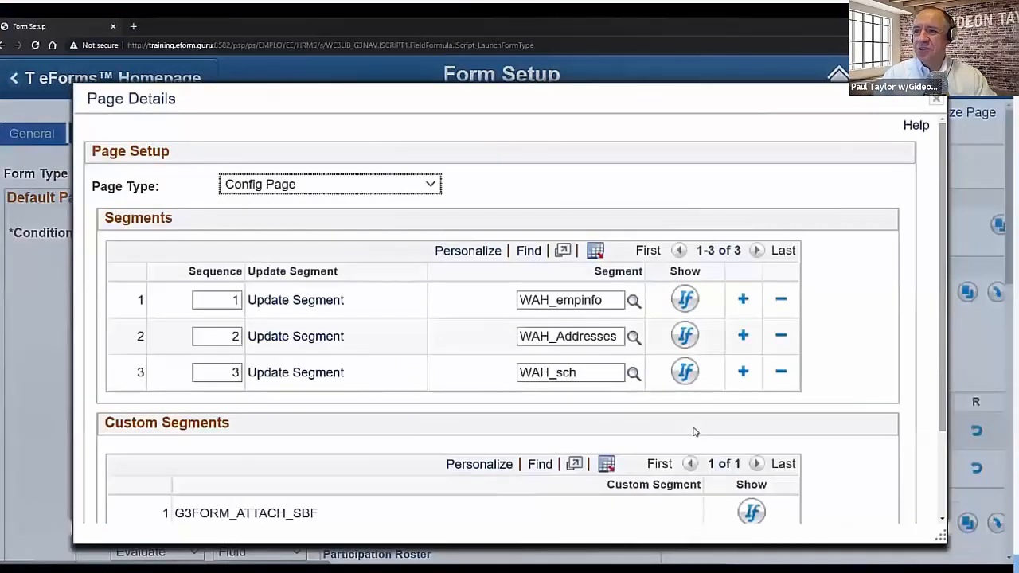
pyautogui.click(684, 372)
pyautogui.click(600, 353)
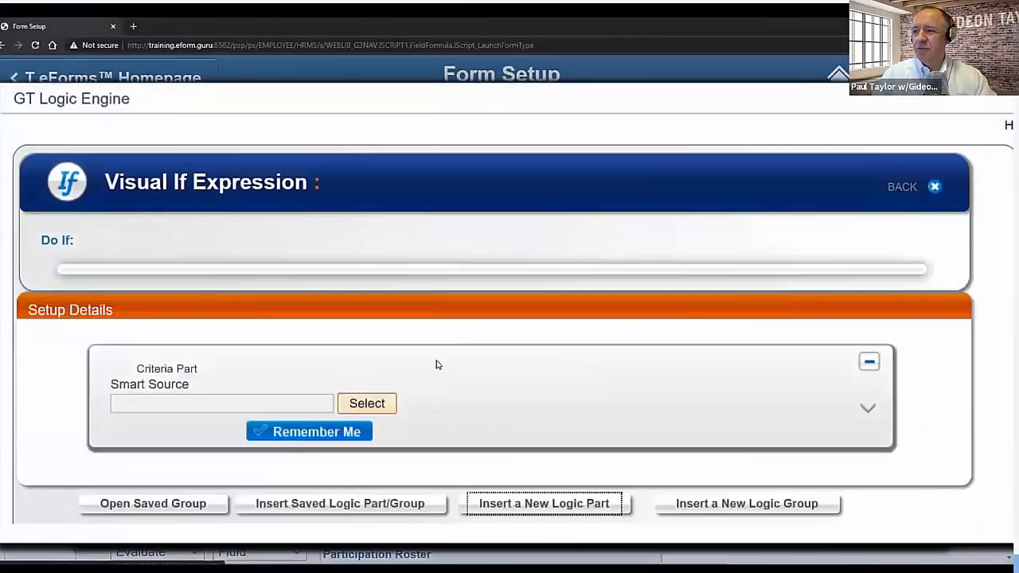
pyautogui.click(383, 405)
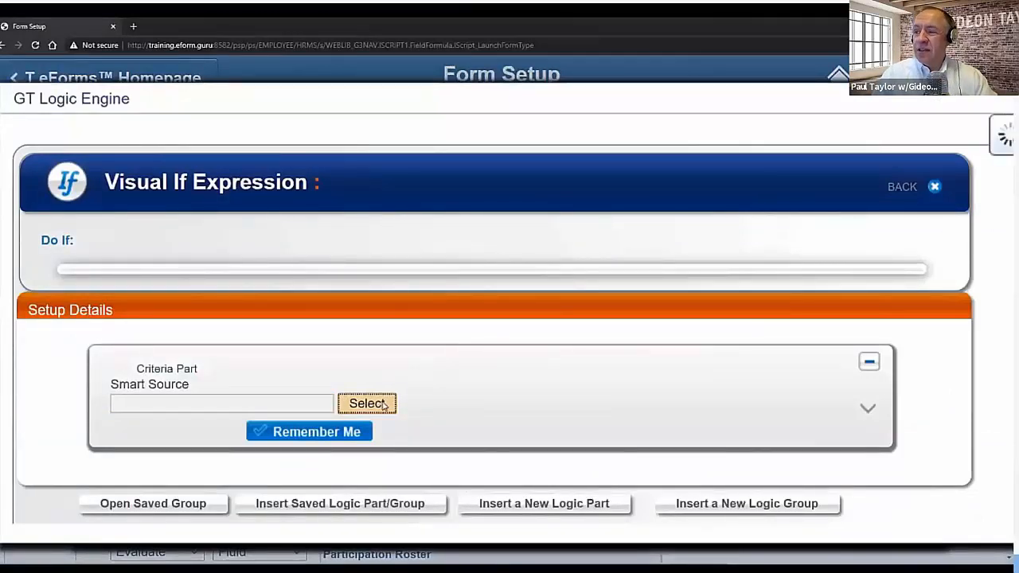
pyautogui.write('GSWAH_STATE')
pyautogui.press('Return')
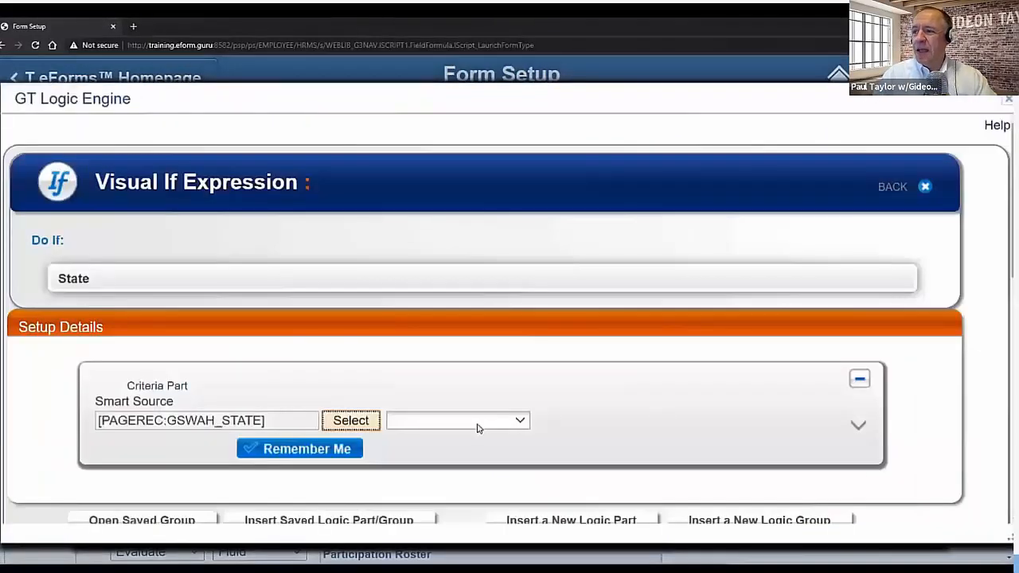
# - Set the condition to 'is Not Empty' and confirm the logic and page details
pyautogui.click(478, 421)
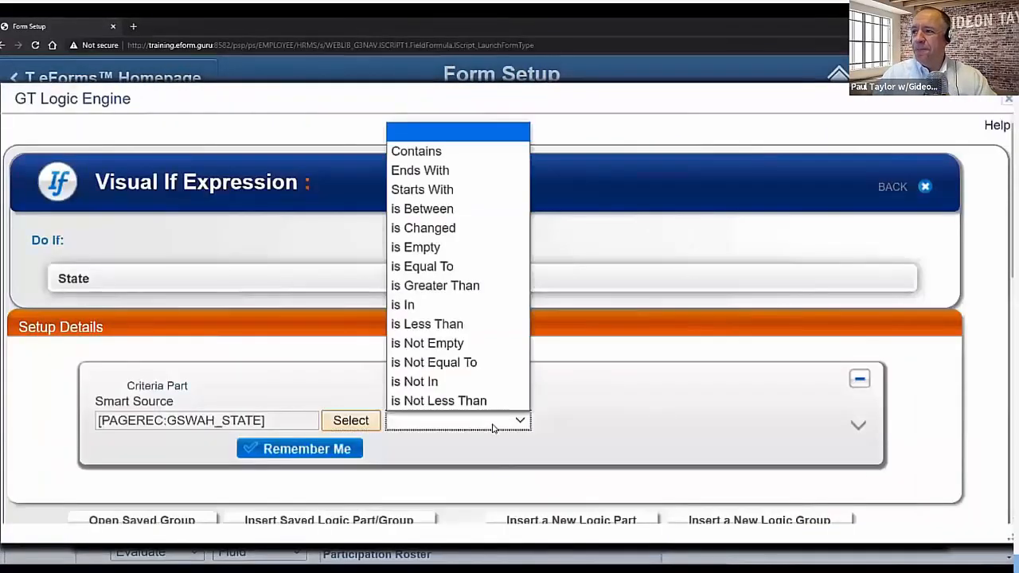
pyautogui.click(445, 344)
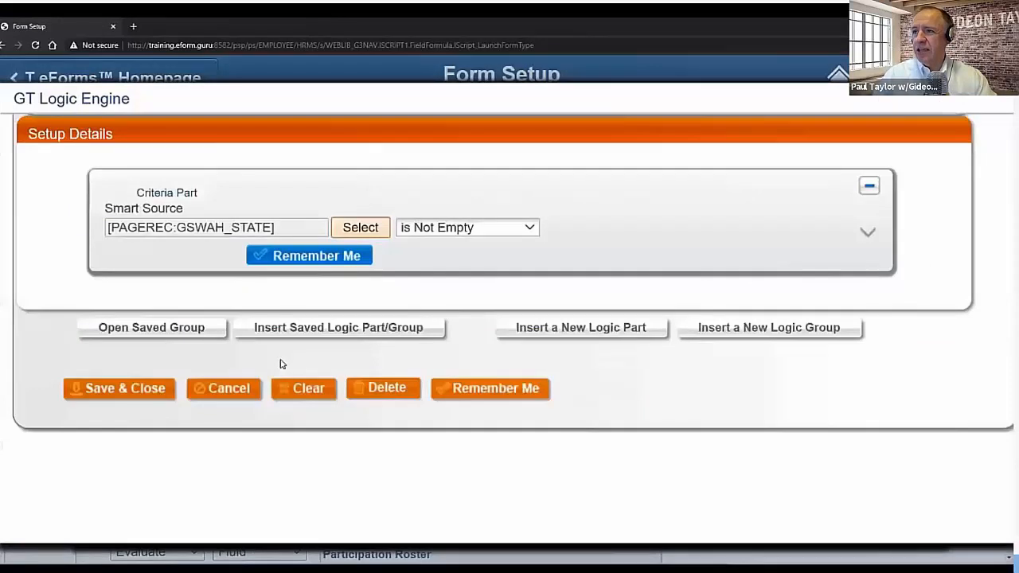
pyautogui.click(163, 390)
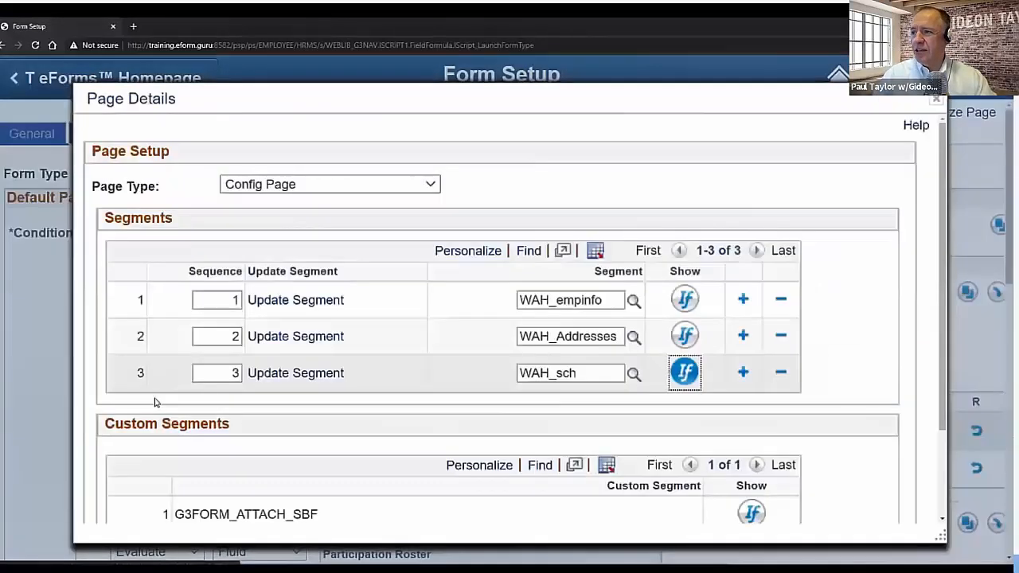
pyautogui.scroll(-3, 156, 402)
pyautogui.click(141, 470)
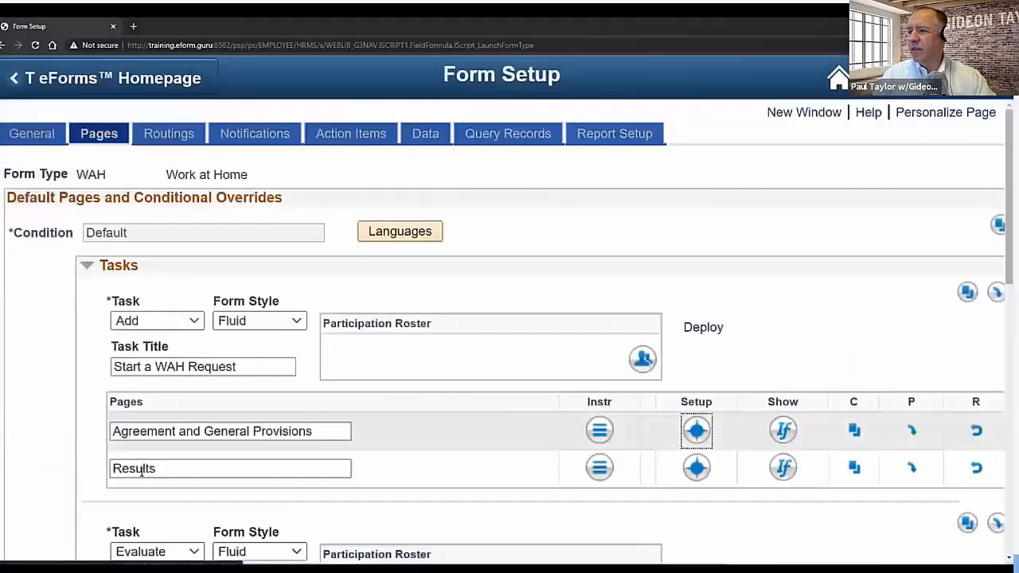
pyautogui.click(72, 447)
pyautogui.scroll(-1, 73, 446)
pyautogui.scroll(-8, 69, 445)
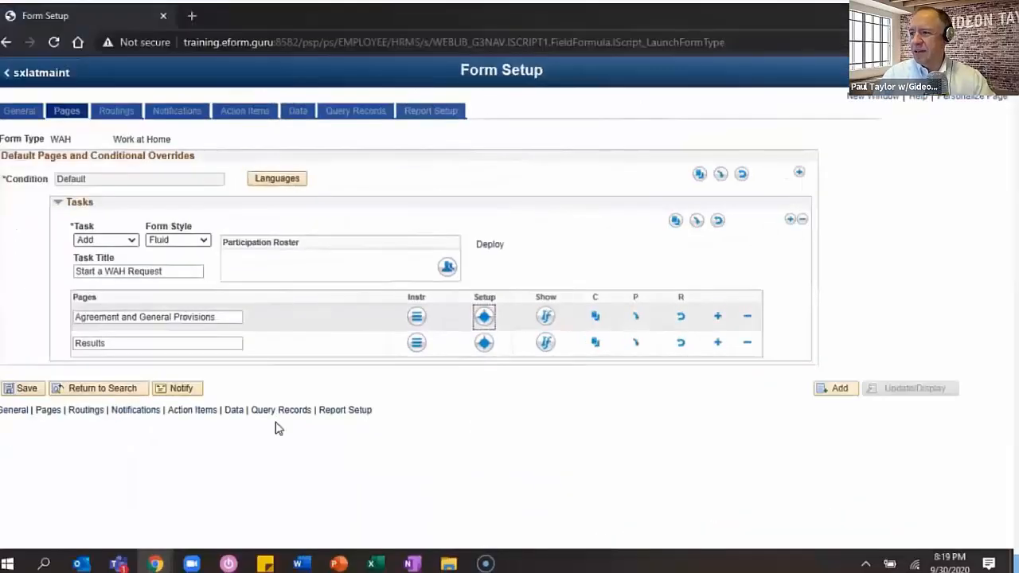
pyautogui.click(417, 317)
# - Turn on Show Blocks, insert a two-column table, and upload the logo into its left cell
pyautogui.click(585, 230)
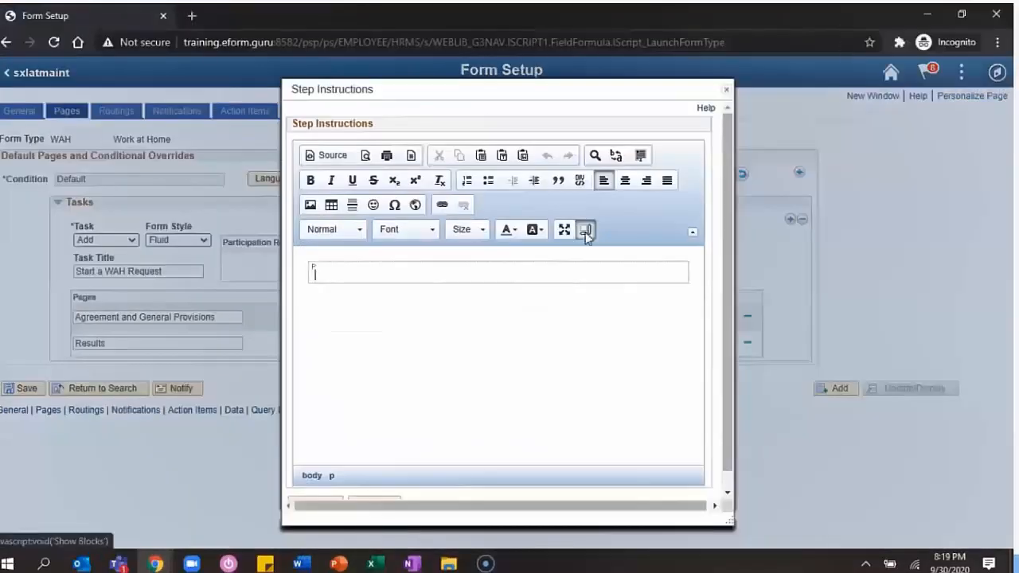
pyautogui.click(331, 206)
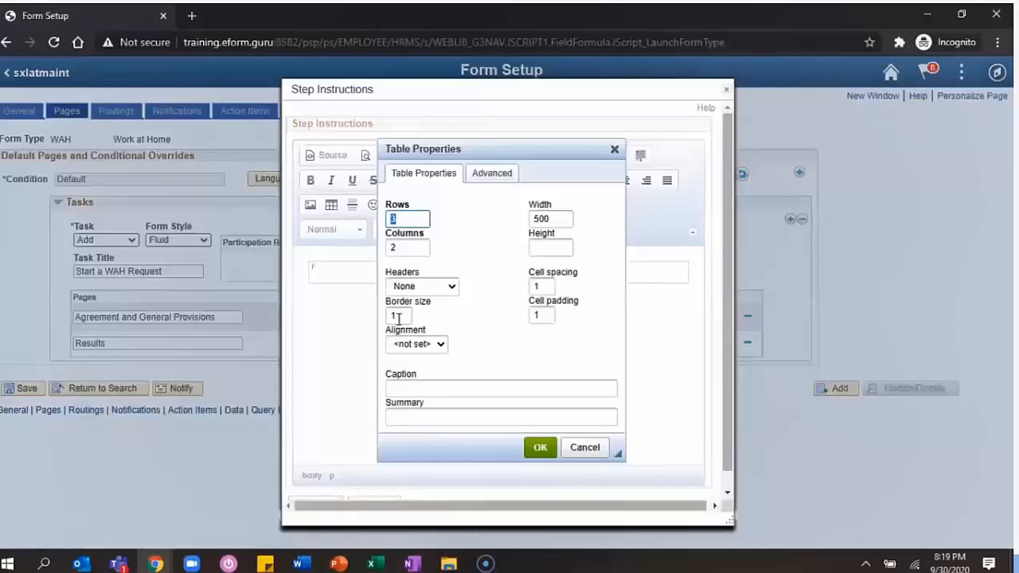
pyautogui.press('Return')
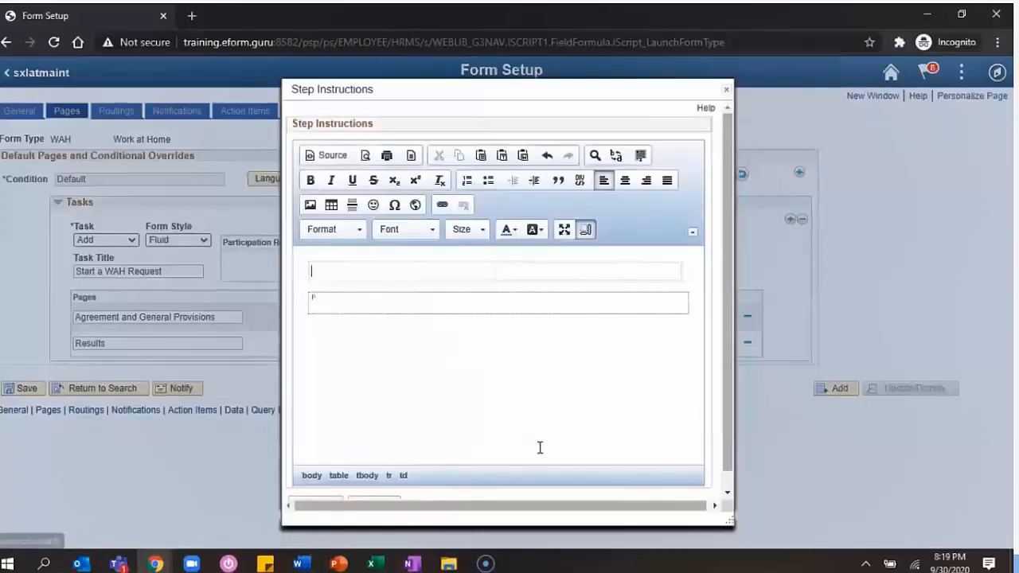
pyautogui.click(310, 206)
pyautogui.scroll(-3, 18, 250)
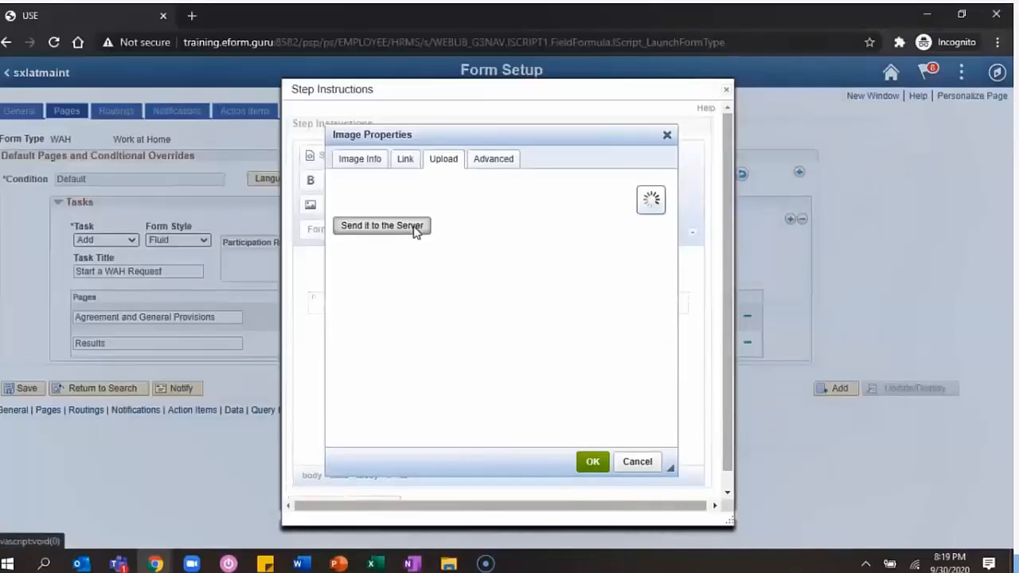
pyautogui.click(413, 229)
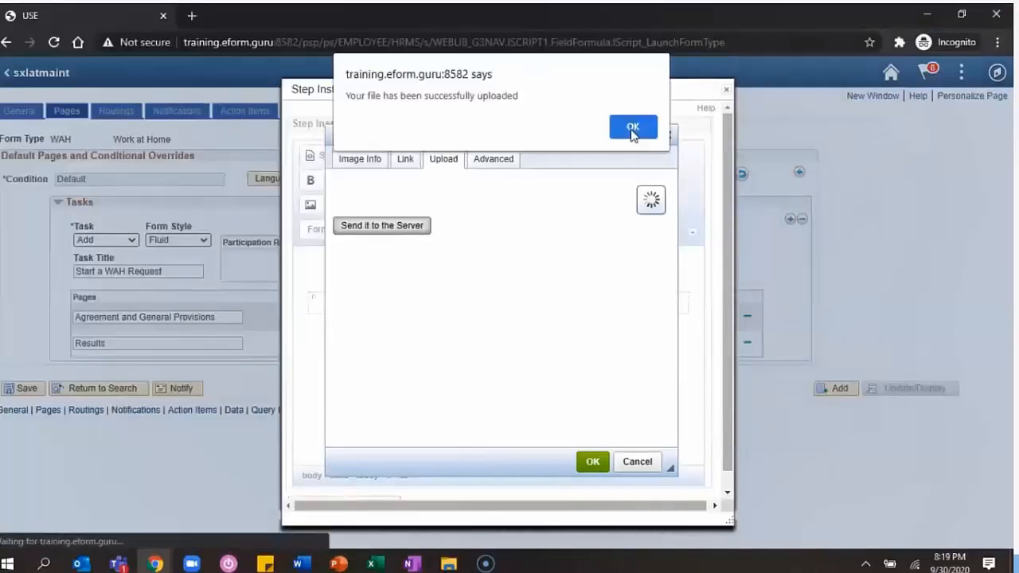
pyautogui.click(633, 128)
pyautogui.click(593, 461)
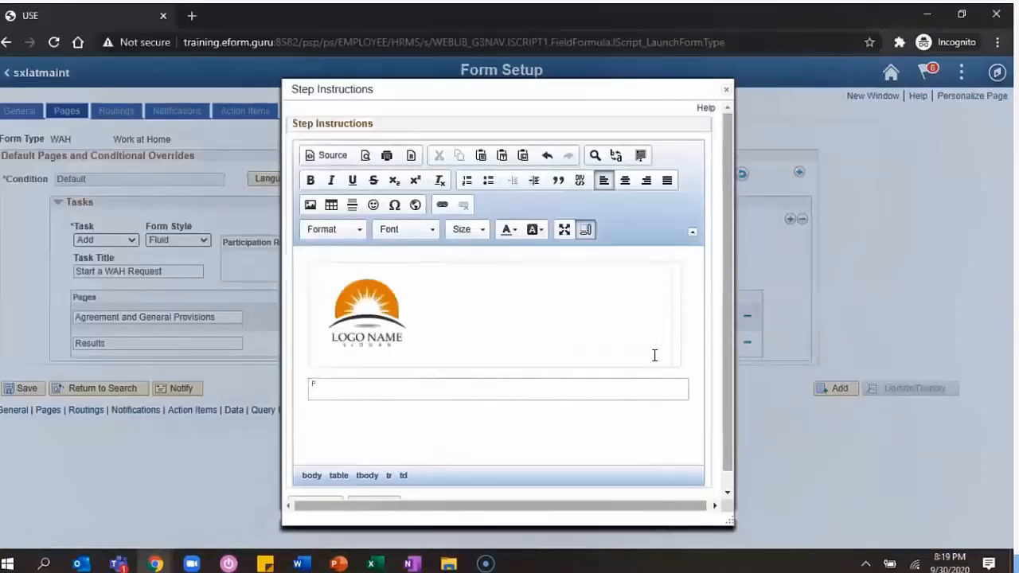
# - Type the two WAH Policy paragraphs into the table's right-hand cell
pyautogui.click(672, 345)
pyautogui.write('All terms set forth in the Work')
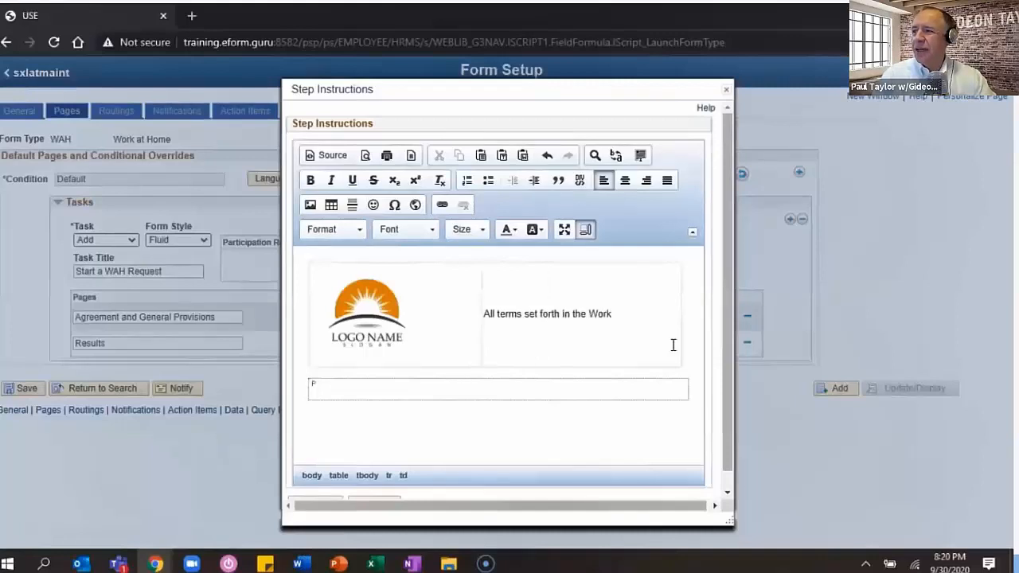
pyautogui.write(' at Home Policy "WAH Policy" are hereby incorporated by reference in this pequest from.')
pyautogui.press('Return')
pyautogui.write('This form shall serve as the guiding program do')
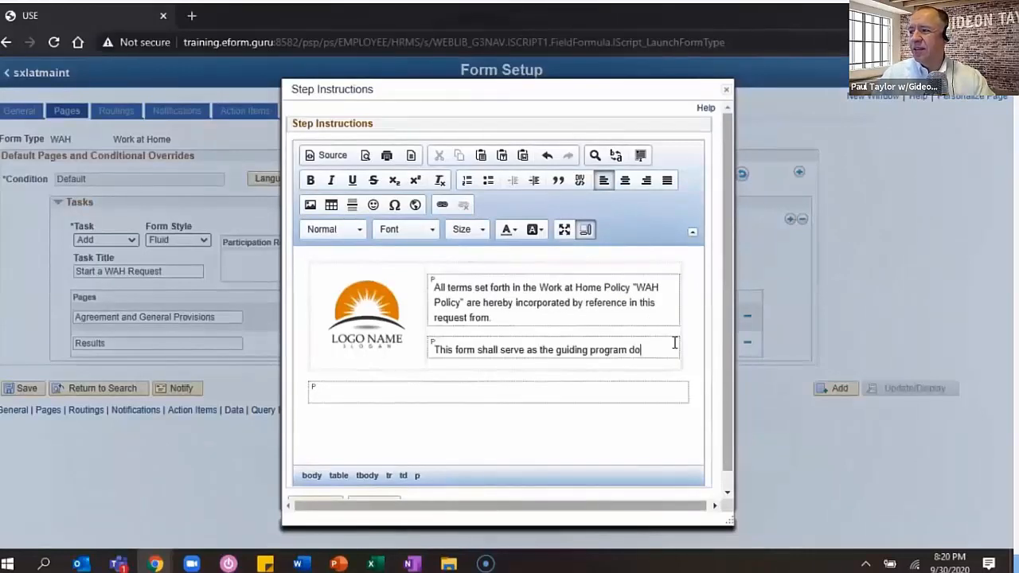
pyautogui.write('cument regardless of which WAH arra')
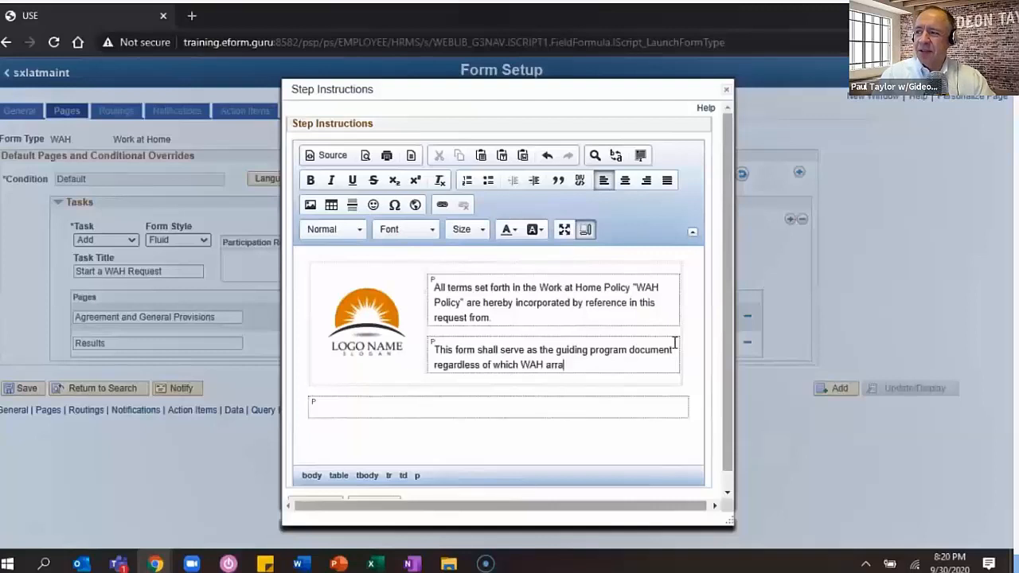
pyautogui.write('ngement or arrangements are utilized by the employee.')
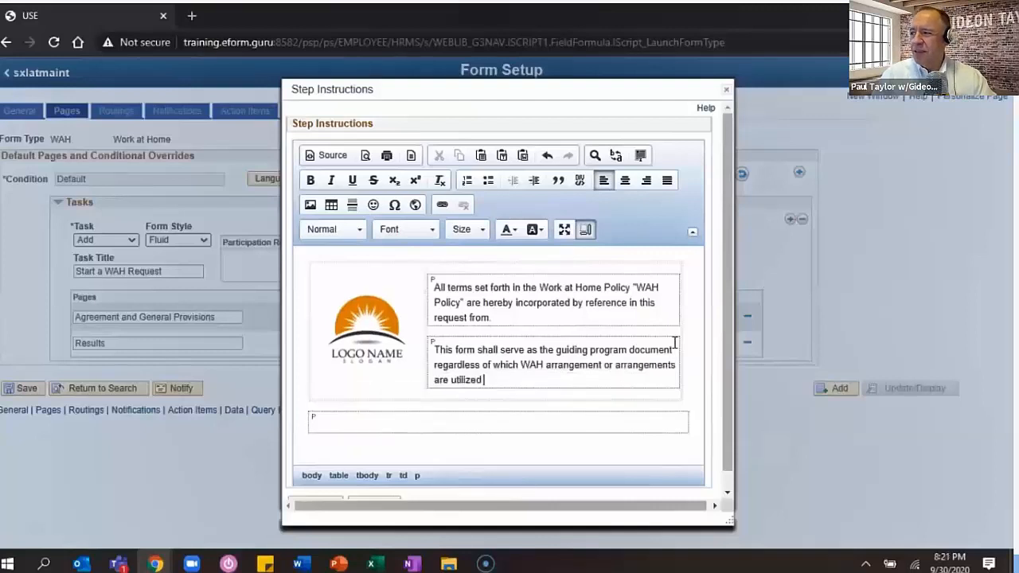
pyautogui.press('Return')
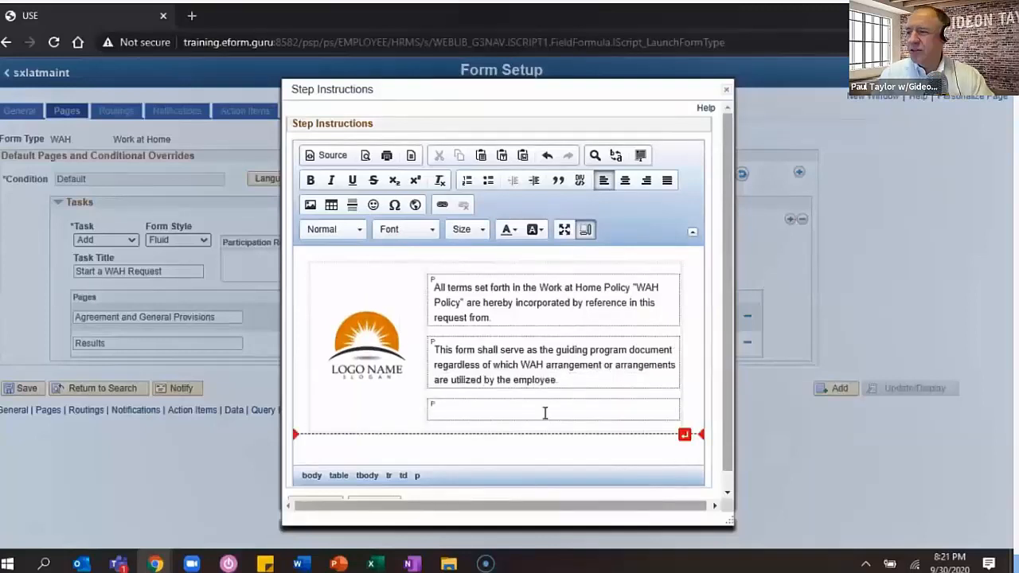
pyautogui.click(301, 564)
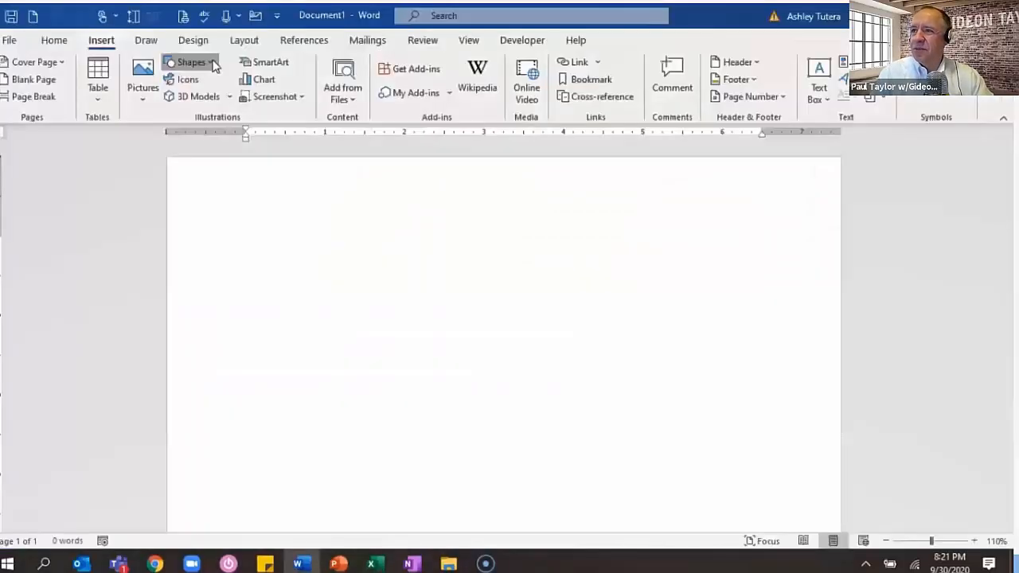
# - Draw a navy rectangle labelled 'Click to View Policy' and resize it wider and shorter
pyautogui.click(213, 67)
pyautogui.click(215, 119)
pyautogui.moveTo(311, 250); pyautogui.dragTo(423, 283)
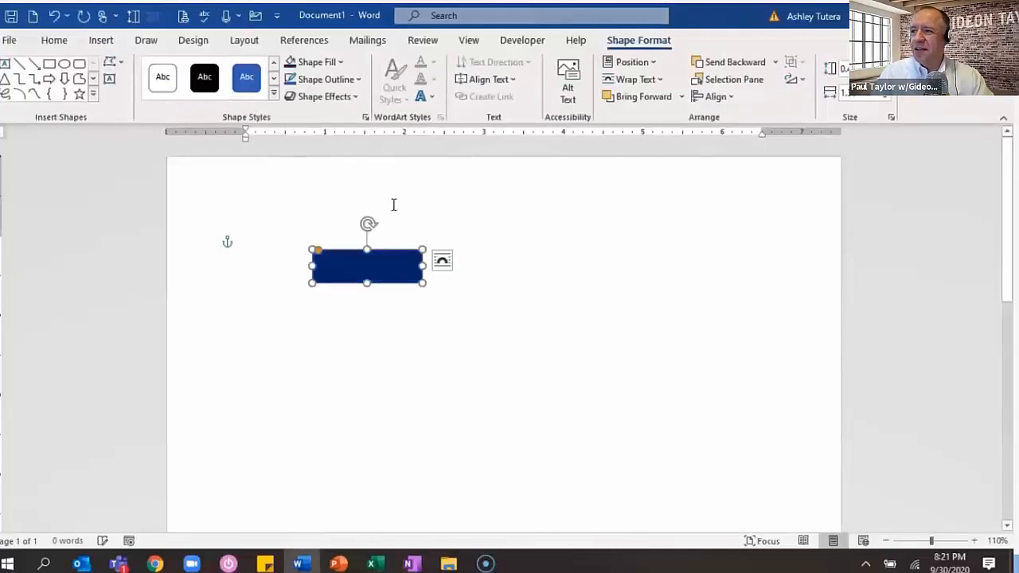
pyautogui.write('Click to View Policy')
pyautogui.moveTo(423, 283); pyautogui.dragTo(458, 277)
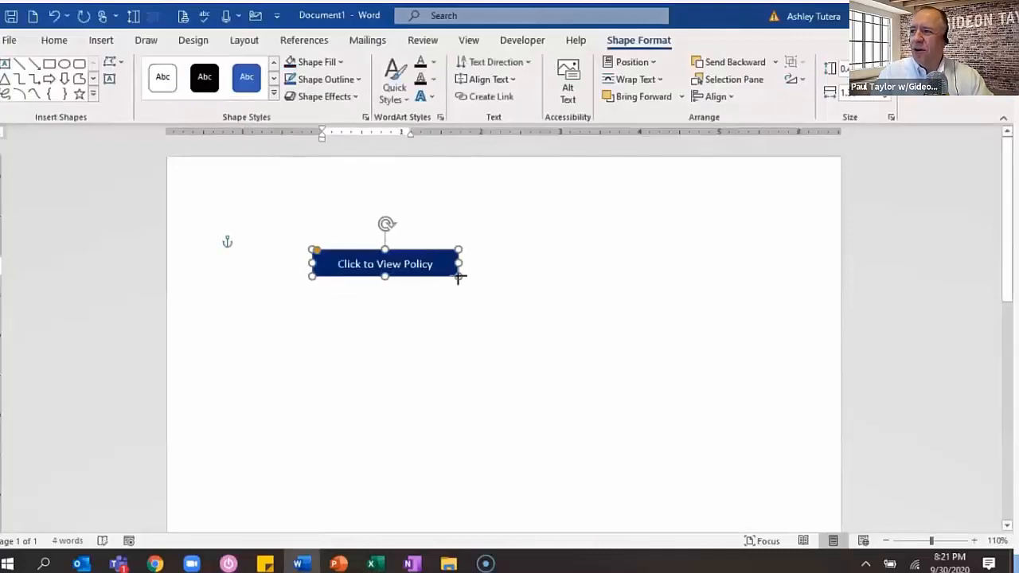
pyautogui.click(430, 302)
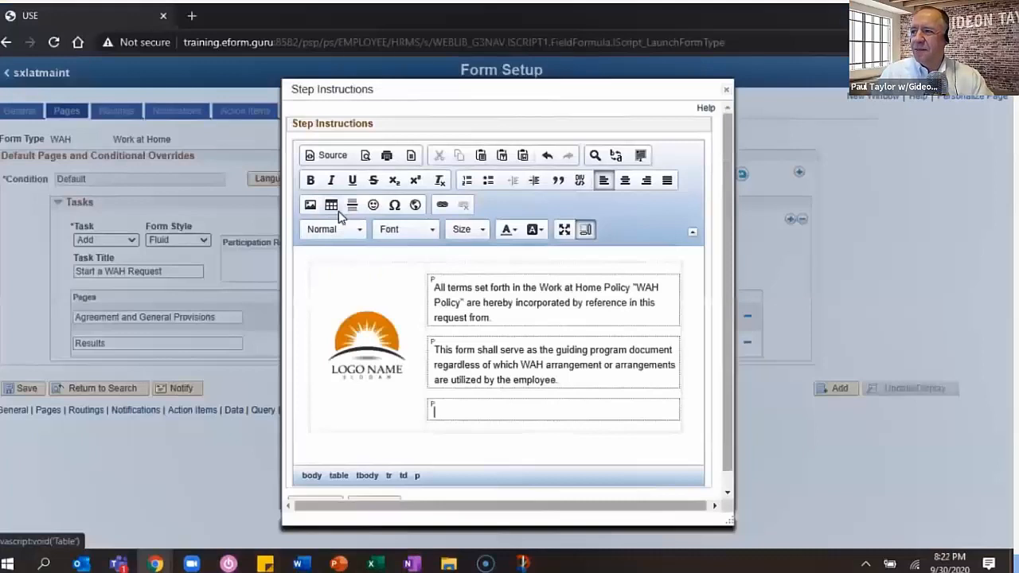
# - Insert Policy Button.png under the policy text, centred, with width 150
pyautogui.click(311, 206)
pyautogui.click(434, 164)
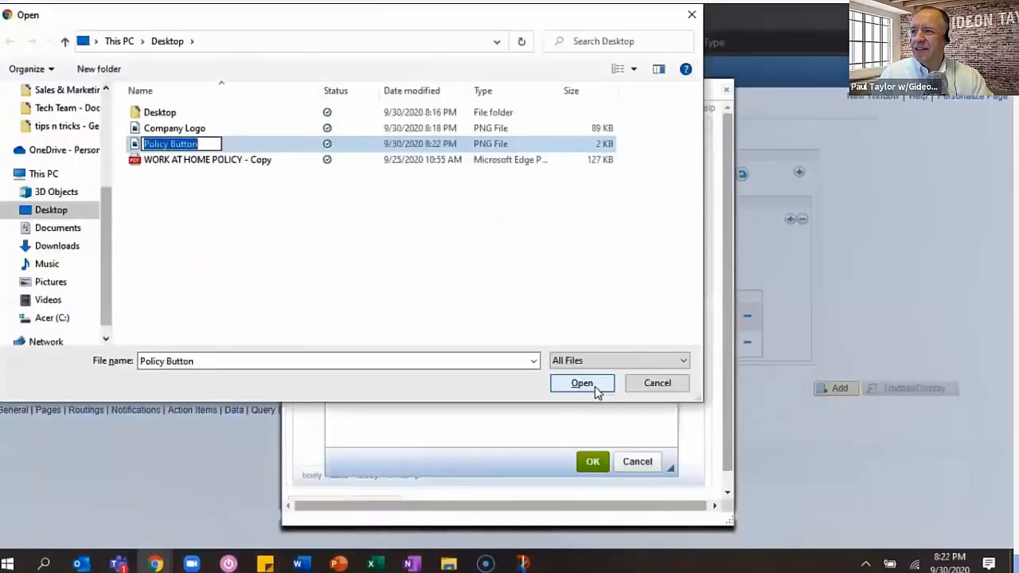
pyautogui.click(593, 387)
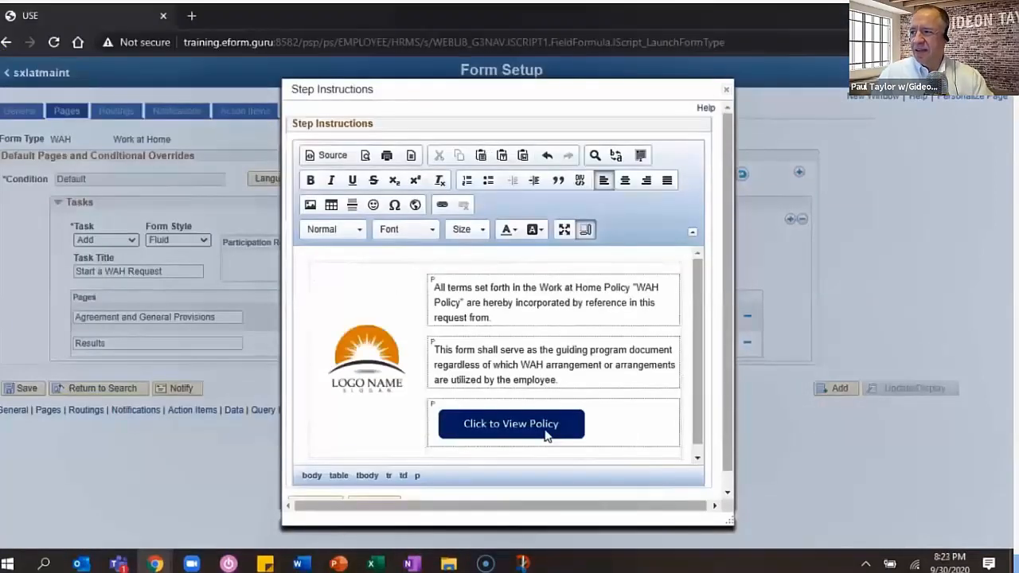
pyautogui.click(546, 434)
pyautogui.click(625, 180)
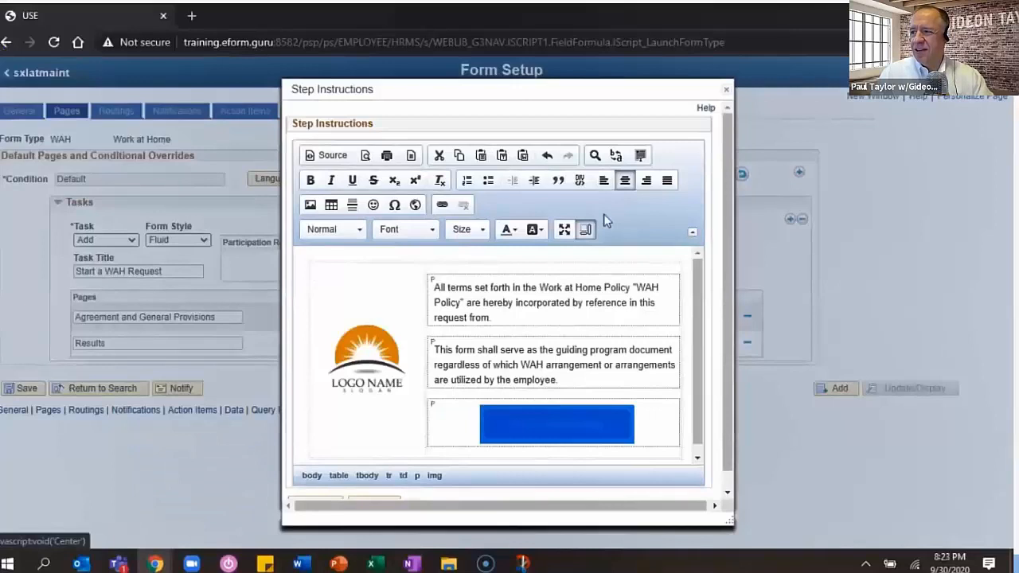
pyautogui.doubleClick(379, 273)
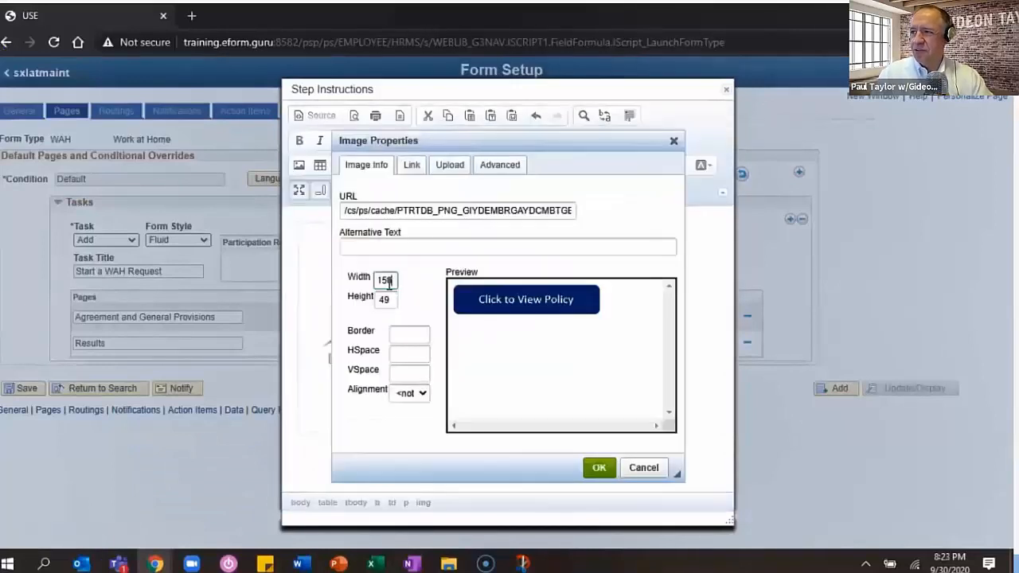
pyautogui.write('0')
pyautogui.press('Tab')
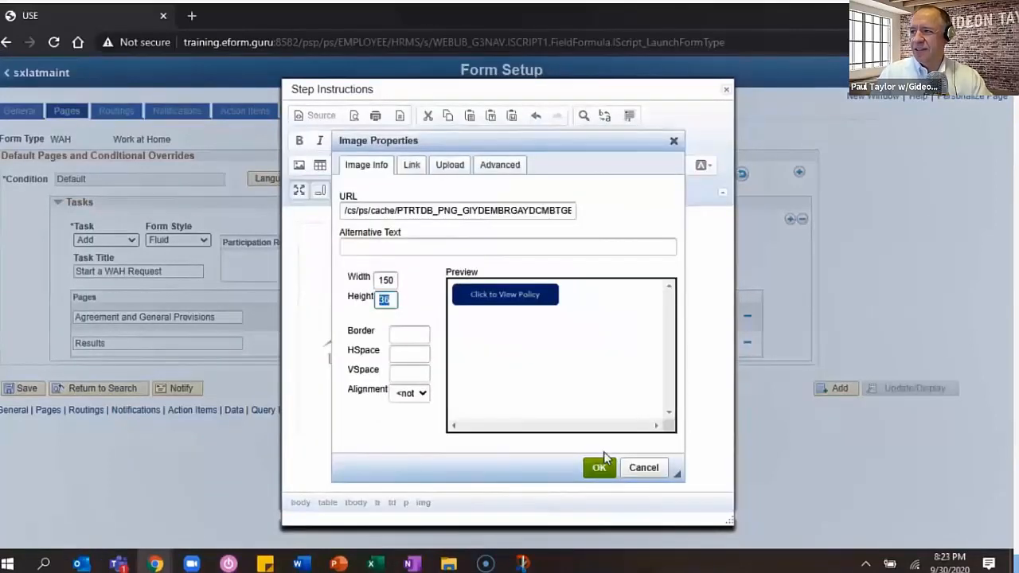
pyautogui.click(598, 467)
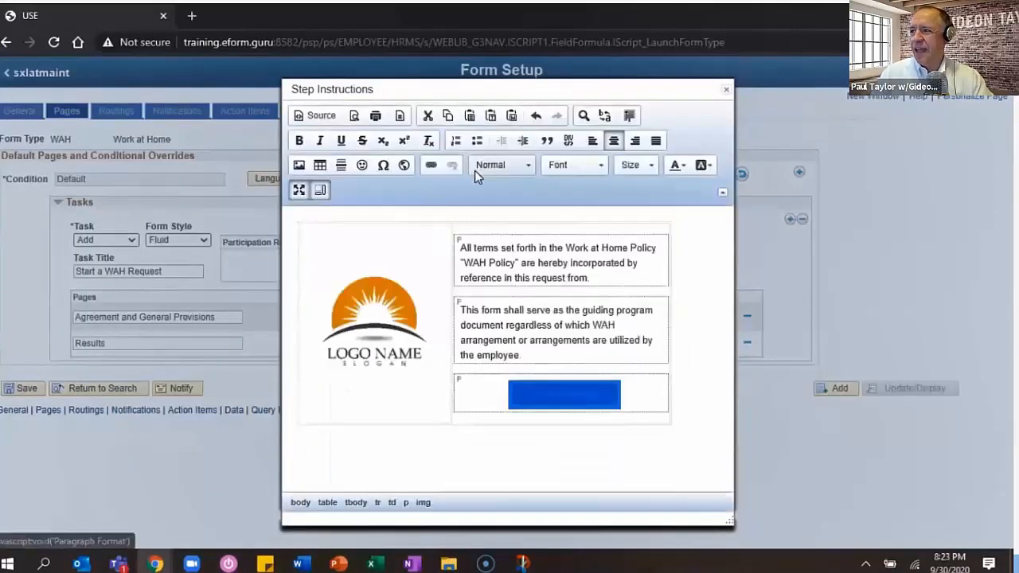
# - Link the button image to open in a New Window (_blank) and save the form
pyautogui.click(431, 165)
pyautogui.click(445, 209)
pyautogui.click(437, 256)
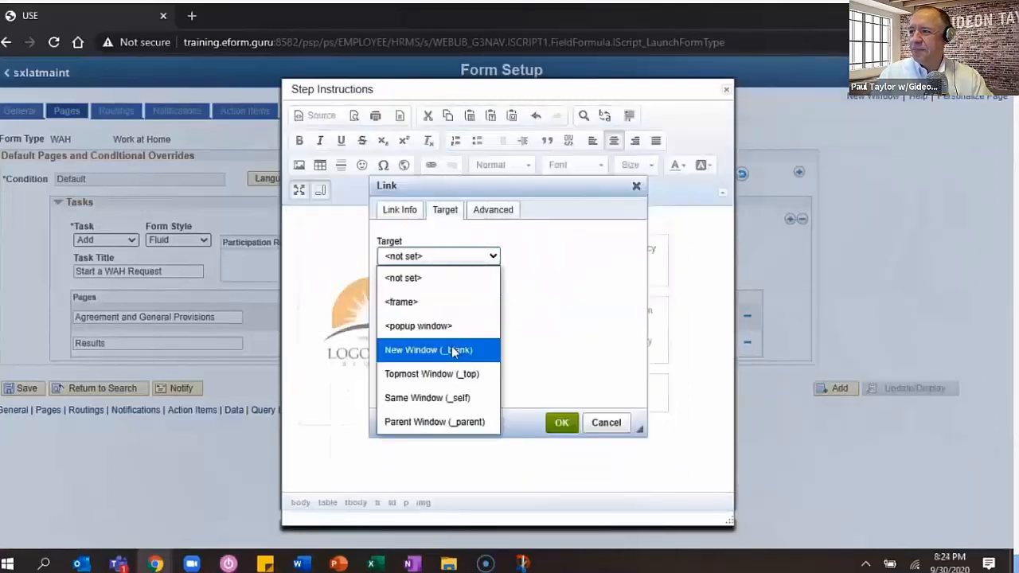
pyautogui.click(451, 350)
pyautogui.click(561, 422)
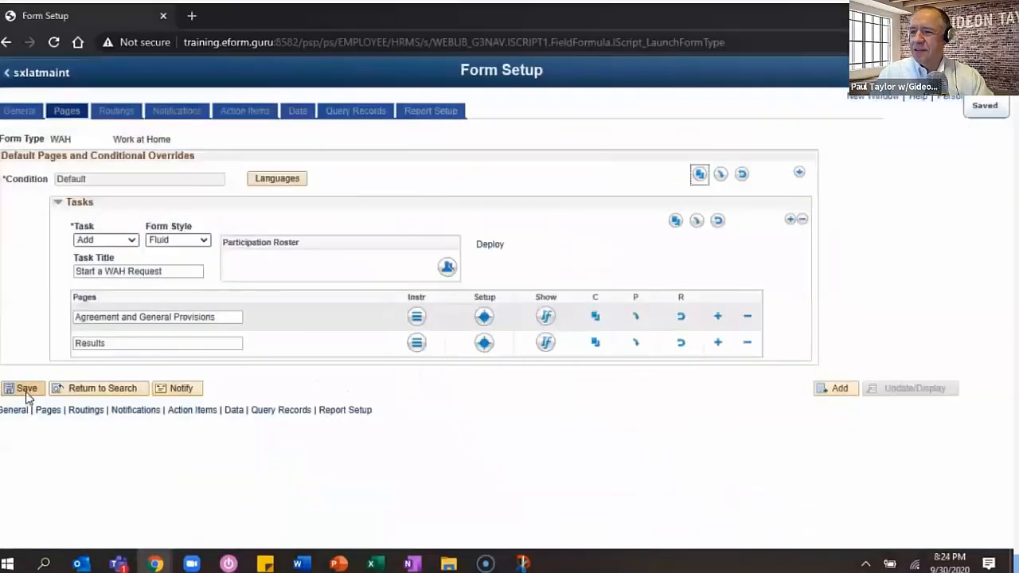
pyautogui.click(23, 388)
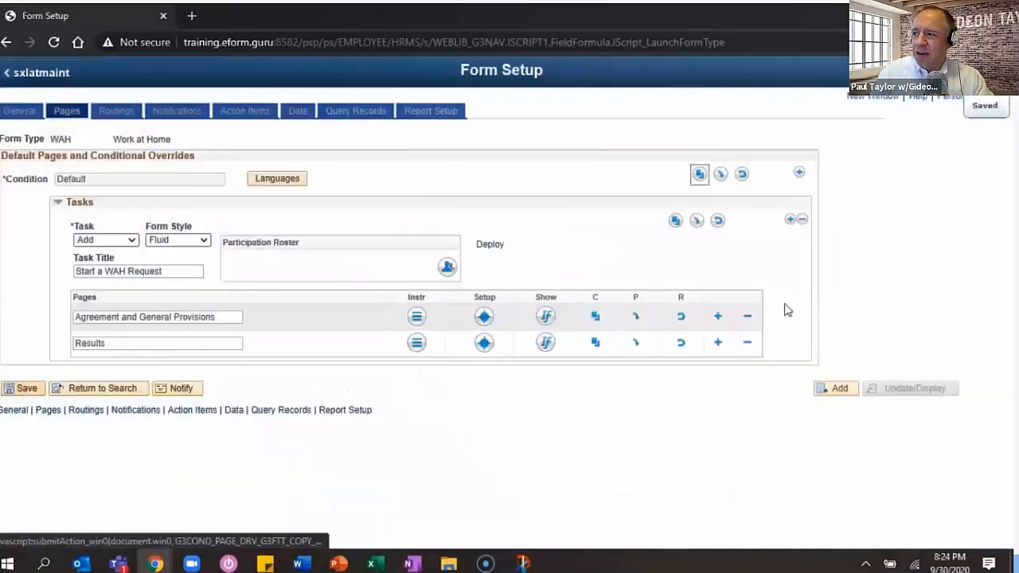
# - Add a second task with the first task's pages pasted in, set to Evaluate
pyautogui.click(789, 220)
pyautogui.click(697, 381)
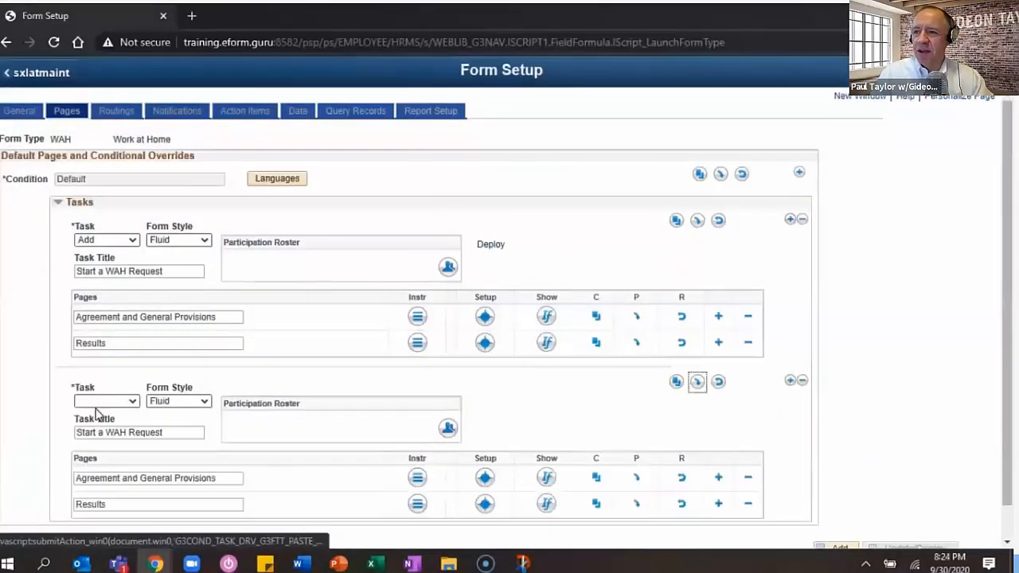
pyautogui.click(107, 401)
pyautogui.click(96, 456)
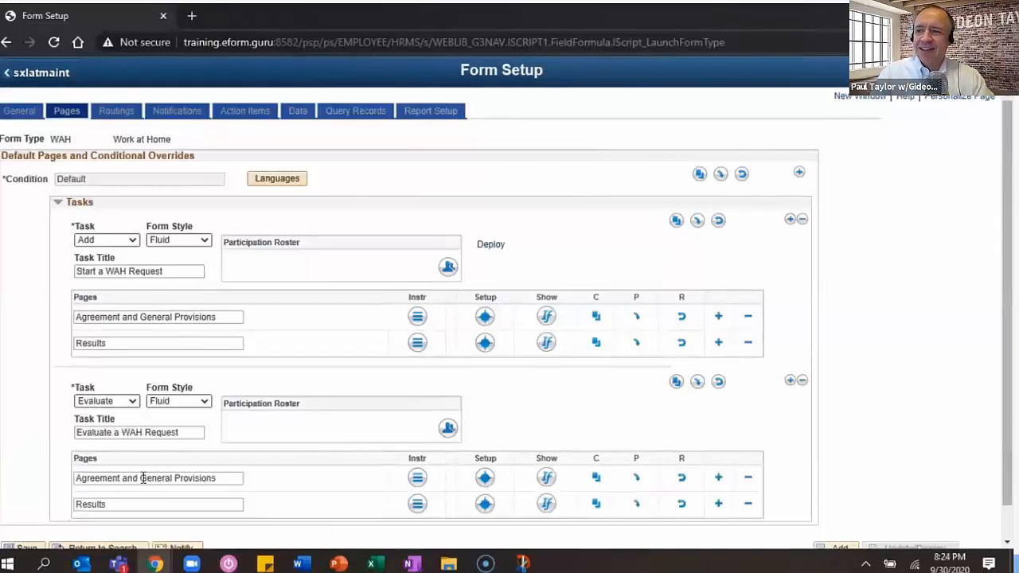
pyautogui.scroll(-1, 144, 478)
# - Add a third task set to Update and a fourth task set to View
pyautogui.click(790, 347)
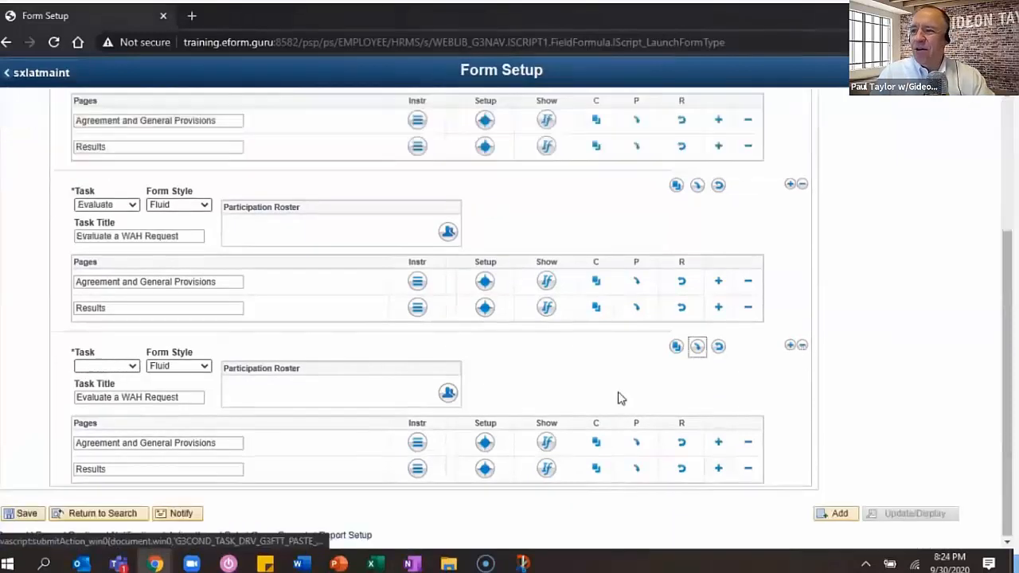
pyautogui.click(107, 365)
pyautogui.click(100, 456)
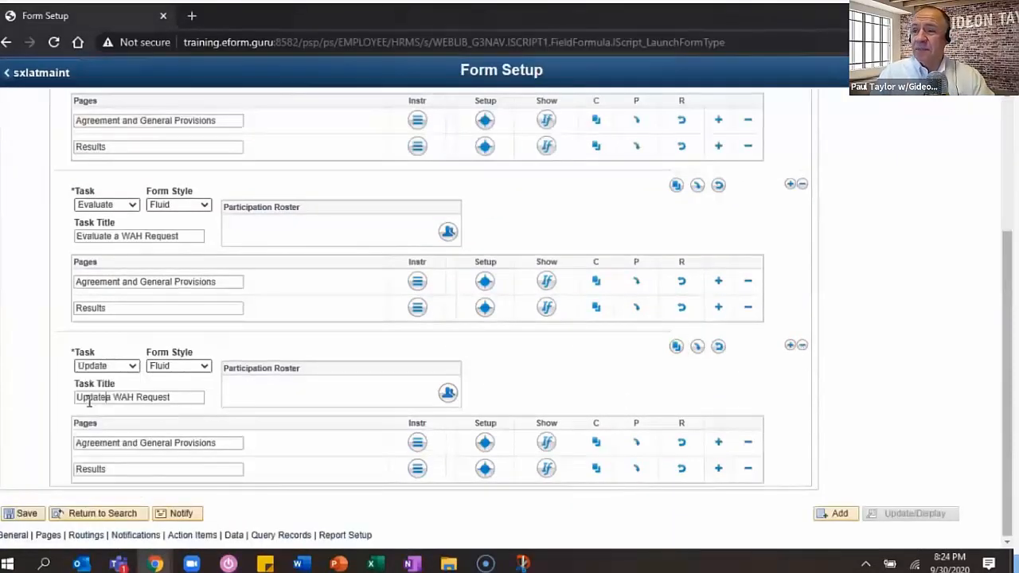
pyautogui.click(790, 346)
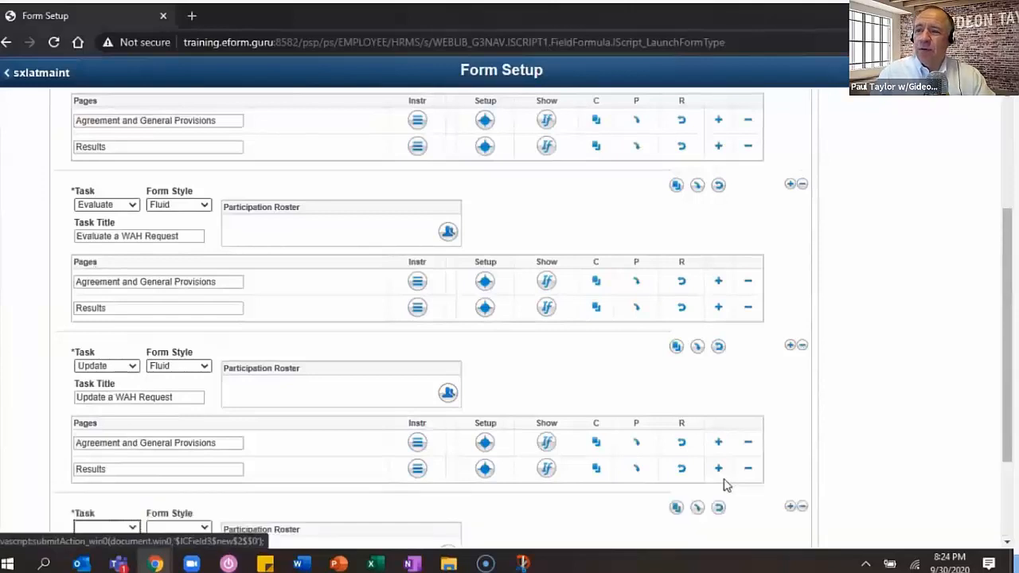
pyautogui.scroll(-2, 726, 484)
pyautogui.click(106, 391)
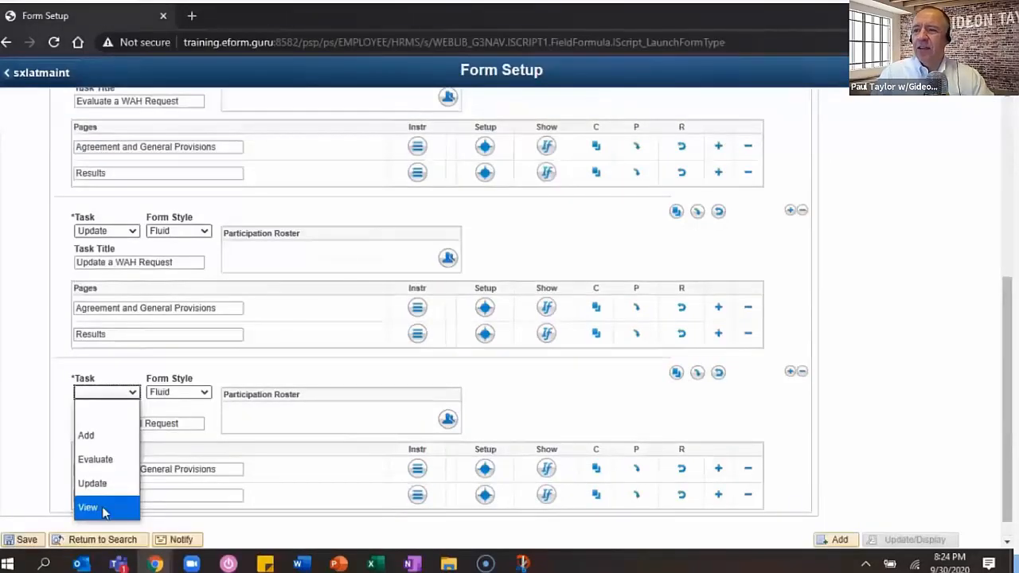
pyautogui.click(102, 510)
# - Rename the View task's Results page to History and save the task setup
pyautogui.click(95, 372)
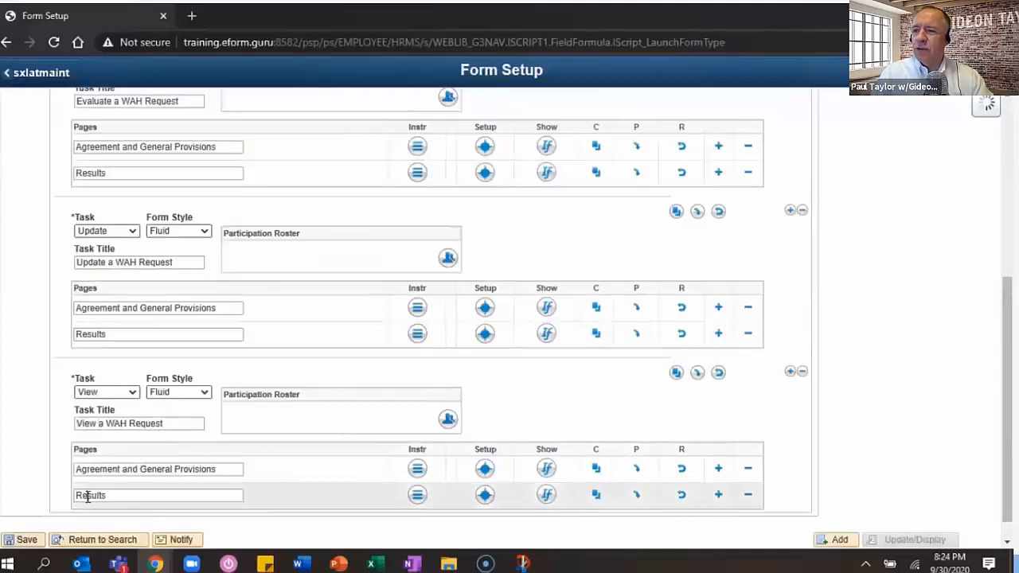
pyautogui.scroll(-1, 131, 481)
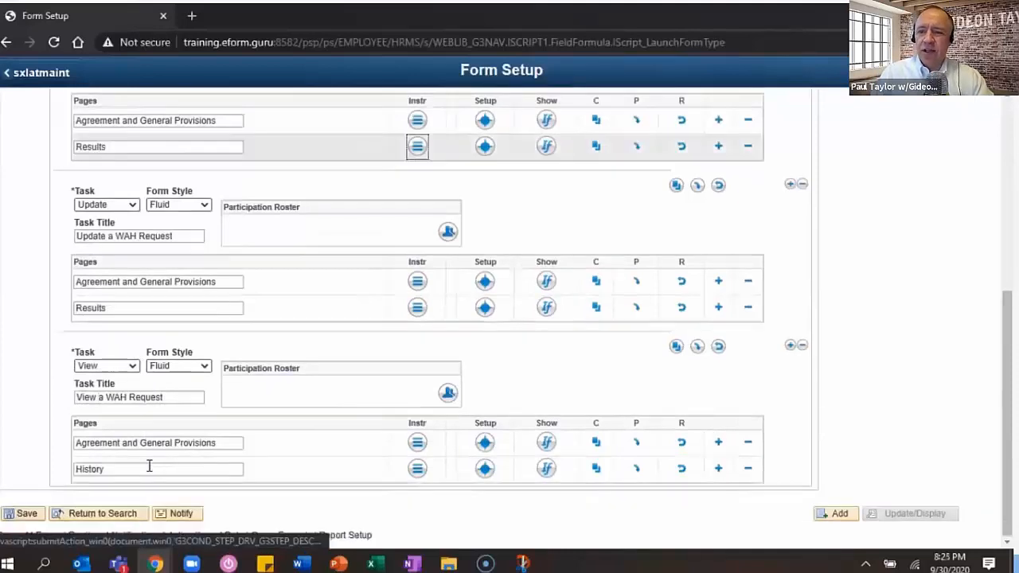
pyautogui.click(26, 513)
pyautogui.click(115, 113)
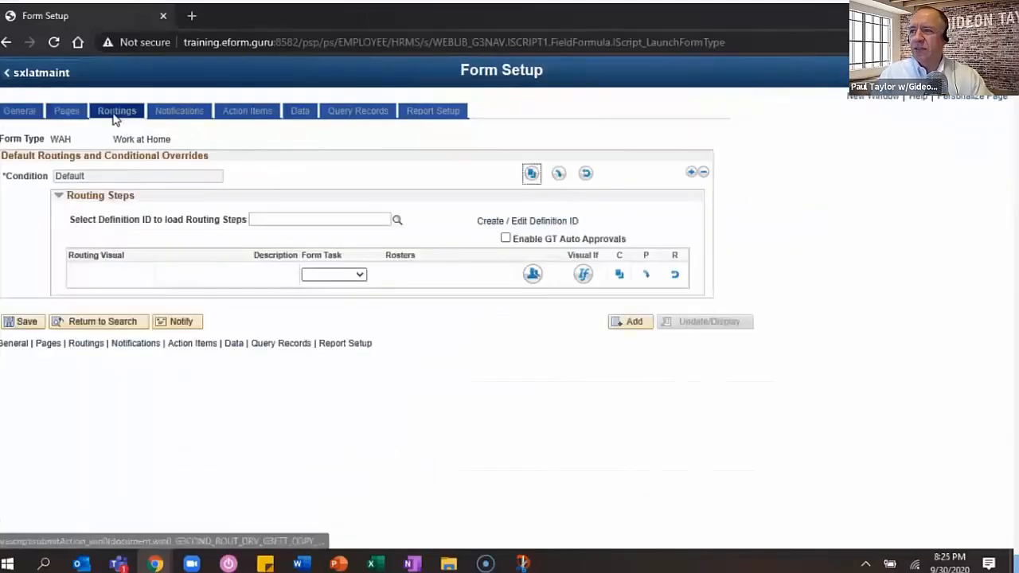
# - Use GT Basic -> One Step routing with the GT eForms Administrator role roster for Approver 1
pyautogui.click(397, 221)
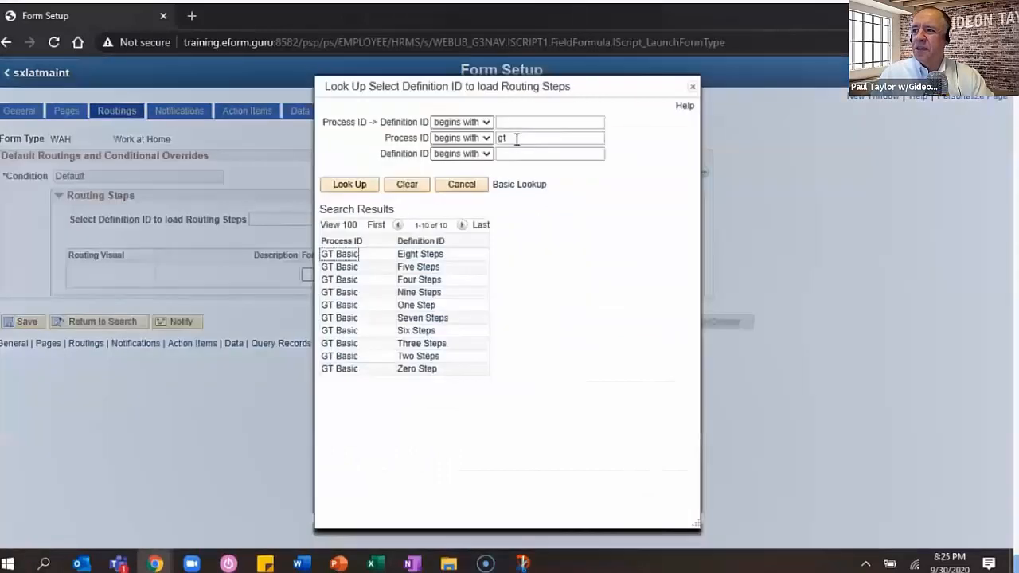
pyautogui.click(339, 306)
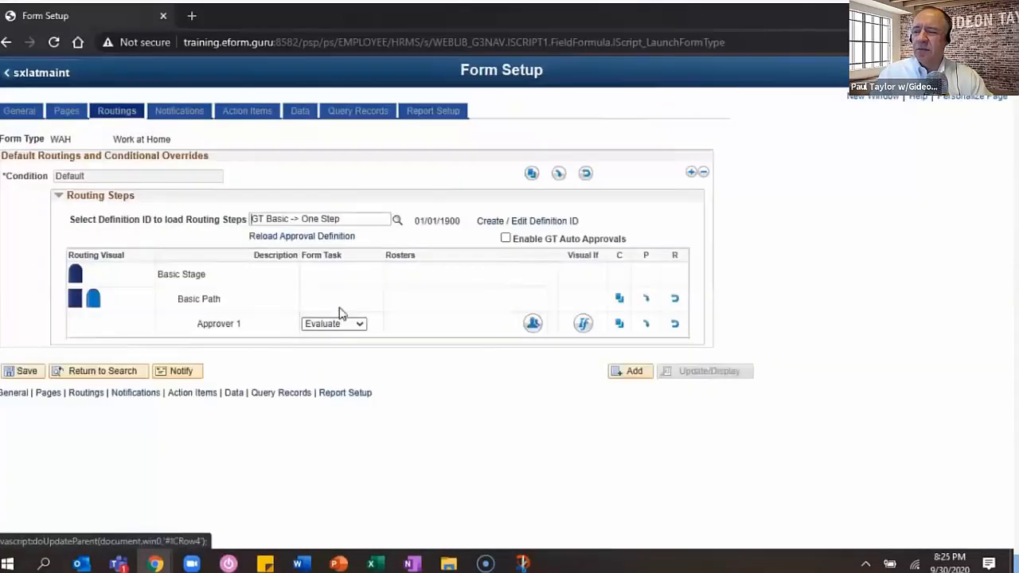
pyautogui.click(533, 323)
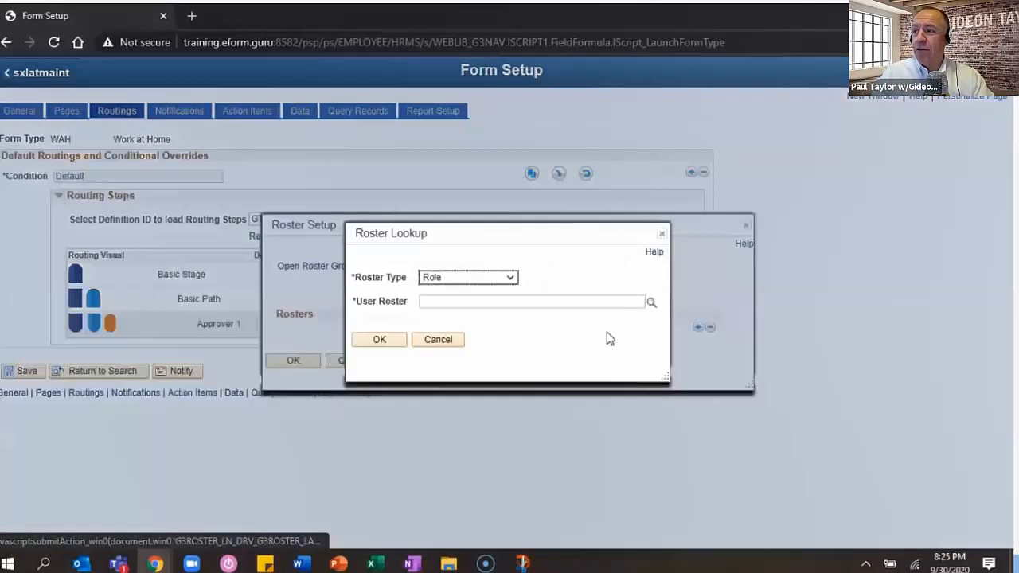
pyautogui.click(512, 302)
pyautogui.write('GT eforms Administrator')
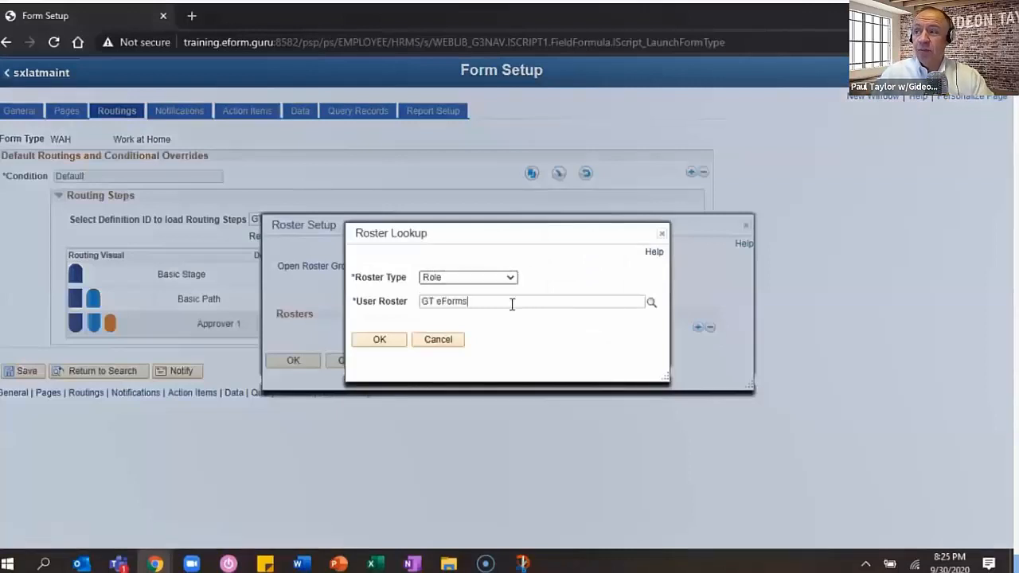
pyautogui.click(379, 339)
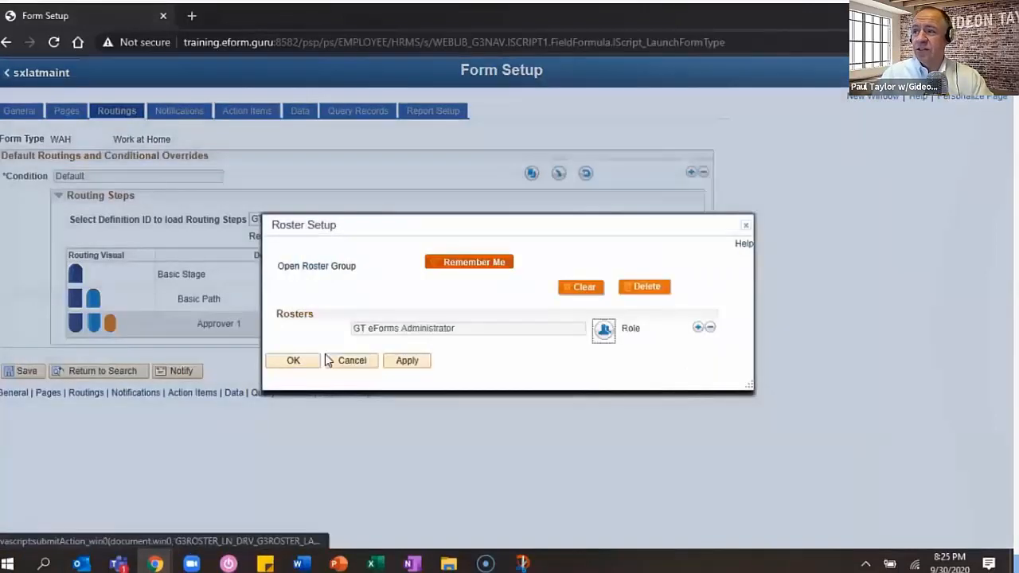
pyautogui.click(293, 360)
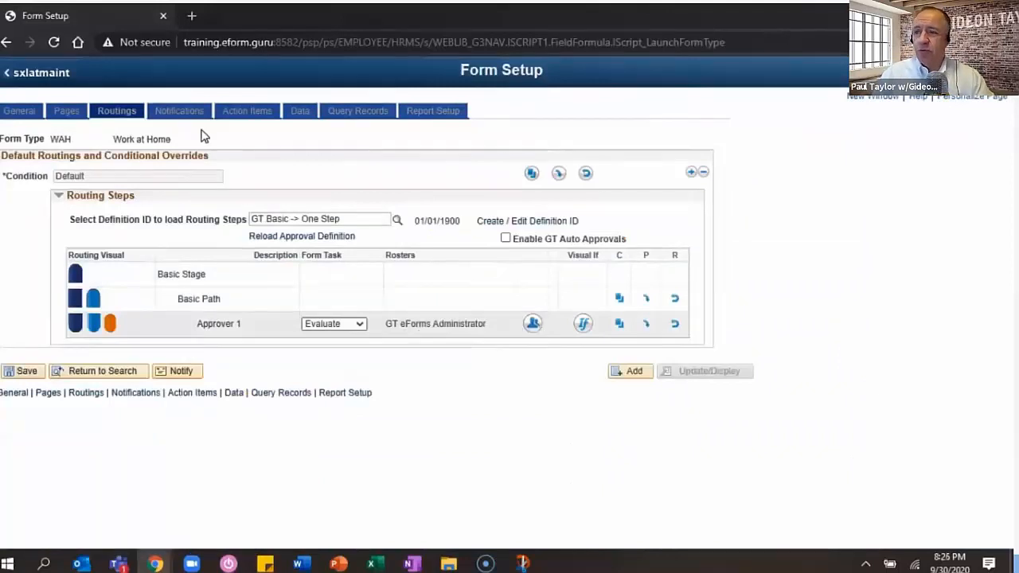
pyautogui.click(179, 110)
pyautogui.click(178, 247)
# - Set the new notification to All Steps on the Executed event
pyautogui.click(124, 386)
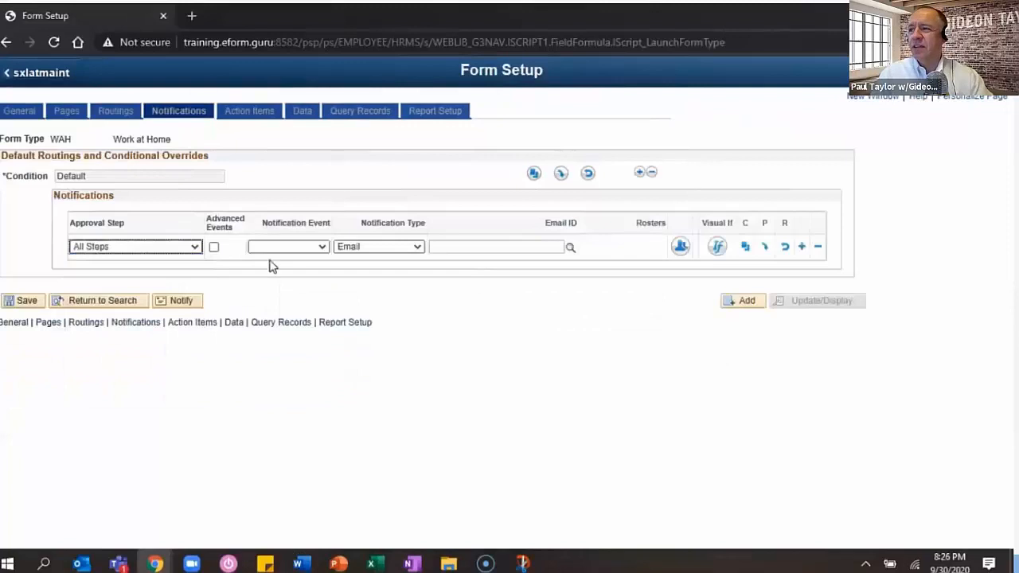
pyautogui.click(286, 247)
pyautogui.click(274, 271)
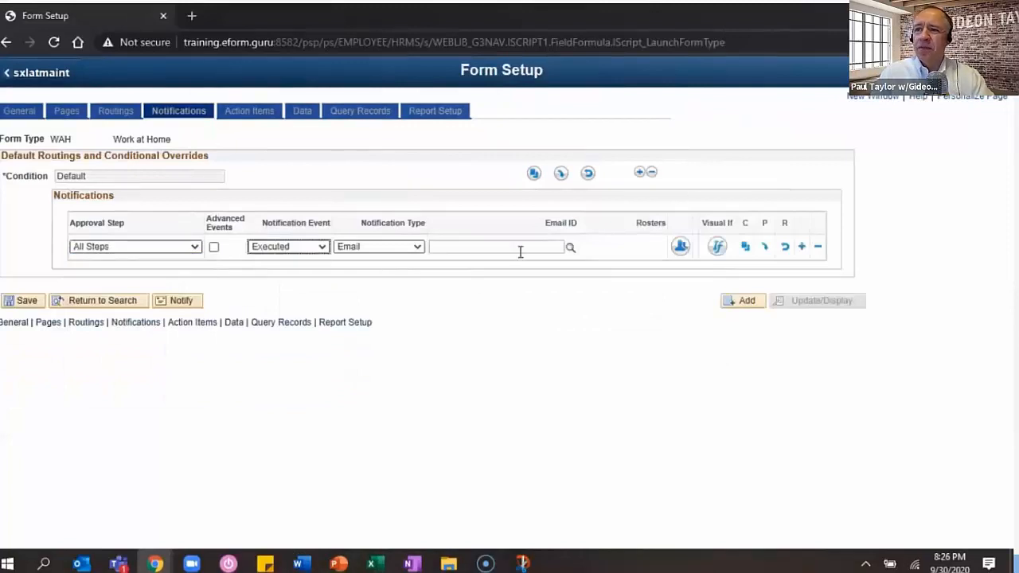
# - Send the notification to the SmartSource Original Oprid roster and save
pyautogui.click(680, 246)
pyautogui.click(480, 279)
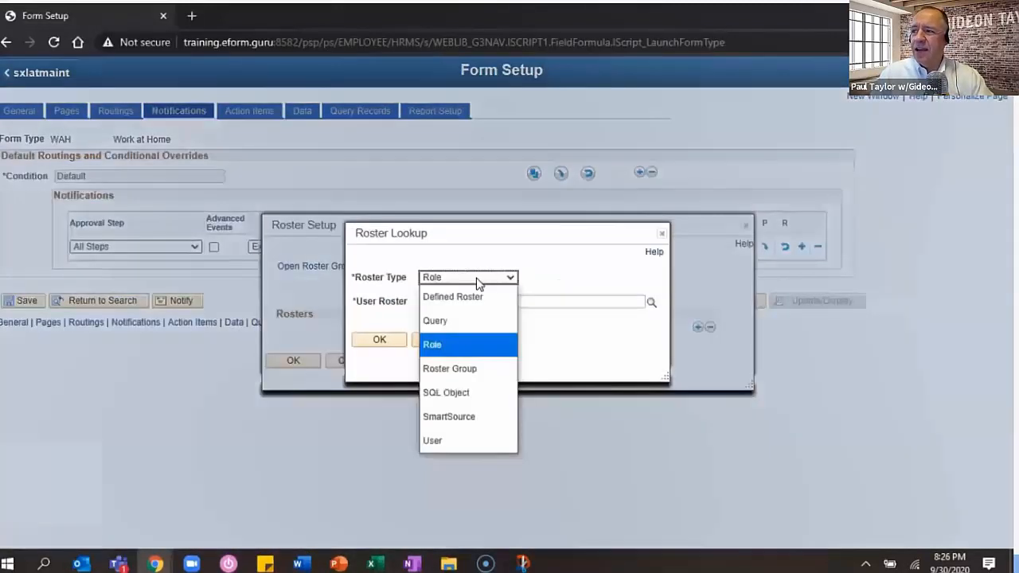
pyautogui.click(465, 441)
pyautogui.click(475, 301)
pyautogui.write('Original')
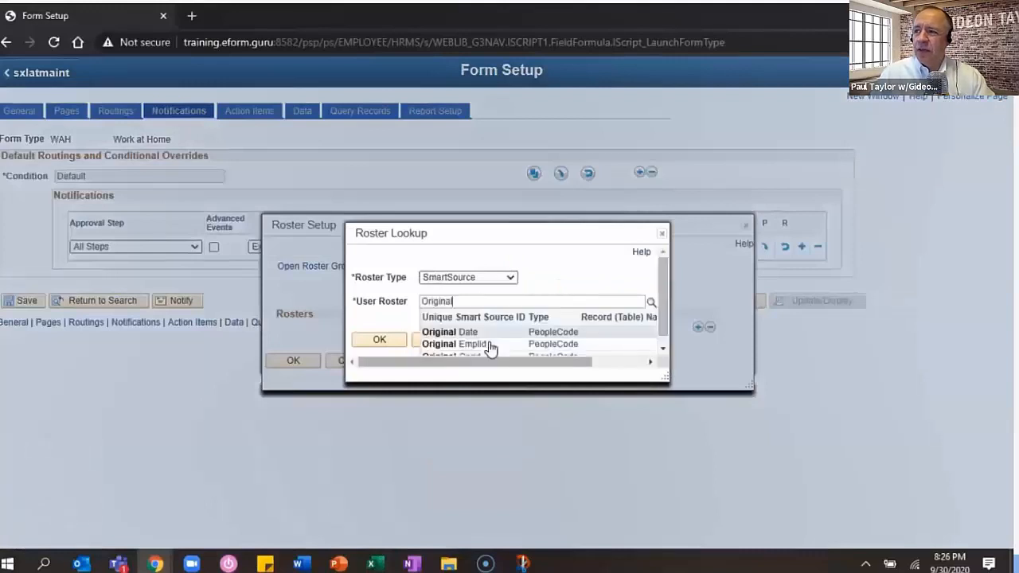
pyautogui.scroll(-1, 486, 352)
pyautogui.click(480, 350)
pyautogui.click(378, 330)
pyautogui.click(296, 361)
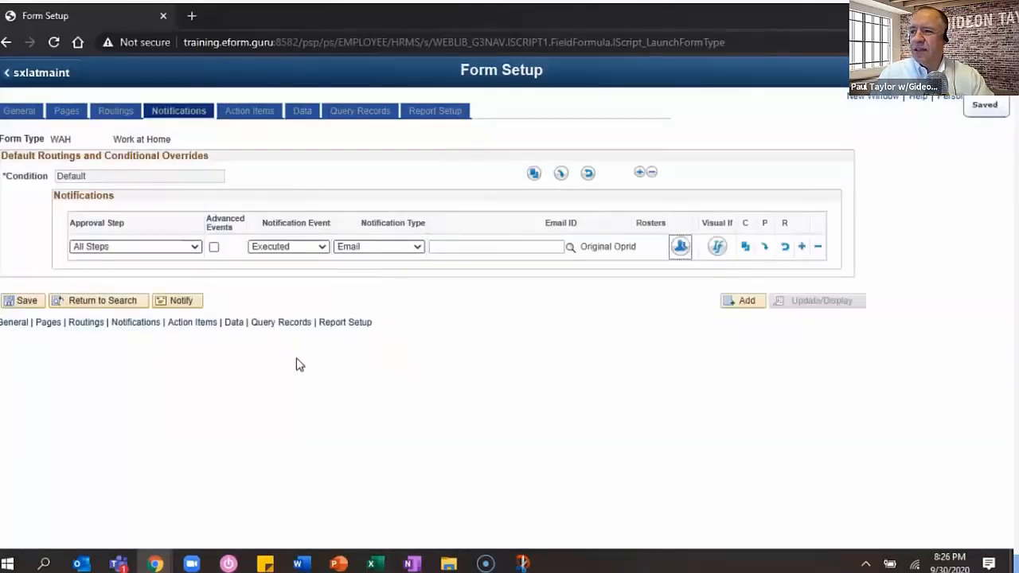
pyautogui.click(28, 301)
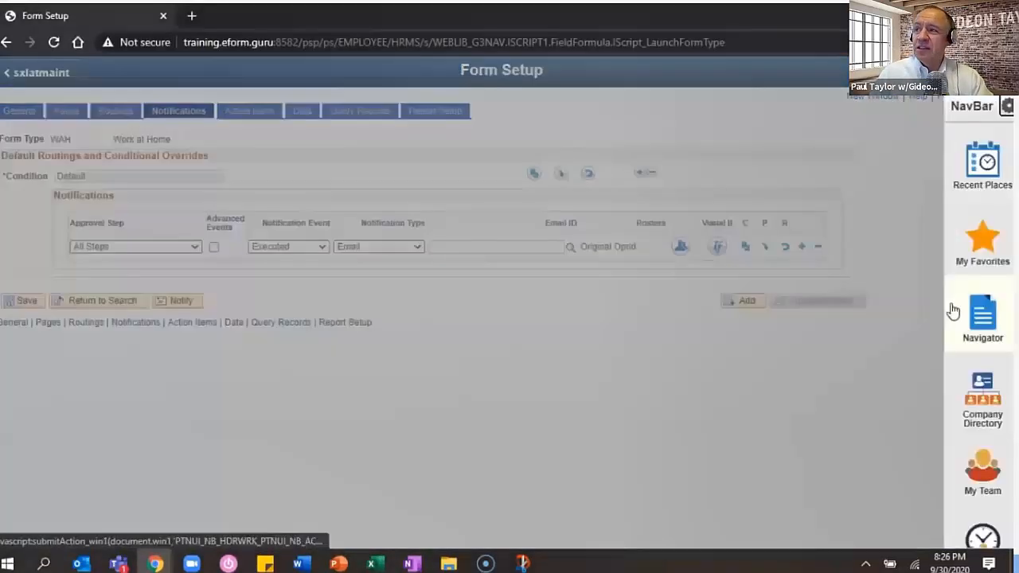
pyautogui.click(953, 311)
pyautogui.click(978, 167)
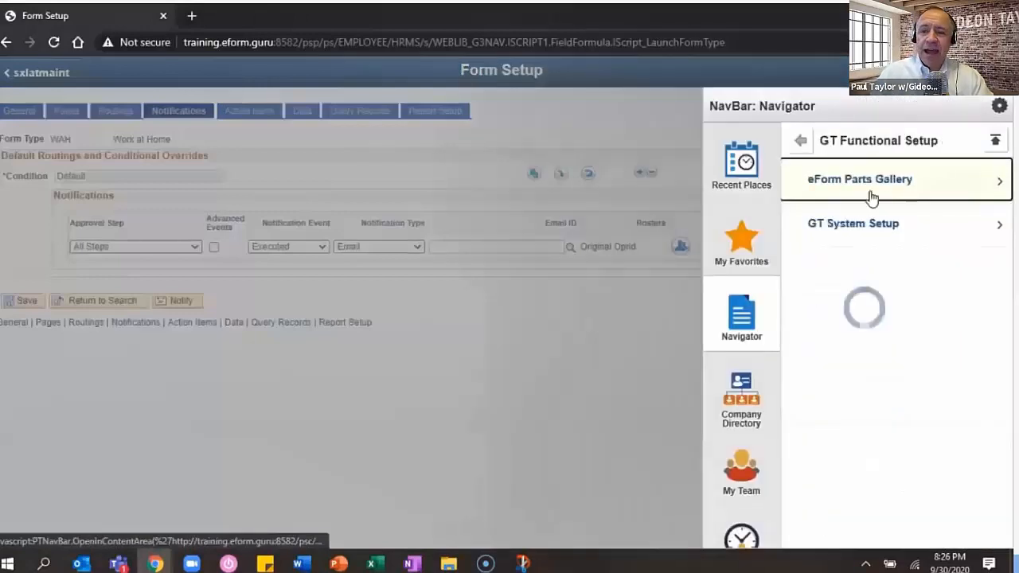
pyautogui.click(873, 195)
pyautogui.click(880, 231)
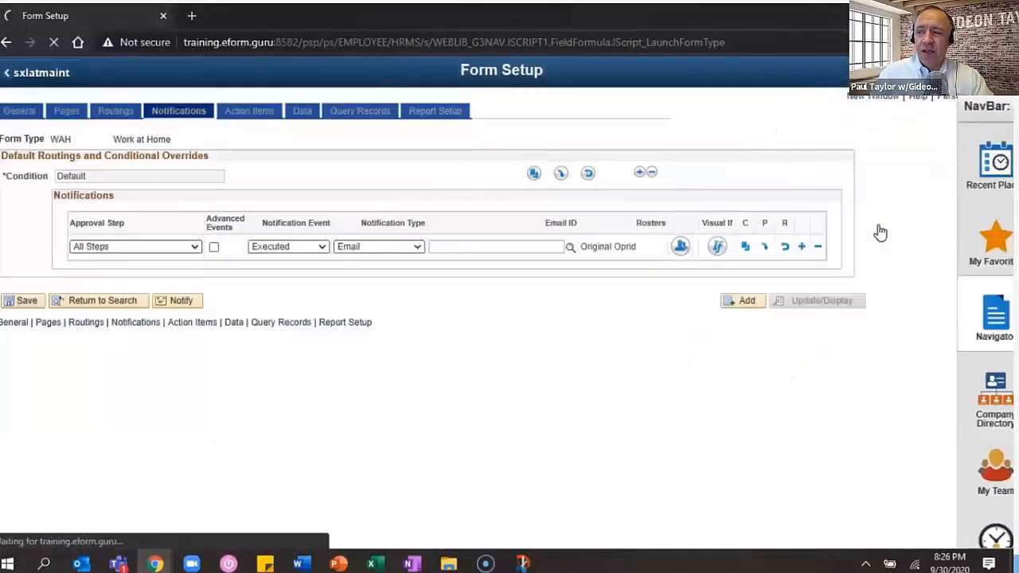
pyautogui.write('WAH_Execute')
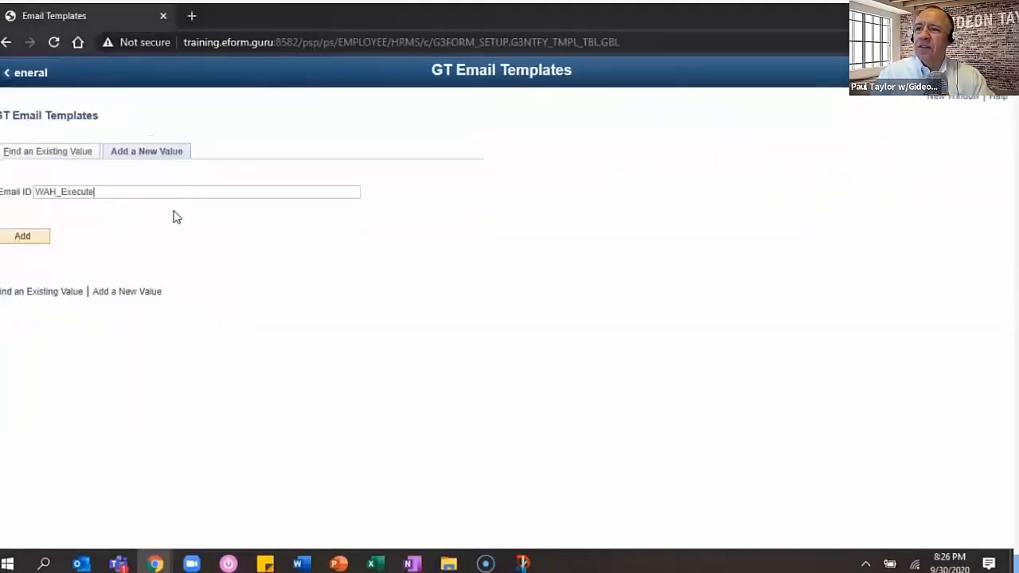
pyautogui.write('d')
pyautogui.click(16, 237)
# - Give it description 'Work At Home Notification' and subject 'Your Work at Home Request Has Been Processed!'
pyautogui.click(112, 159)
pyautogui.write('Work ')
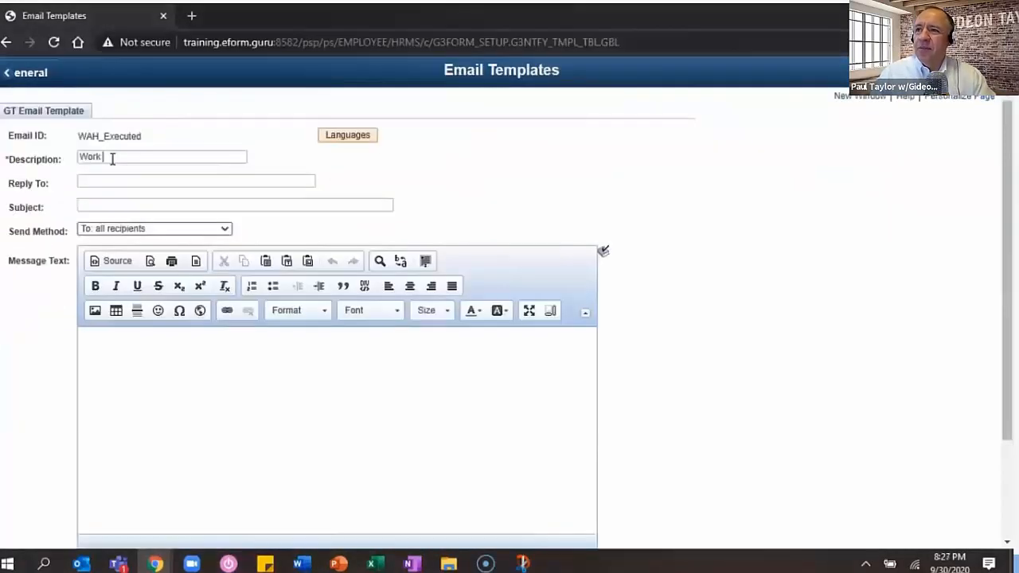
pyautogui.write('At Home Notification')
pyautogui.press('Tab')
pyautogui.press('Tab')
pyautogui.write('Your Work at Home Request Has Been Processed!')
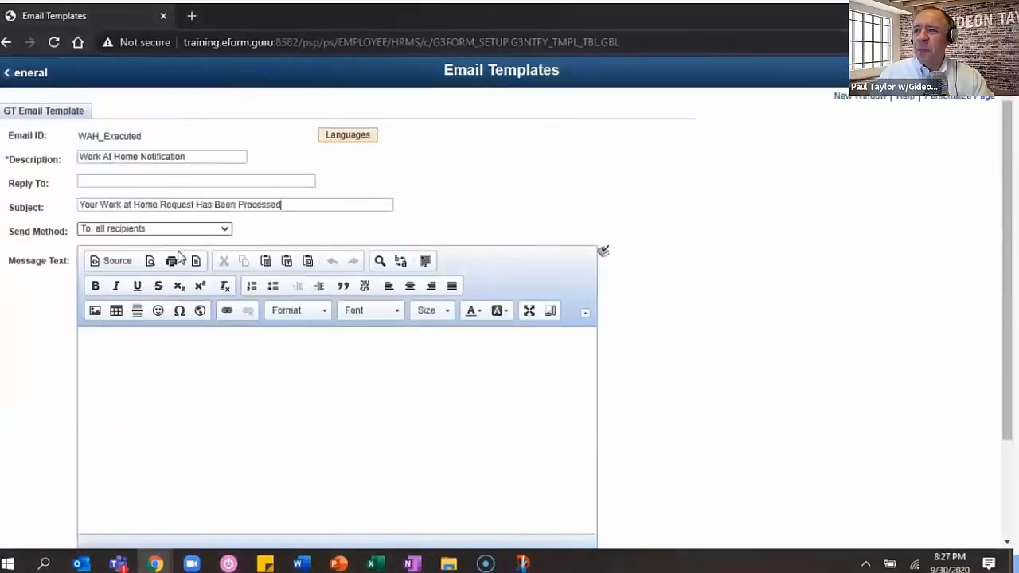
# - Write the body: 'Hello,' then the form %1 processed and is %2 message about the manager advising
pyautogui.click(164, 383)
pyautogui.write('Hello,')
pyautogui.press('Return')
pyautogui.press('Return')
pyautogui.write('Your form (ID: ')
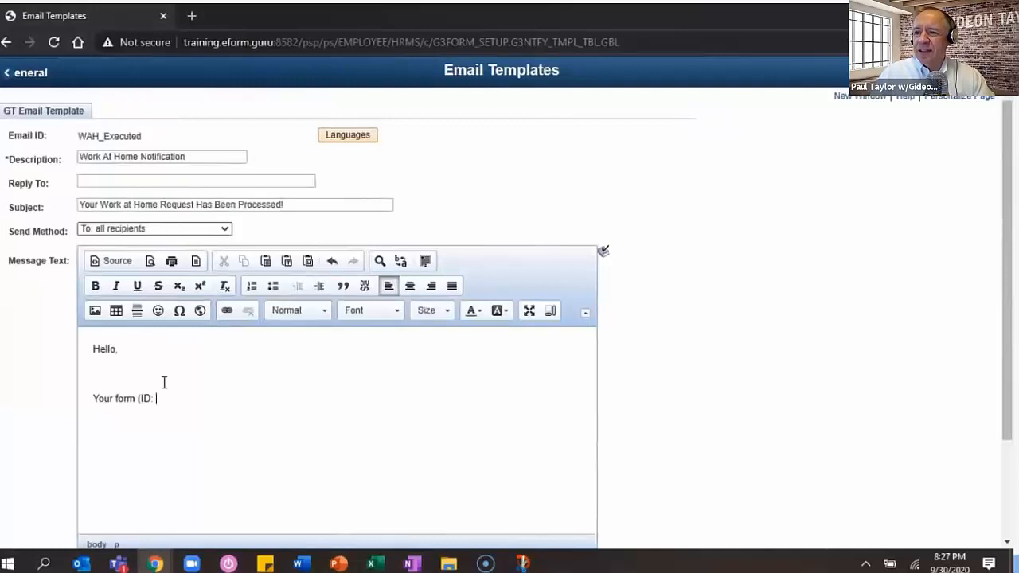
pyautogui.write('%1) has ')
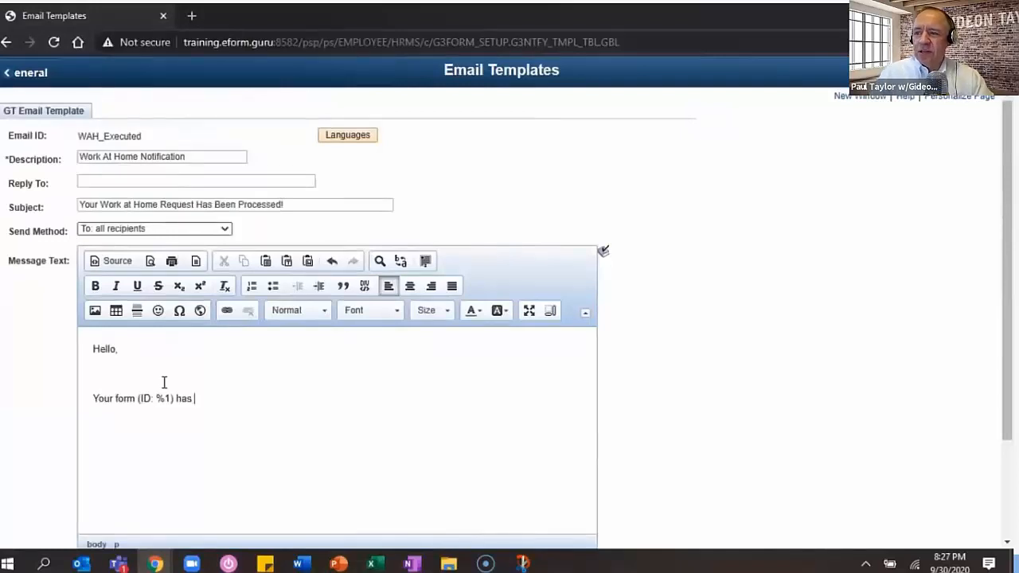
pyautogui.write('been processed.')
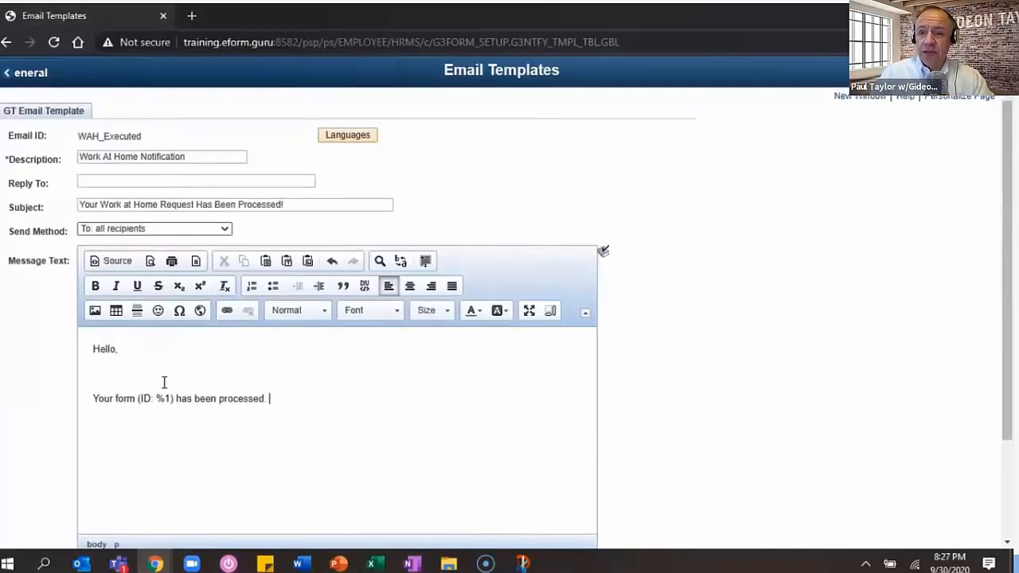
pyautogui.press('BackSpace')
pyautogui.press('BackSpace')
pyautogui.press('BackSpace')
pyautogui.press('BackSpace')
pyautogui.write('ed and is %2. ')
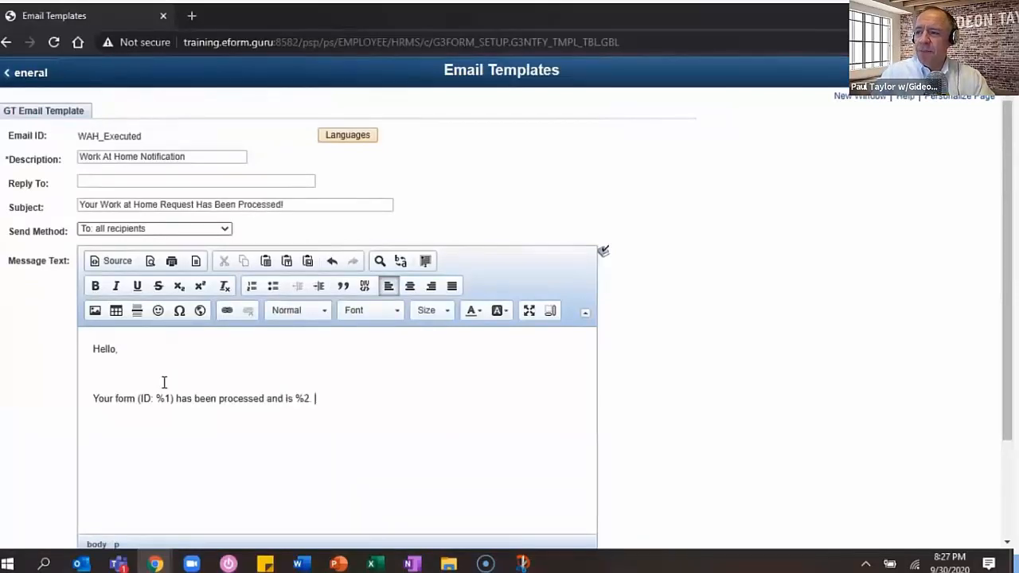
pyautogui.write('Your manager will ')
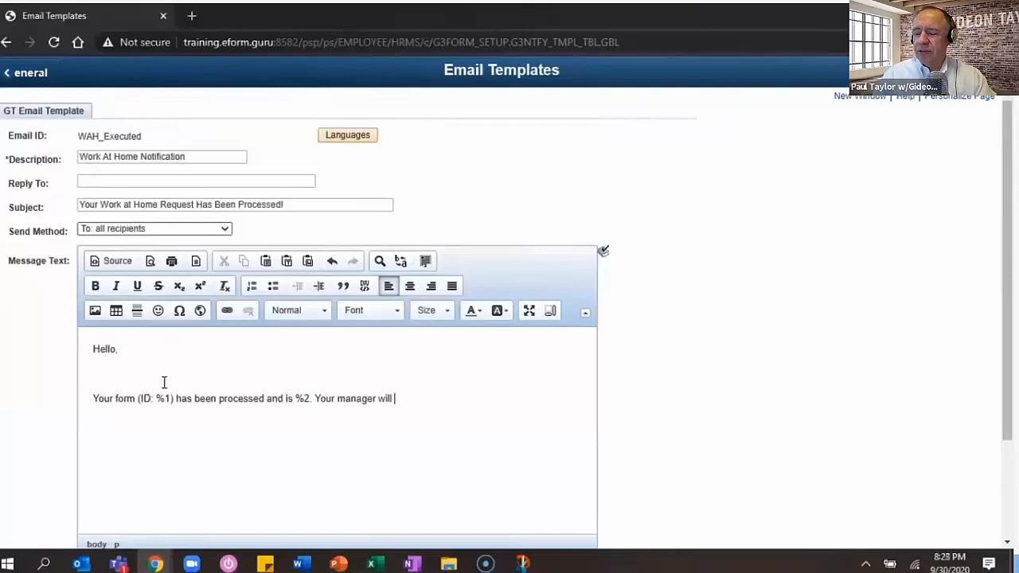
pyautogui.write('advise when your new schedule')
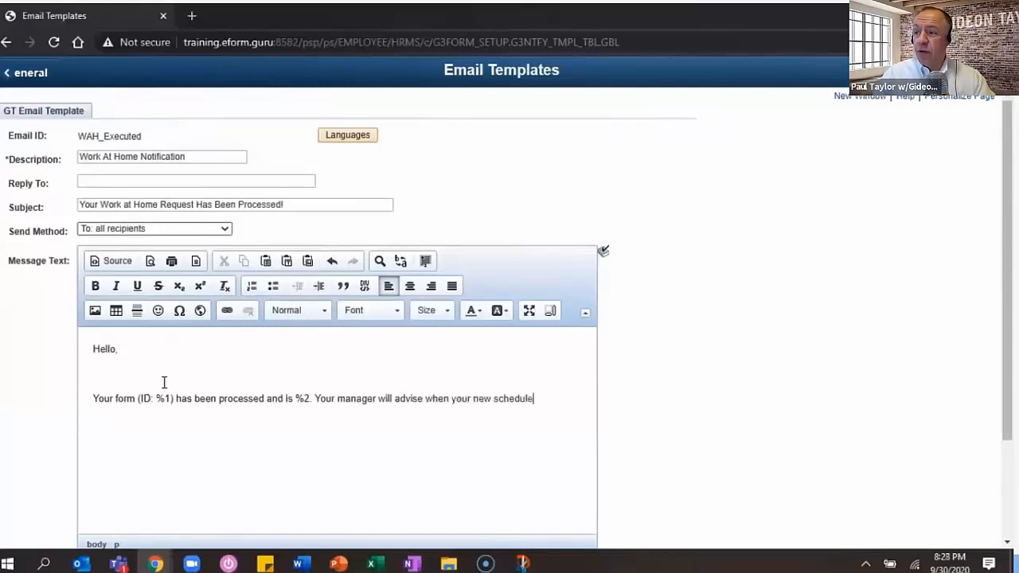
pyautogui.write(' can begin Please coorid')
pyautogui.write('nate any work')
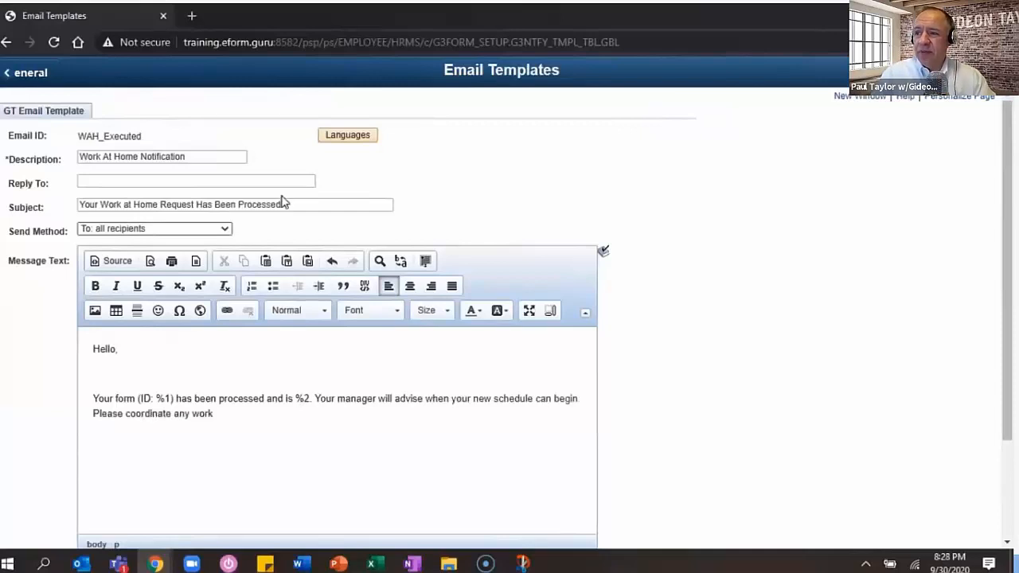
# - Change the subject ending to 'Approved!' and finish the body with equipment note and Human Resources sign-off
pyautogui.moveTo(283, 204); pyautogui.dragTo(214, 204)
pyautogui.write('Approved!')
pyautogui.click(322, 414)
pyautogui.write('equipment needs directly with your manager.')
pyautogui.press('Return')
pyautogui.press('Return')
pyautogui.write('Thank you,')
pyautogui.press('Return')
pyautogui.write('Human Resources')
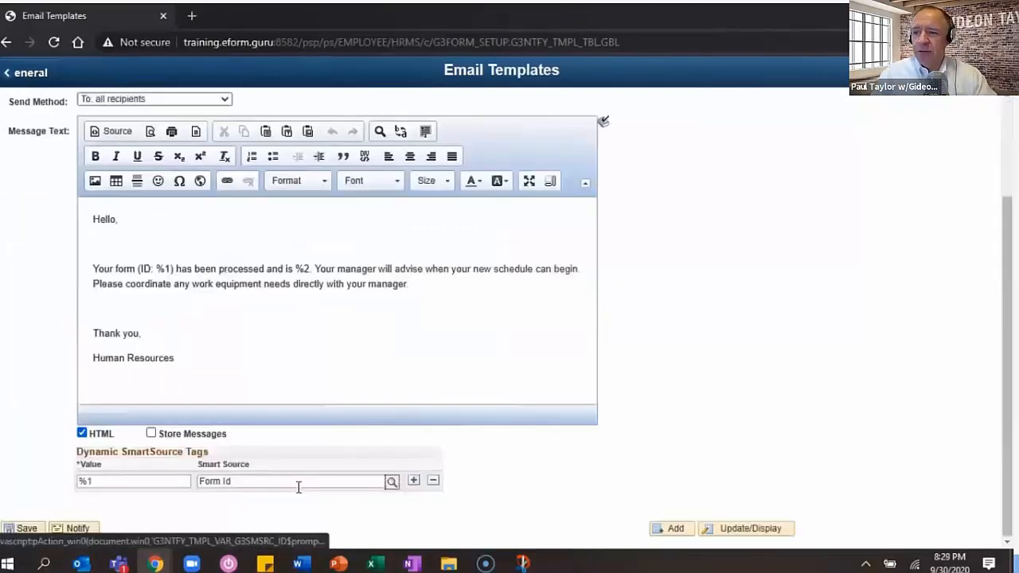
# - Map %2 to Form Status and save the email template
pyautogui.write('Status')
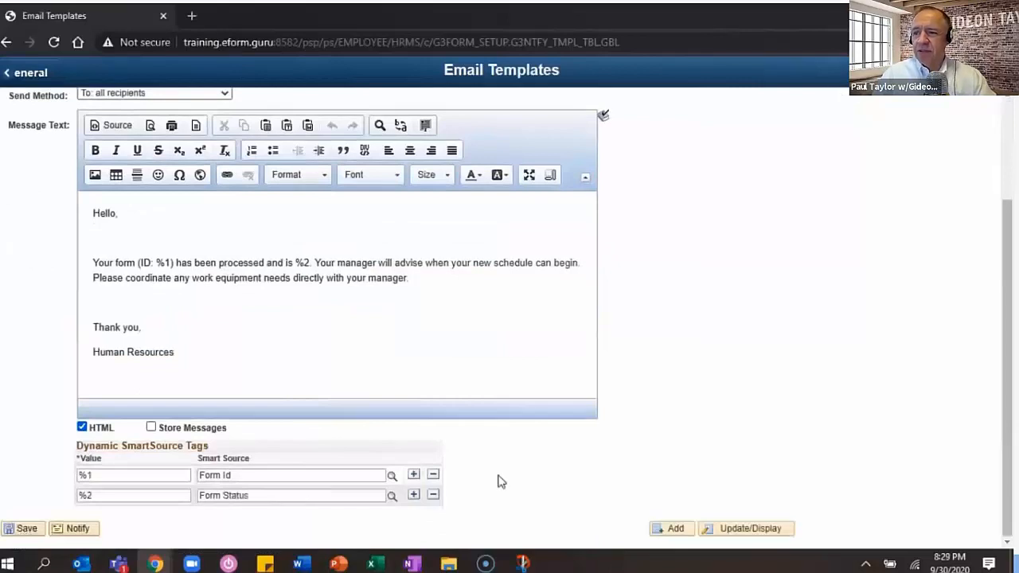
pyautogui.click(11, 530)
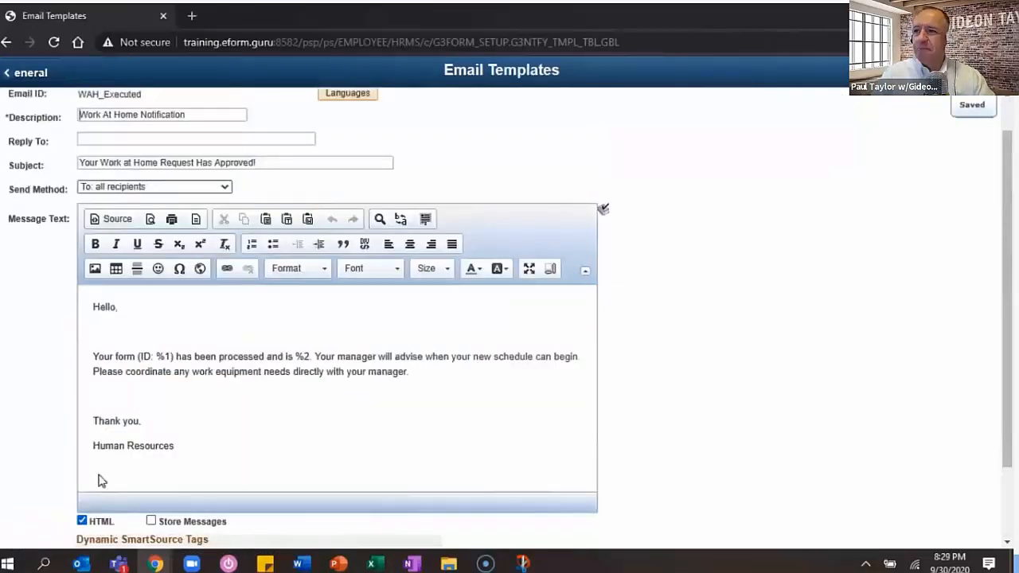
pyautogui.click(1001, 72)
# - Select WAH_Executed as the email for the WAH form's notification and save
pyautogui.click(976, 316)
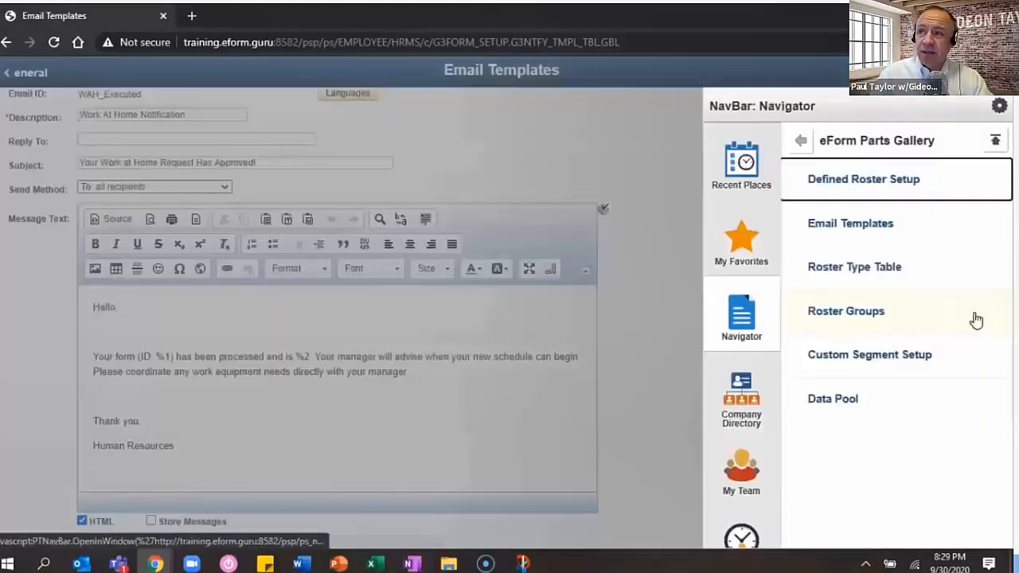
pyautogui.click(800, 144)
pyautogui.click(801, 143)
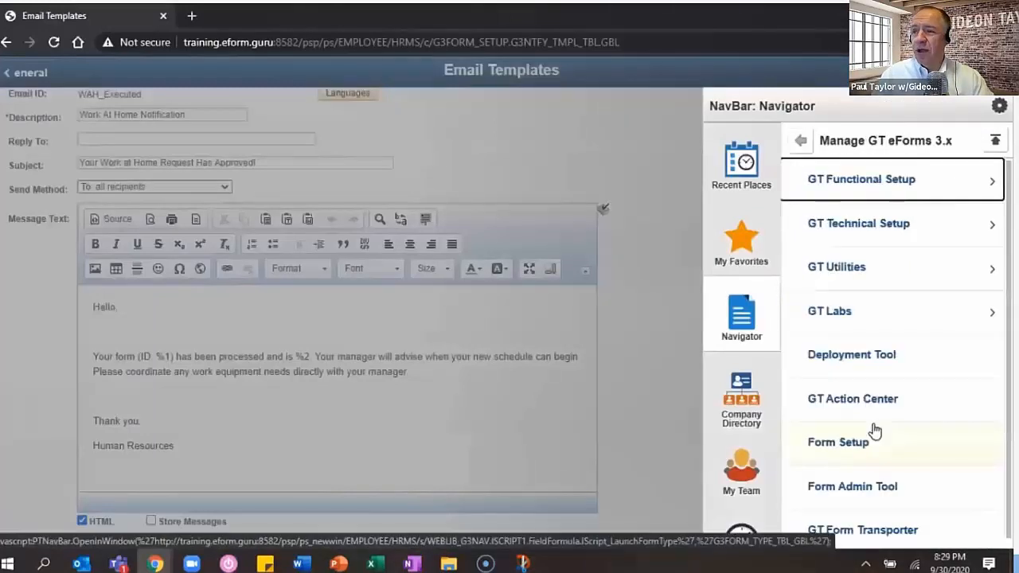
pyautogui.click(874, 431)
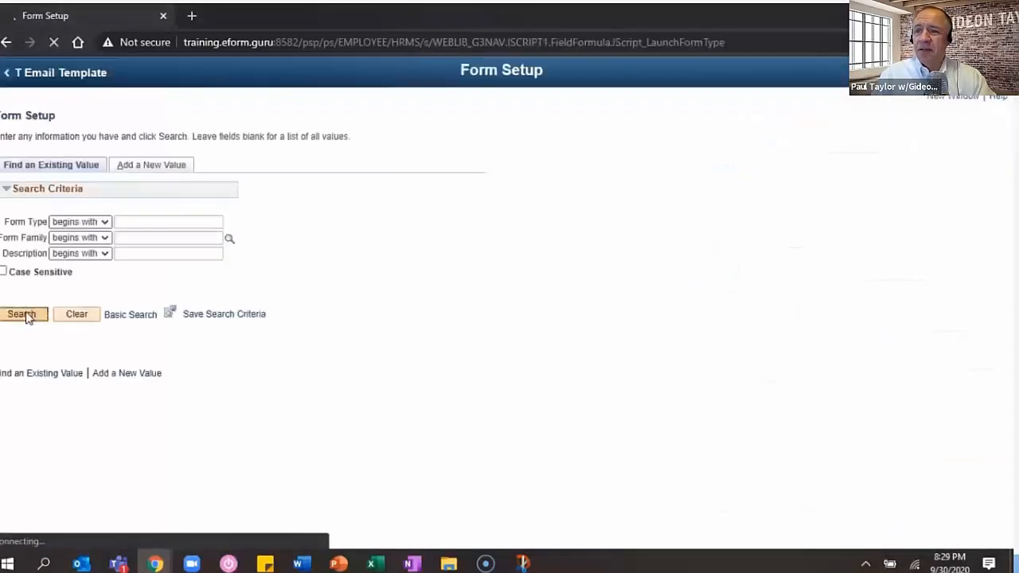
pyautogui.click(177, 111)
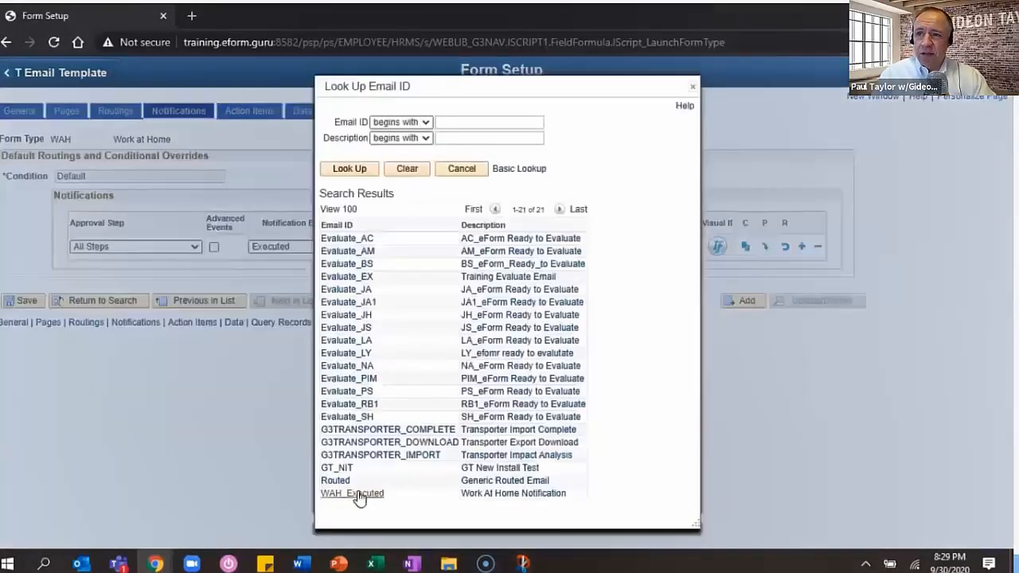
pyautogui.click(352, 493)
pyautogui.click(27, 301)
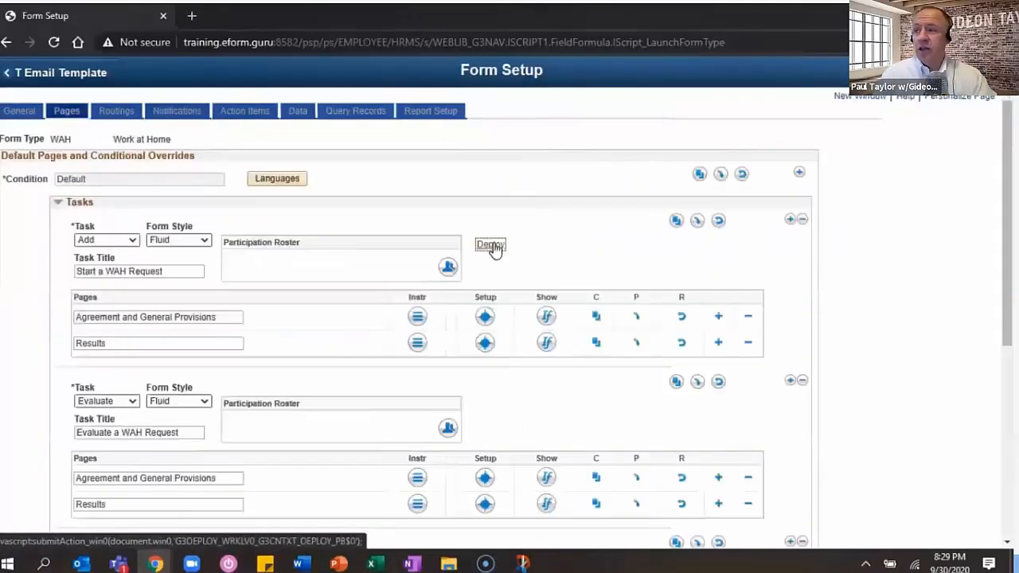
# - Deploy the WAH form's Add link to the Homepage with action Deploy, then open TRAINING homepage
pyautogui.click(491, 245)
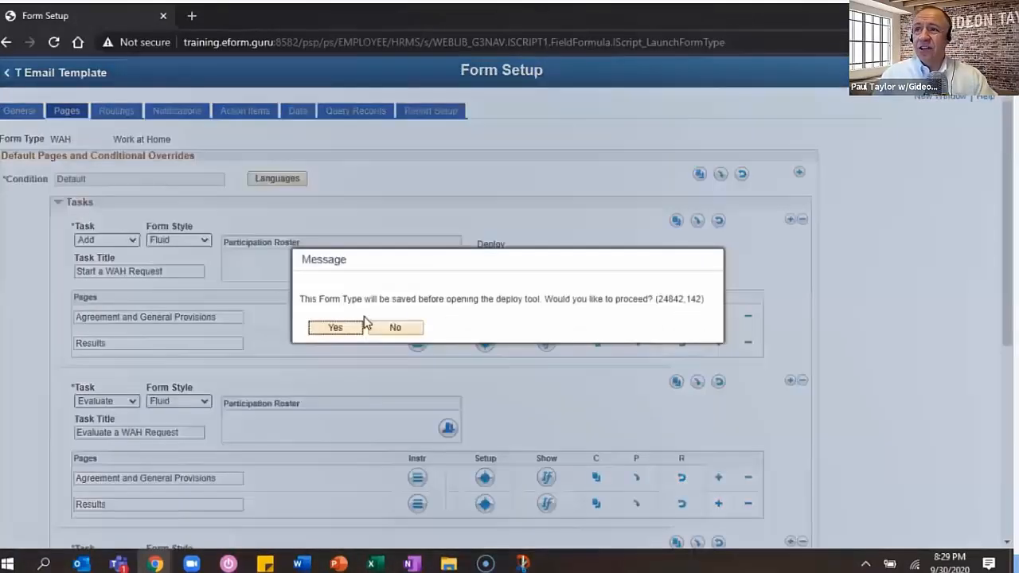
pyautogui.click(360, 326)
pyautogui.click(109, 220)
pyautogui.click(53, 262)
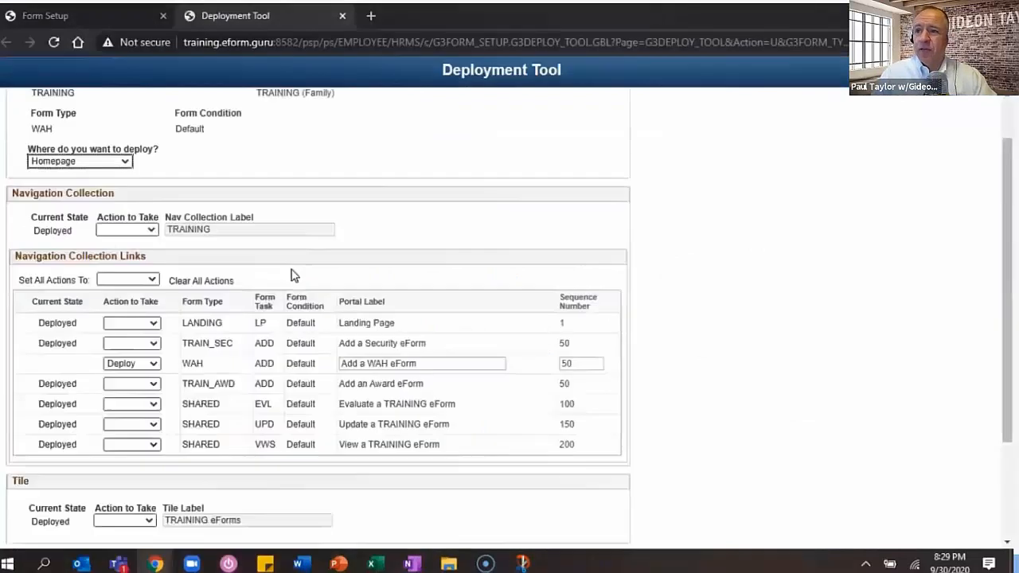
pyautogui.scroll(-1, 293, 275)
pyautogui.scroll(-3, 293, 274)
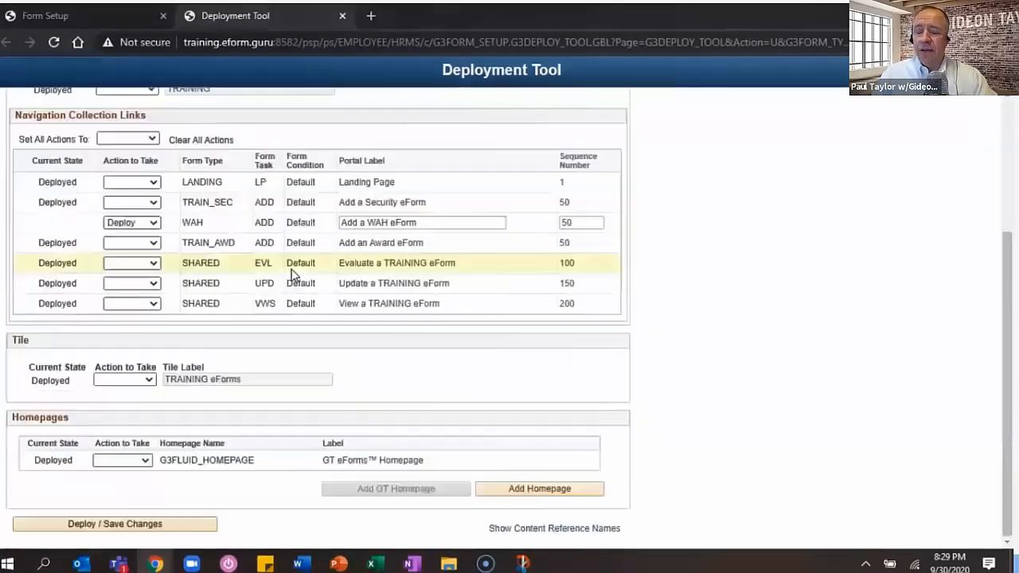
pyautogui.click(148, 223)
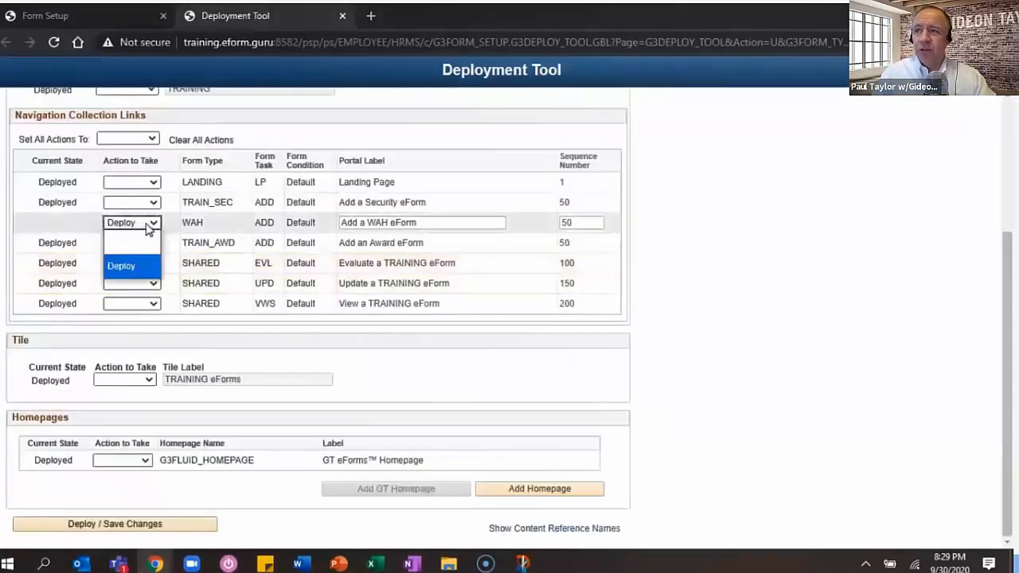
pyautogui.click(131, 266)
pyautogui.click(141, 524)
pyautogui.press('Return')
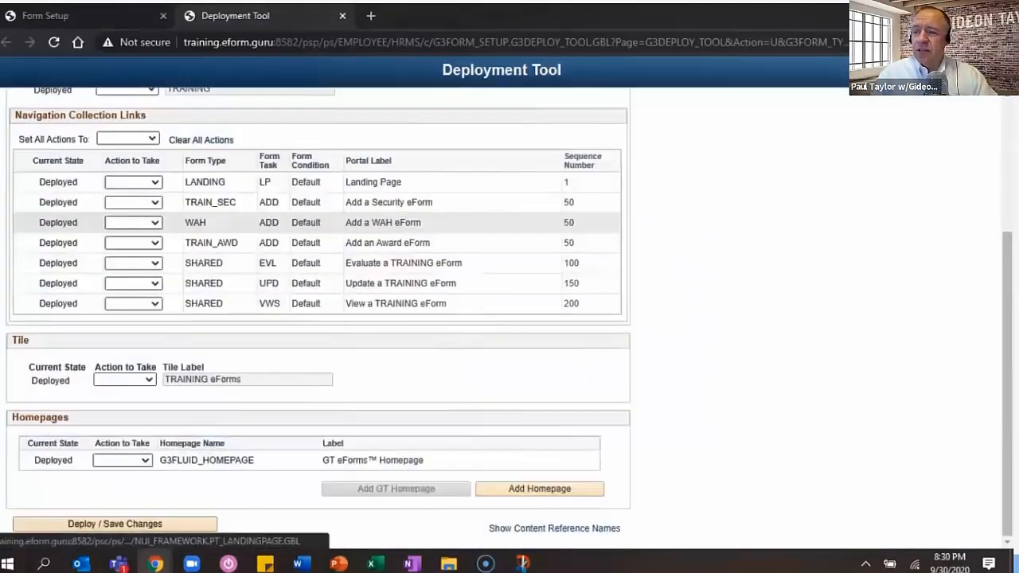
pyautogui.click(335, 185)
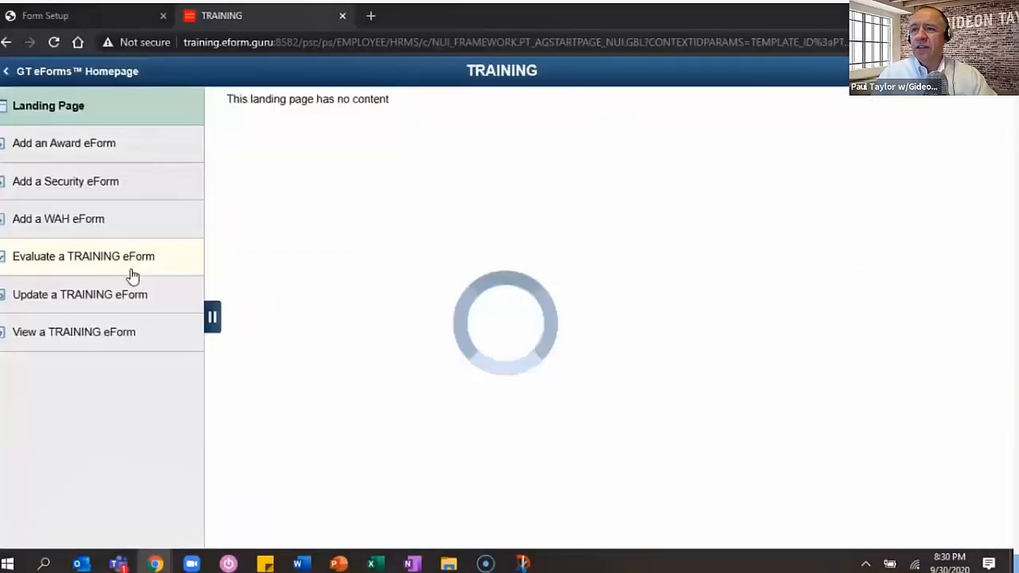
# - Hide the side menu on the new WAH request and scroll down to Location Information
pyautogui.click(212, 320)
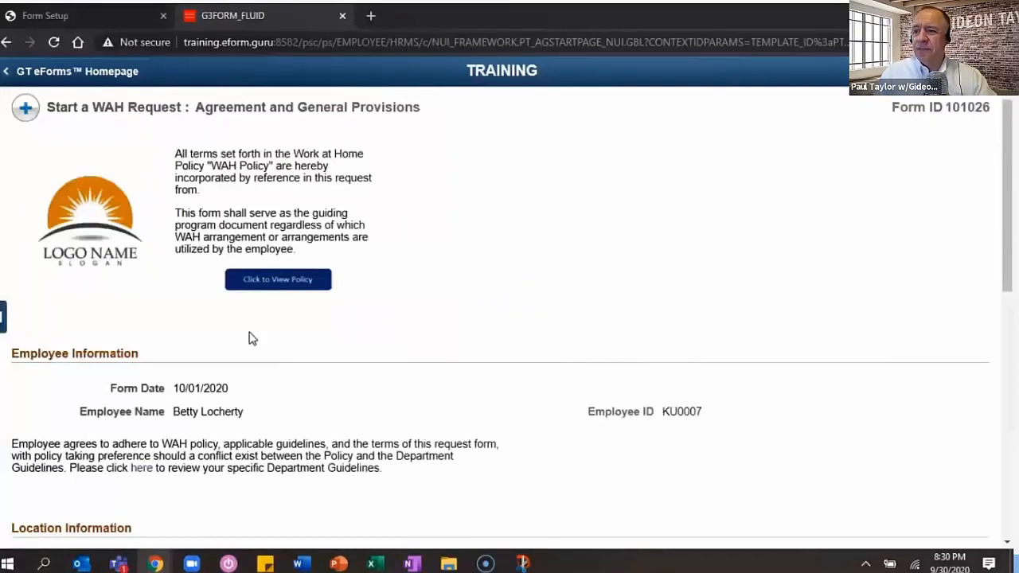
pyautogui.scroll(-3, 380, 238)
pyautogui.scroll(-2, 378, 241)
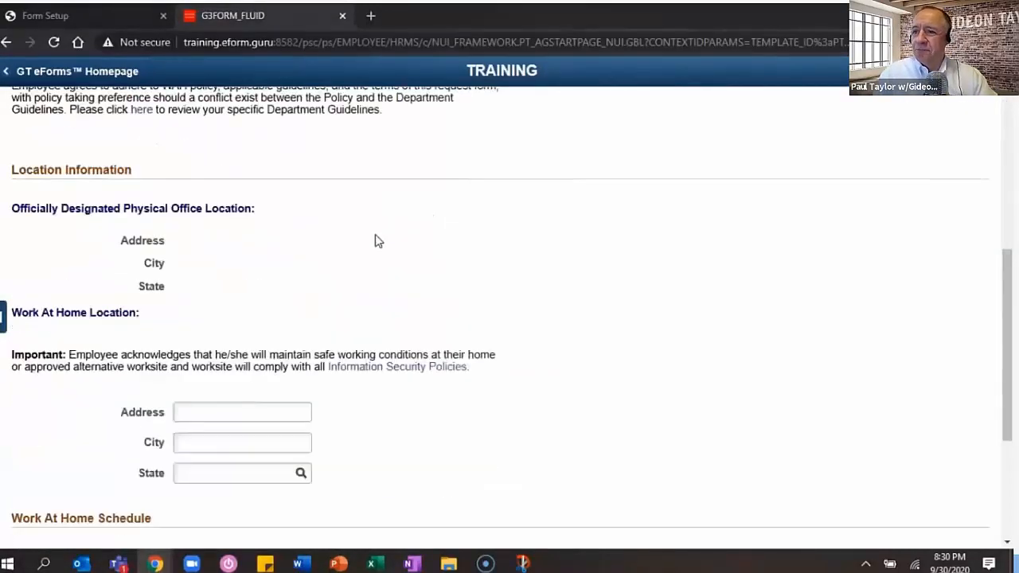
pyautogui.scroll(-1, 378, 241)
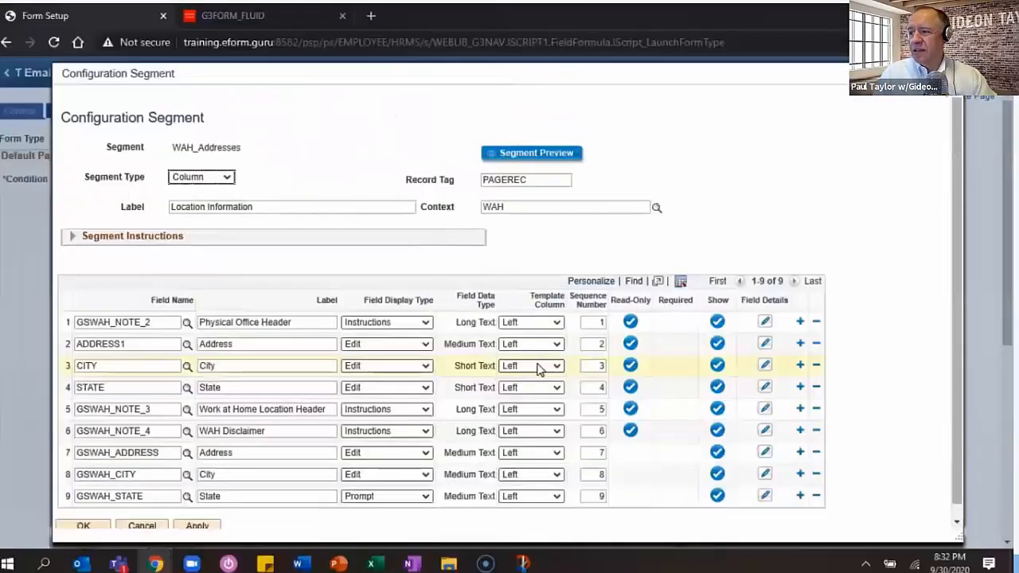
# - Put STATE and GSWAH_STATE in the Right column and renumber sequences to 4 and 5
pyautogui.click(534, 388)
pyautogui.click(521, 414)
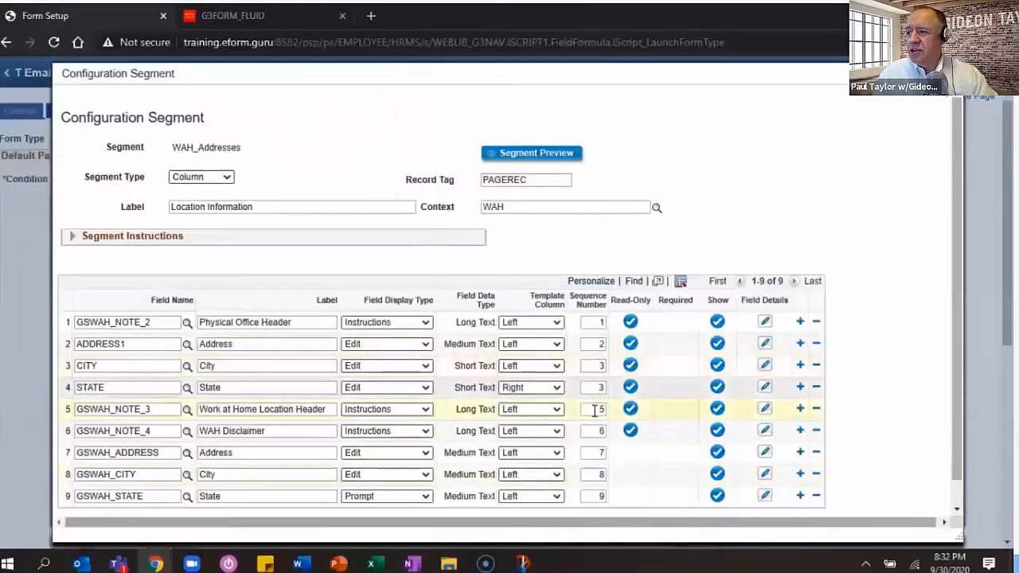
pyautogui.doubleClick(598, 410)
pyautogui.write('4')
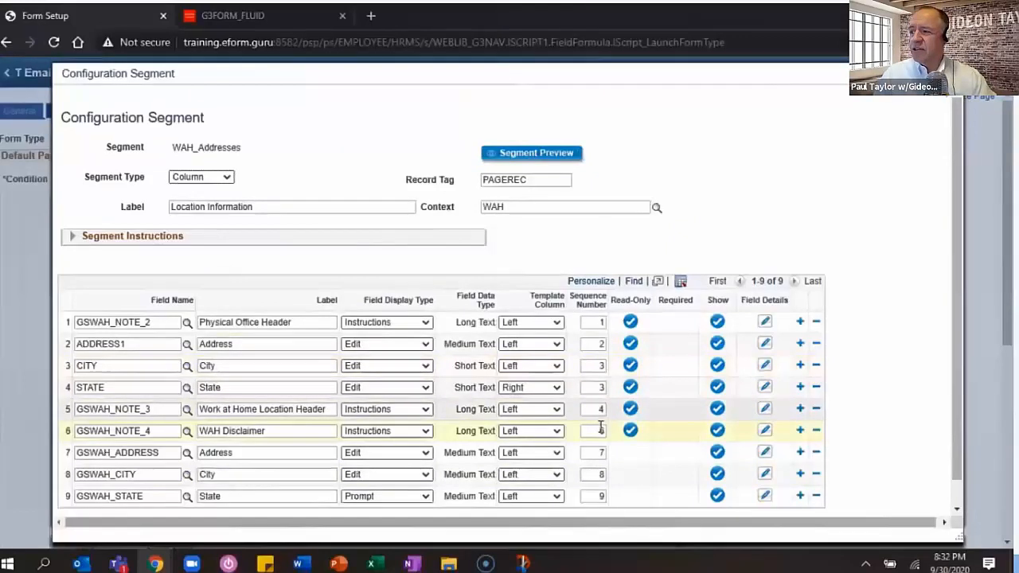
pyautogui.doubleClick(601, 430)
pyautogui.write('5')
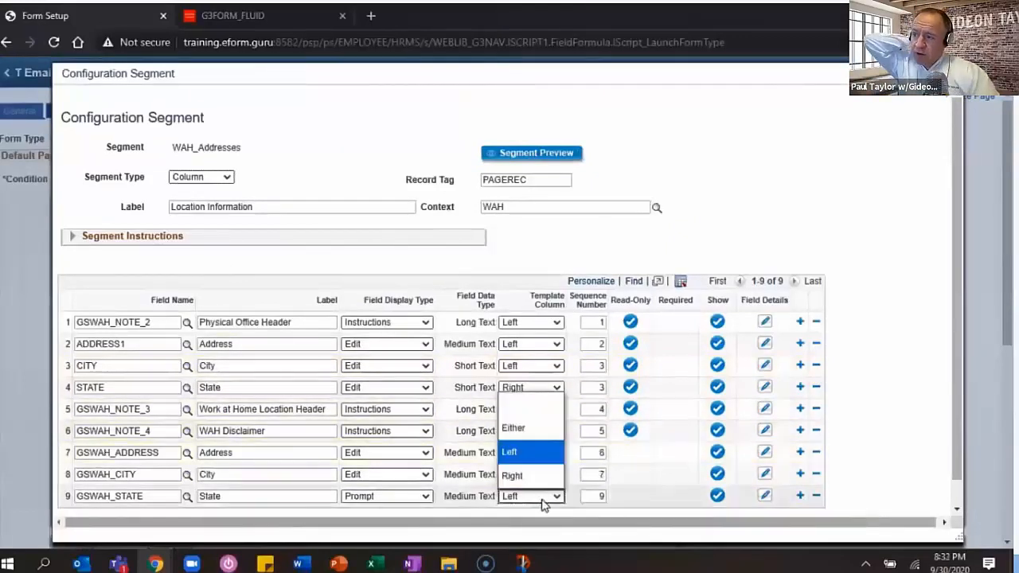
pyautogui.click(513, 472)
pyautogui.scroll(-1, 377, 485)
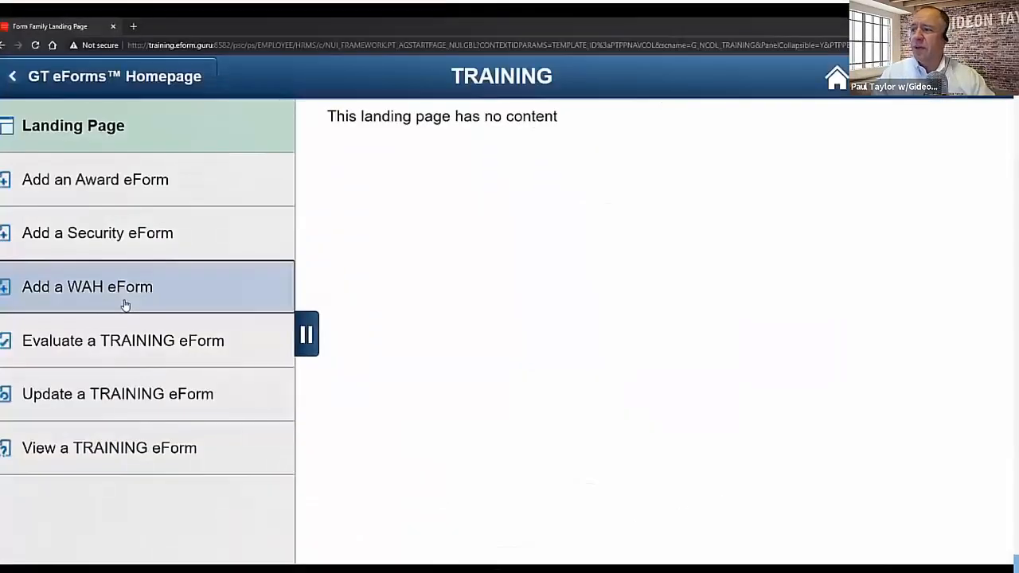
# - Start a new WAH eForm with address 1234 Fake Address, city Neward, state DE
pyautogui.click(125, 304)
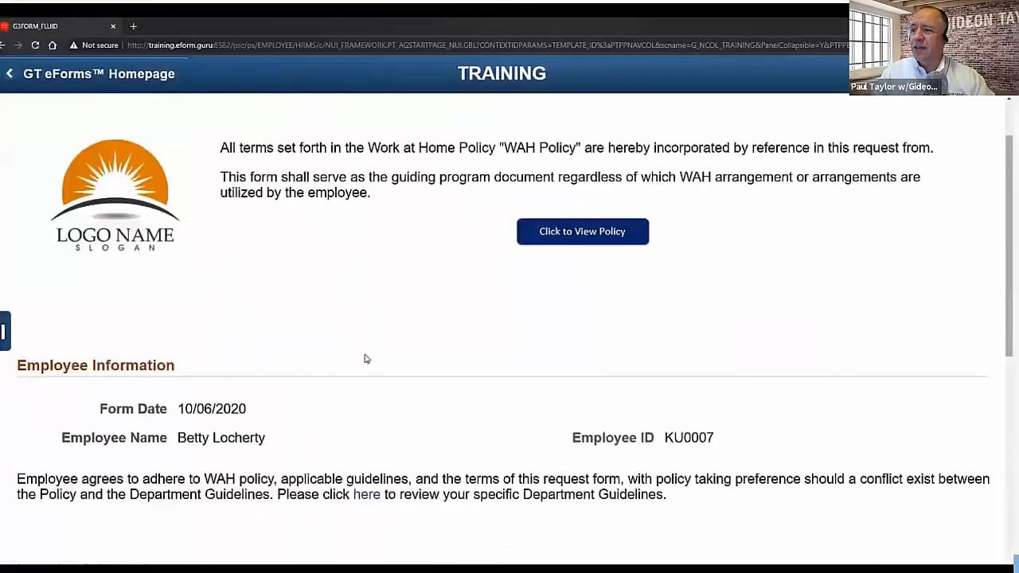
pyautogui.scroll(-2, 366, 359)
pyautogui.scroll(-3, 366, 359)
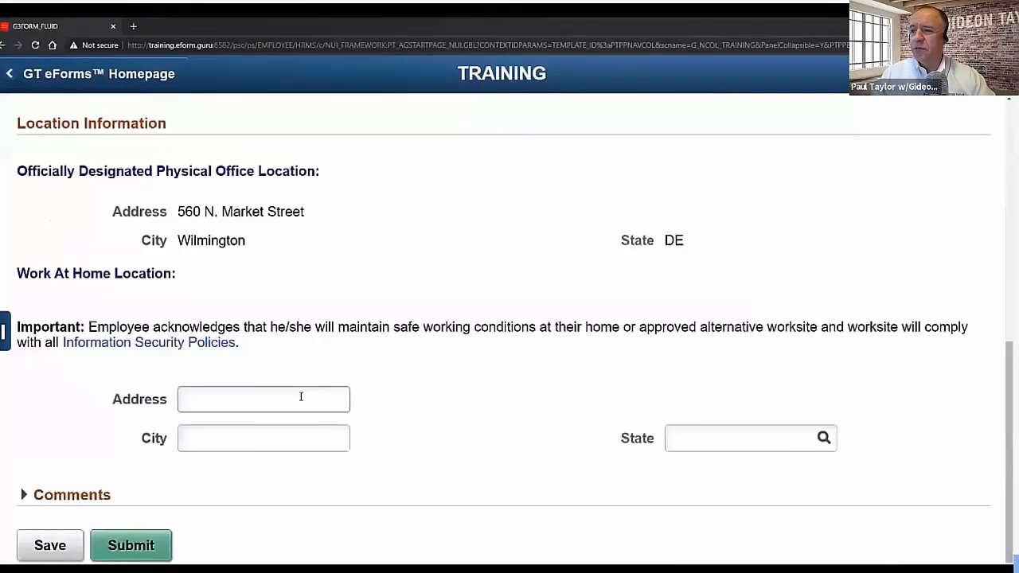
pyautogui.click(301, 396)
pyautogui.write('1234 Fake Address')
pyautogui.press('Tab')
pyautogui.write('Neward')
pyautogui.press('Tab')
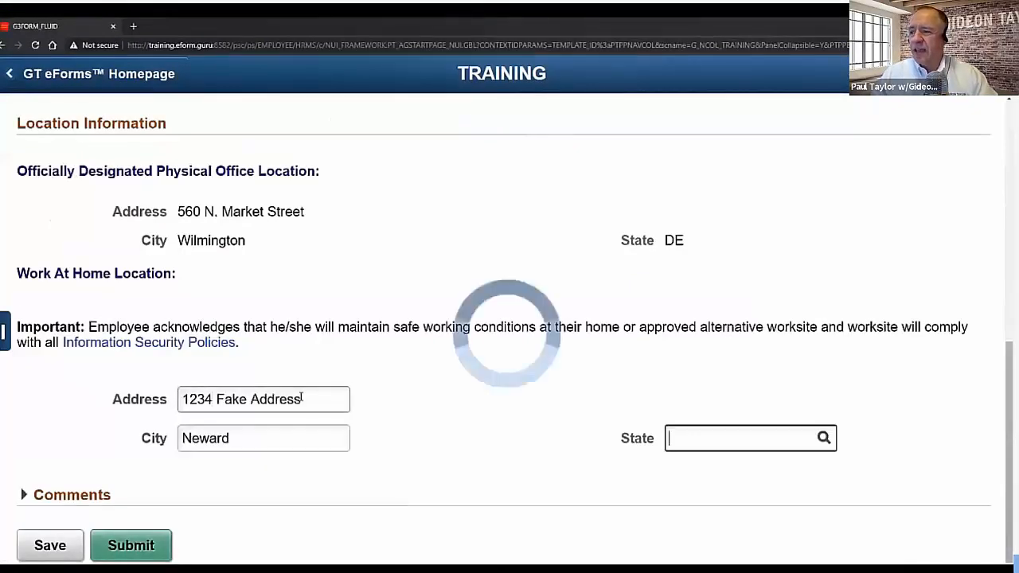
pyautogui.write('DE')
pyautogui.press('Tab')
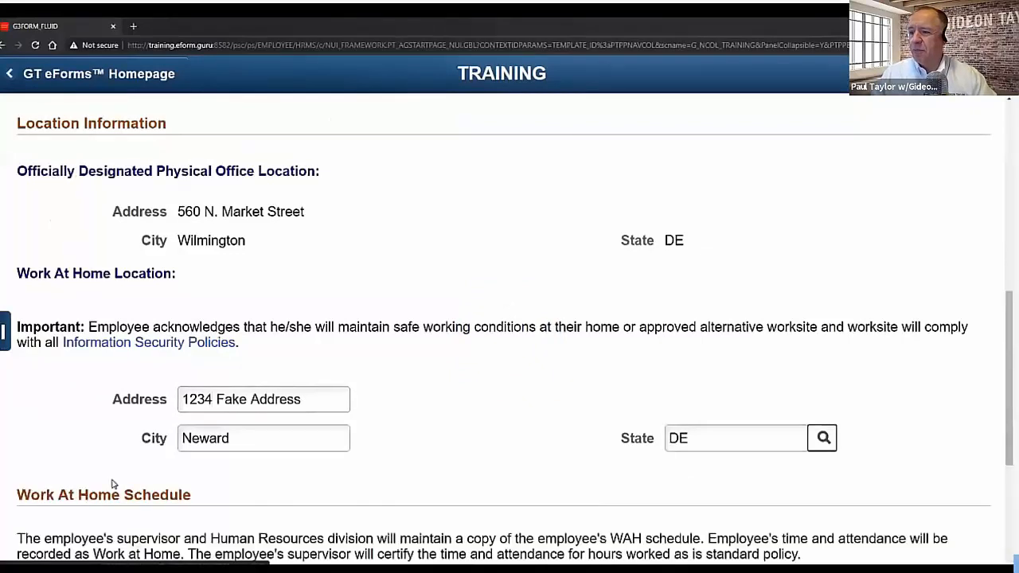
# - Fill the first schedule row as Monday 8:00AM–4:00PM and add a second row
pyautogui.scroll(-5, 182, 470)
pyautogui.click(265, 419)
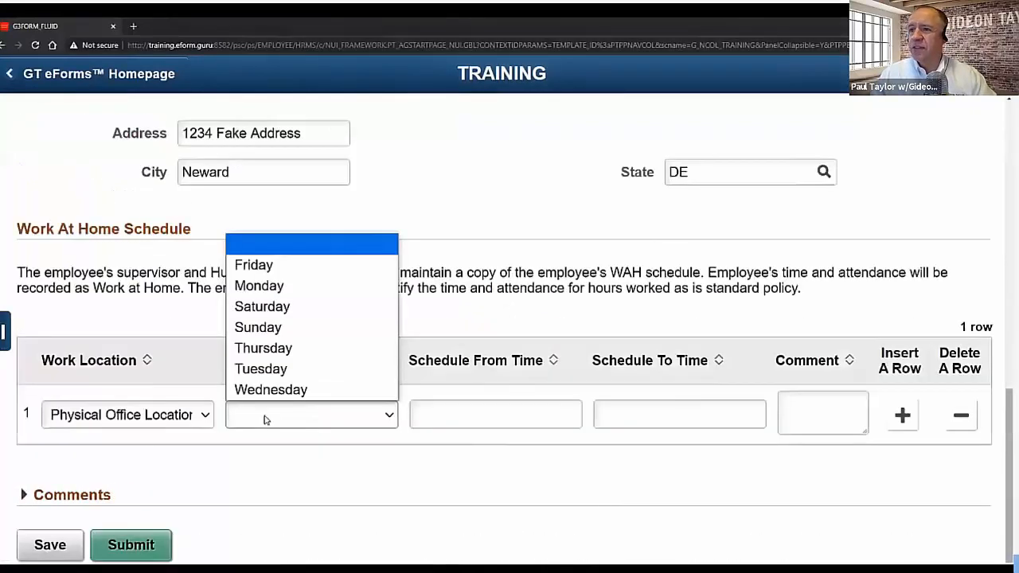
pyautogui.press('m')
pyautogui.press('Tab')
pyautogui.write('8:00AM')
pyautogui.press('Tab')
pyautogui.write('4:00PM')
pyautogui.press('Tab')
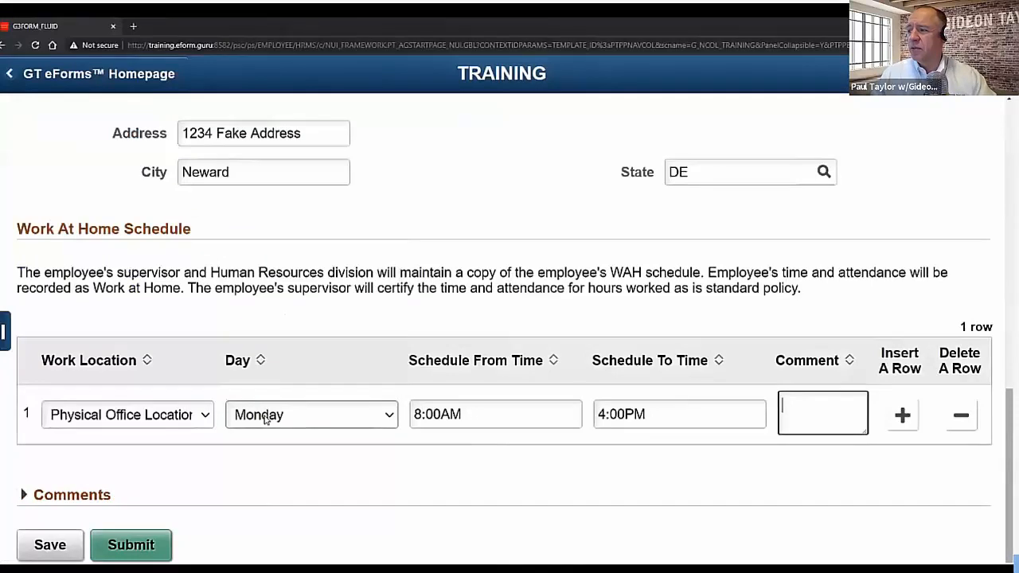
pyautogui.press('Tab')
pyautogui.press('Return')
pyautogui.click(196, 468)
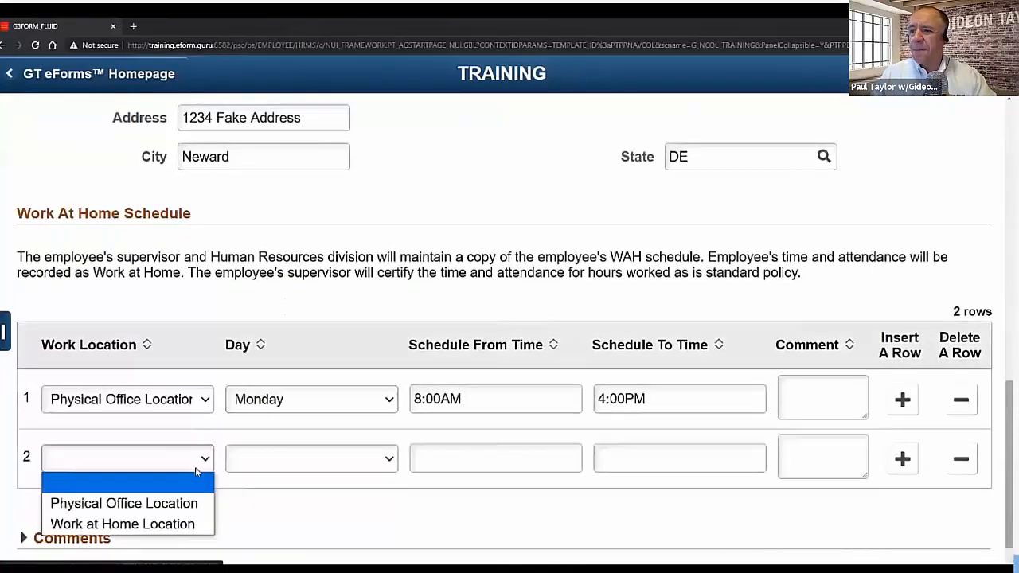
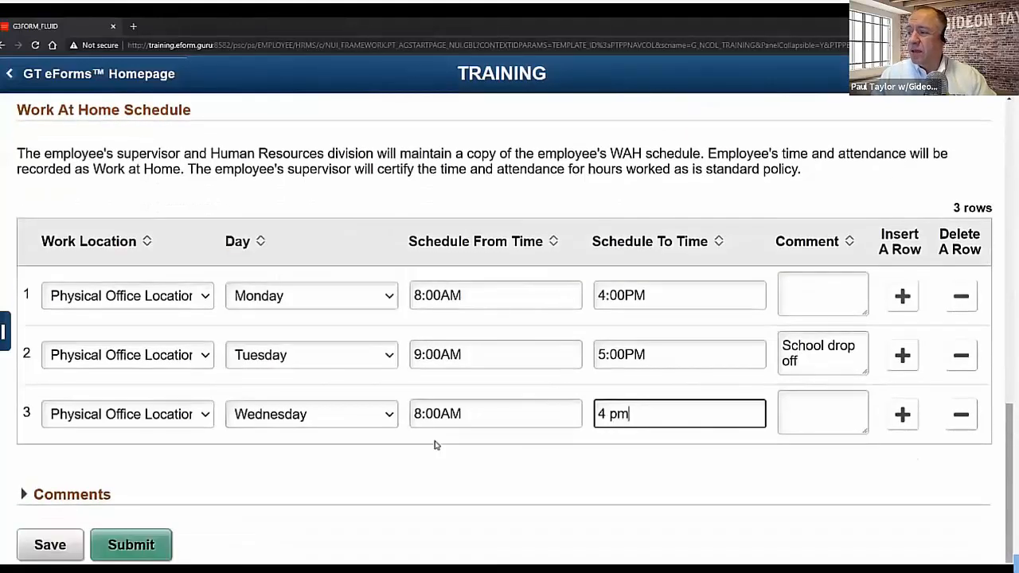
# - Add the remaining schedule rows through Friday at 7:00AM–3:00PM and submit the WAH request
pyautogui.click(901, 414)
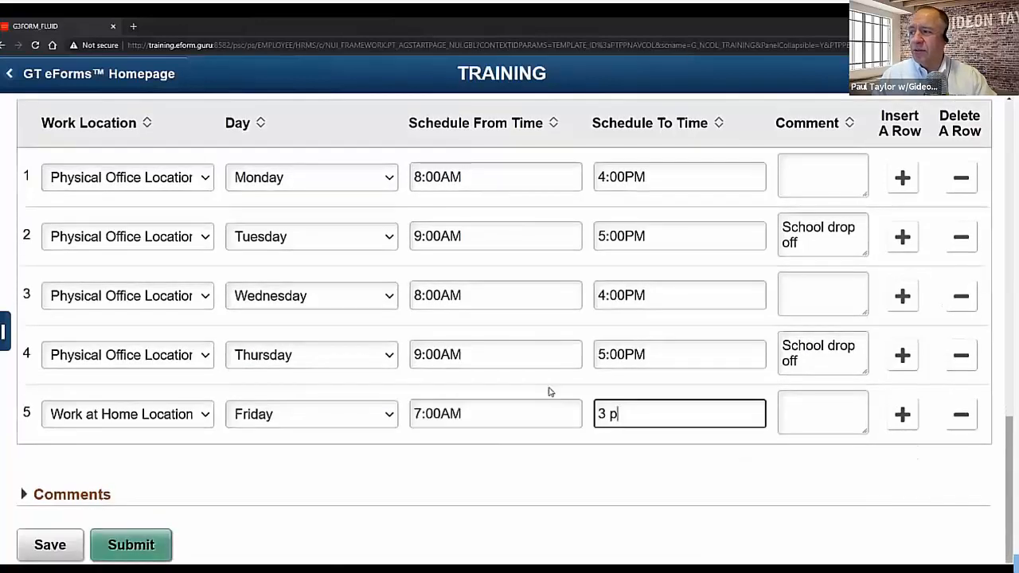
pyautogui.click(150, 555)
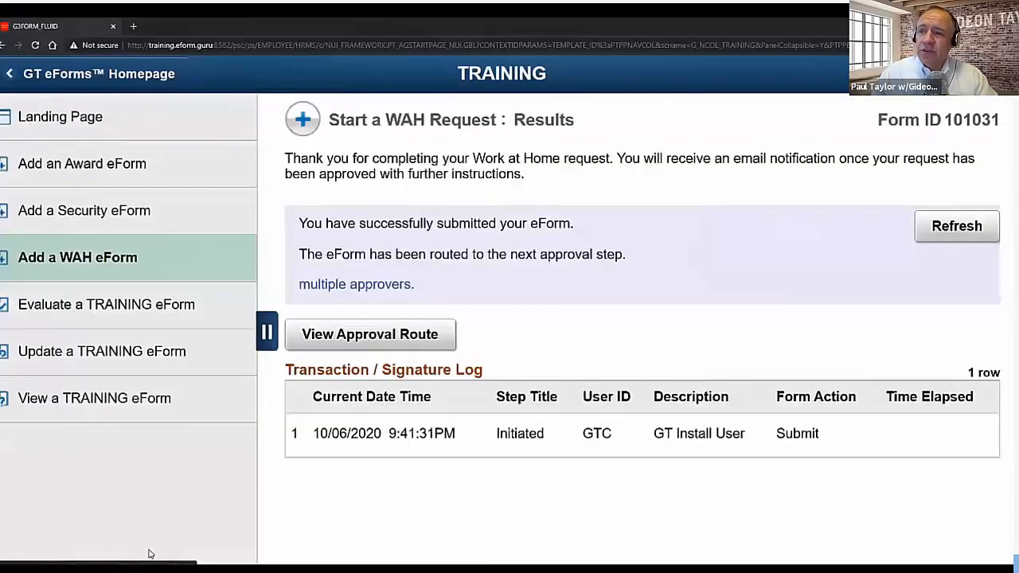
# - Collapse the left navigation panel to widen the WAH submission results page
pyautogui.click(267, 332)
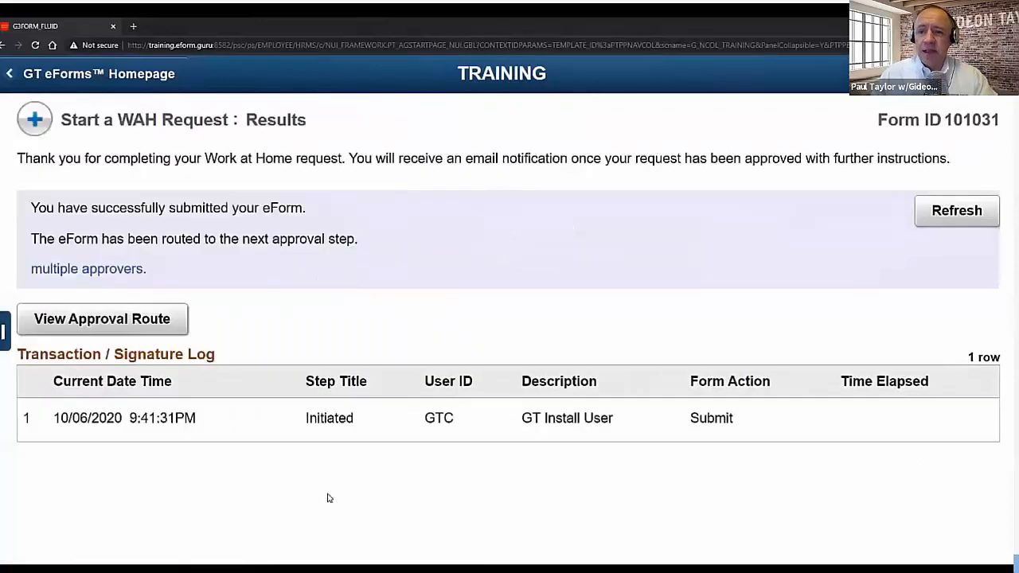